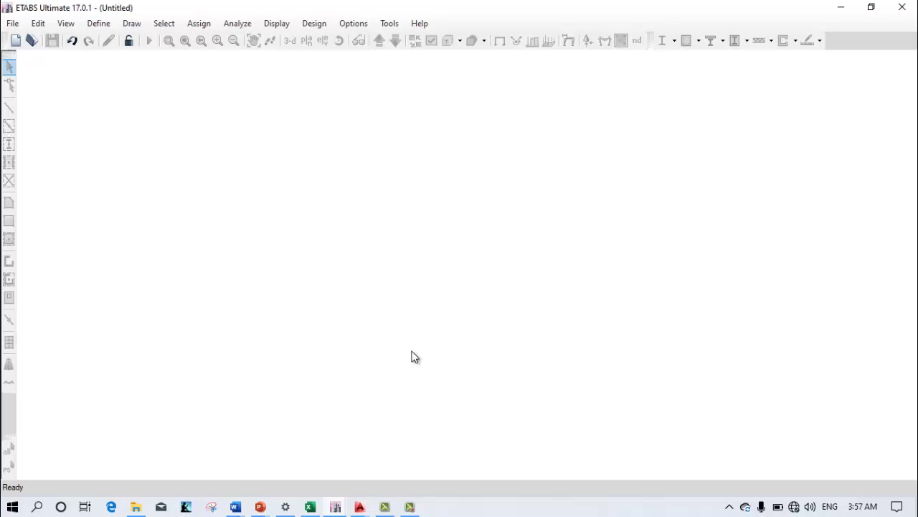
Review the floor plan in the AutoCAD drawing and the structural model figures in the Word synopsis, and return to ETABS
mouse_move(360, 507)
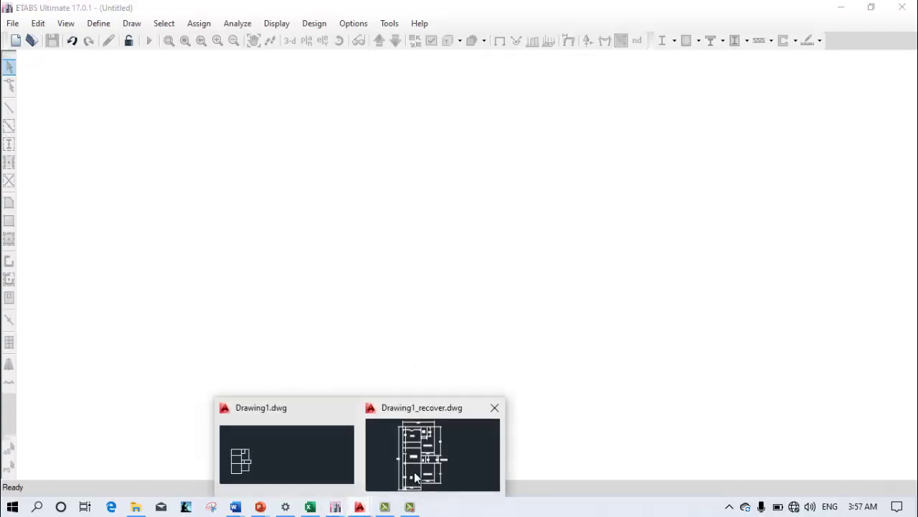
left_click(414, 471)
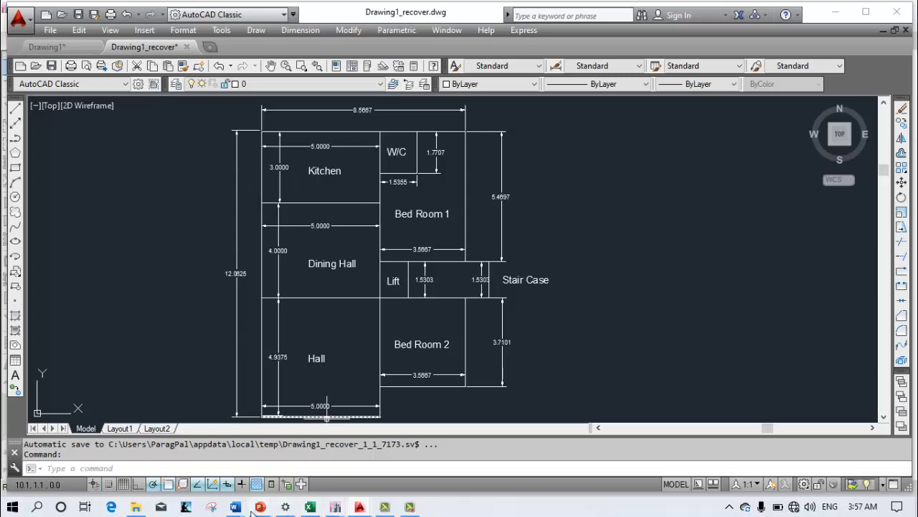
mouse_move(241, 510)
left_click(379, 445)
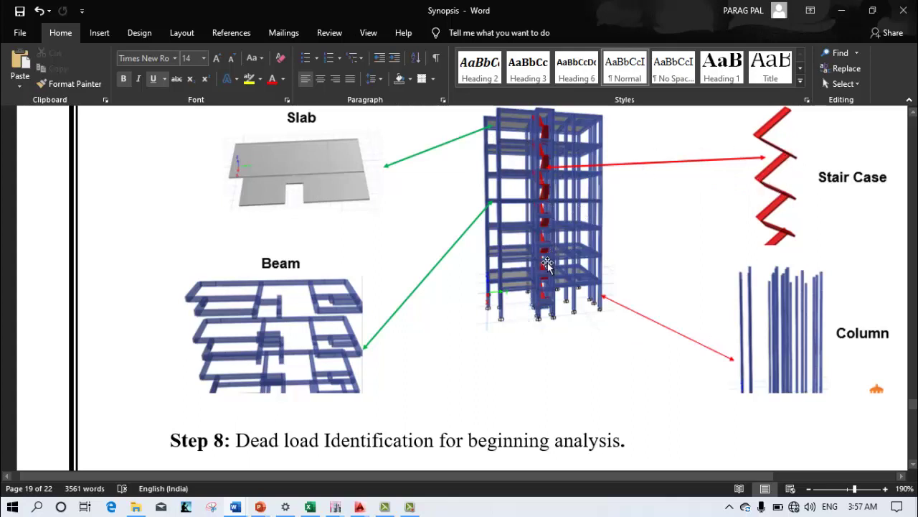
left_click(842, 10)
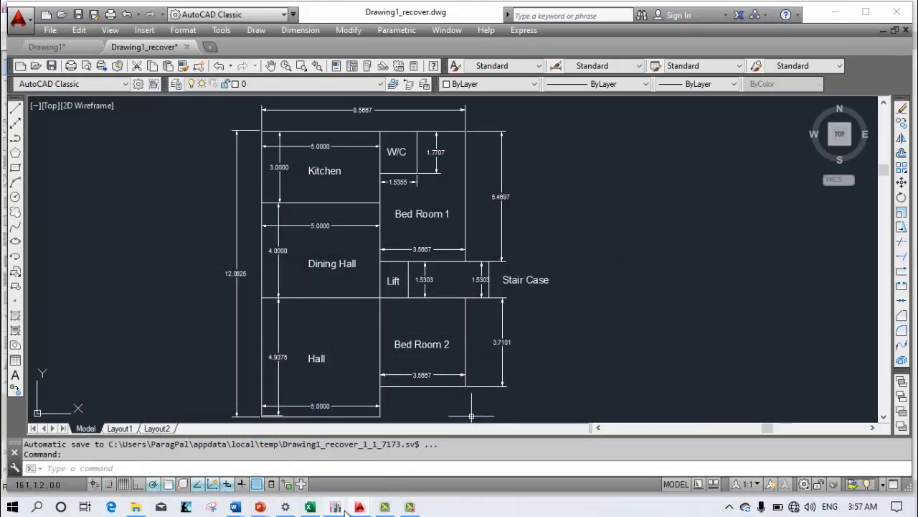
mouse_move(343, 508)
left_click(385, 452)
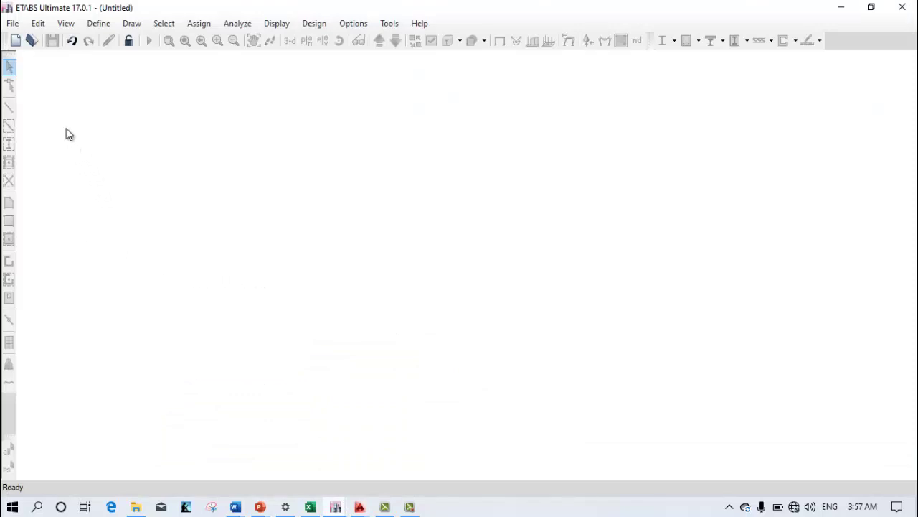
Start a new model and accept the model initialization settings
left_click(12, 23)
left_click(43, 38)
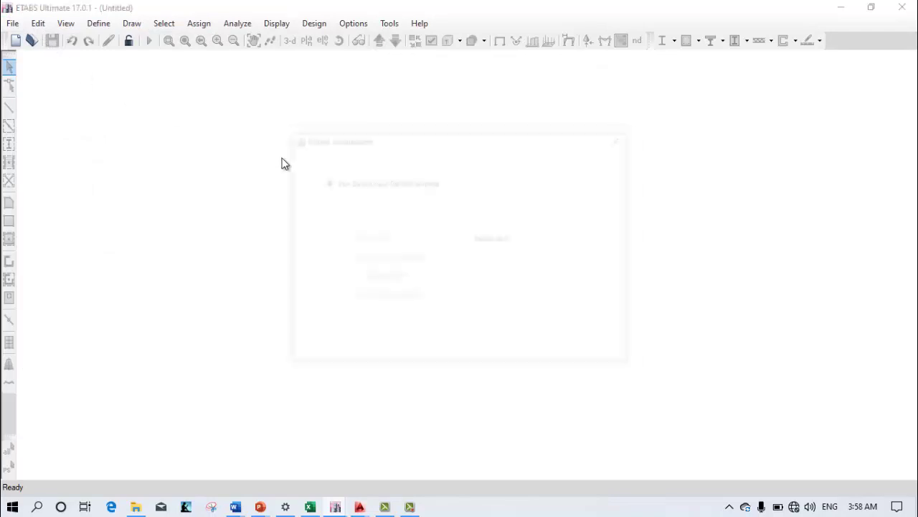
left_click(362, 225)
left_click(432, 338)
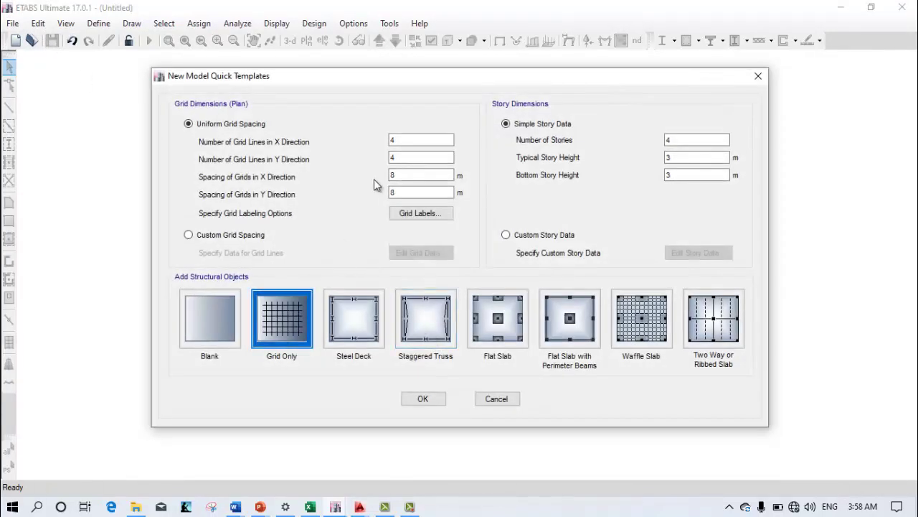
Create a grid-only model with 2 grid lines in X and Y, 3 m spacing both ways, and 3 stories
double_click(407, 139)
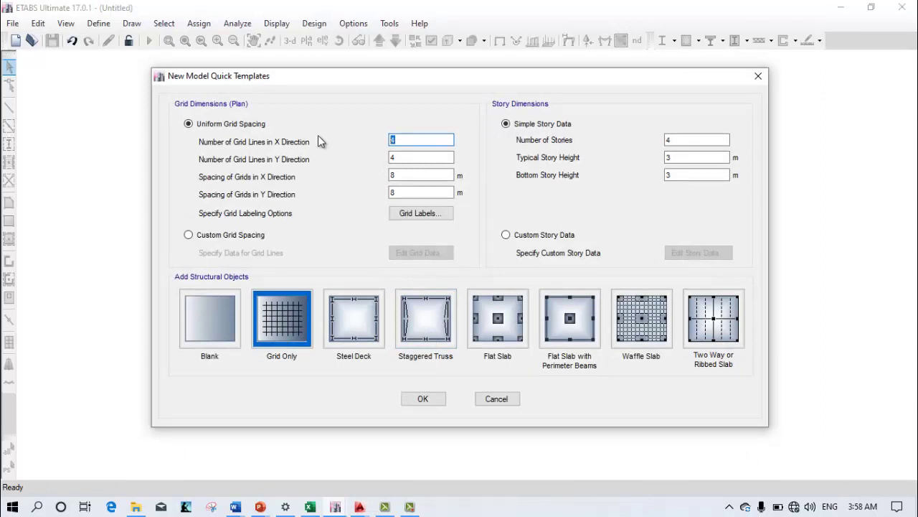
type("2")
double_click(408, 157)
type("2")
double_click(421, 175)
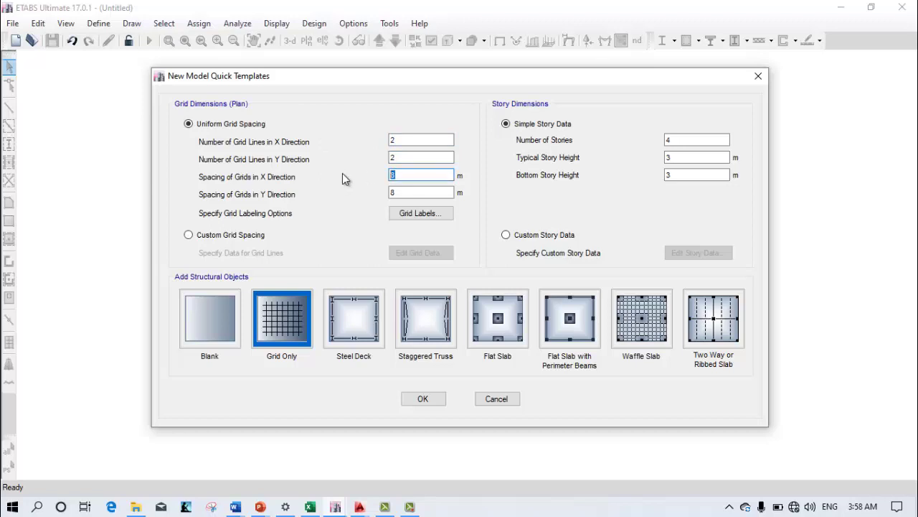
type("3")
double_click(425, 192)
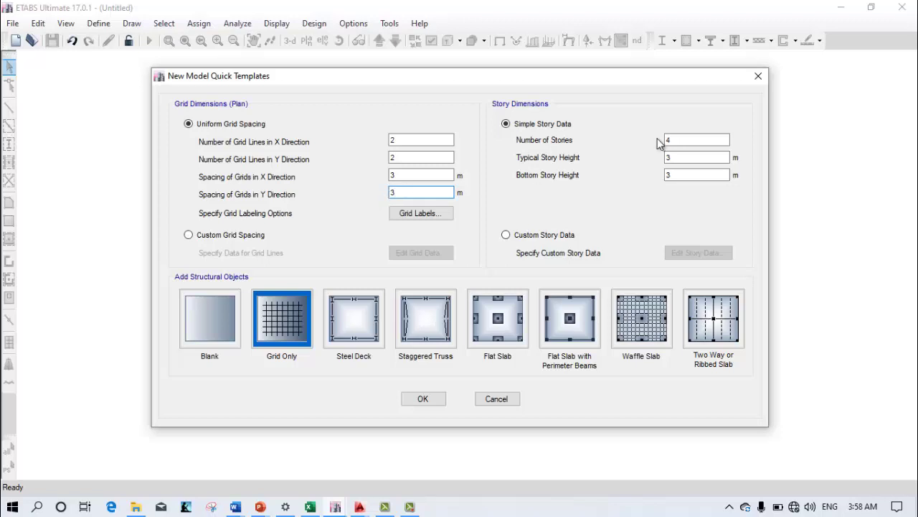
double_click(683, 141)
left_click(418, 398)
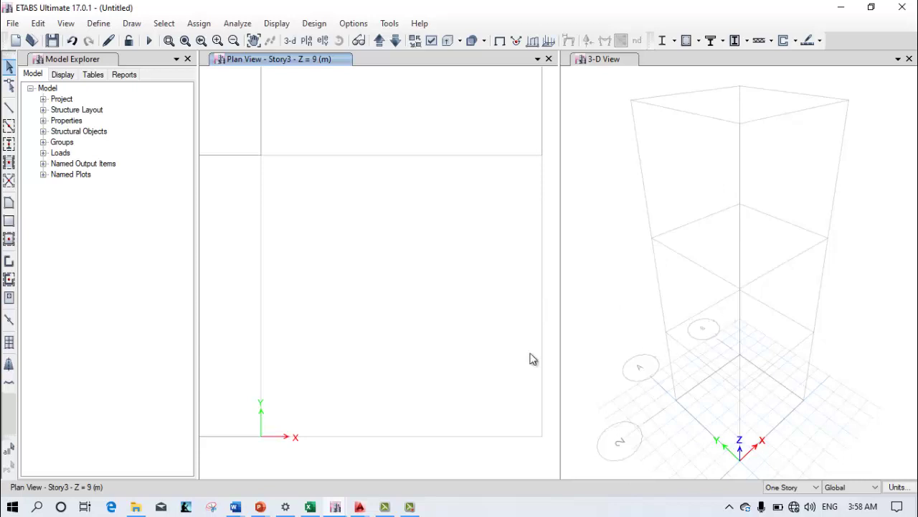
Begin a new material property under the model's materials and set its region to India
left_click(597, 151)
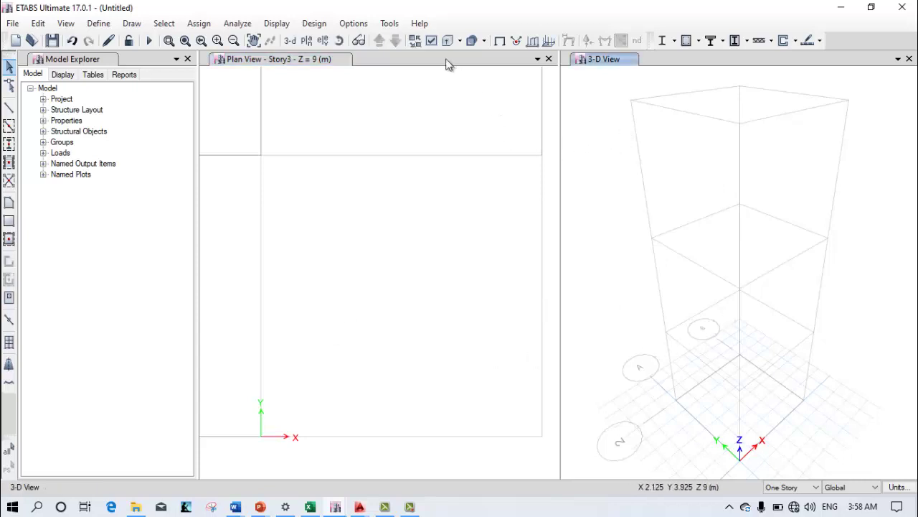
left_click(341, 235)
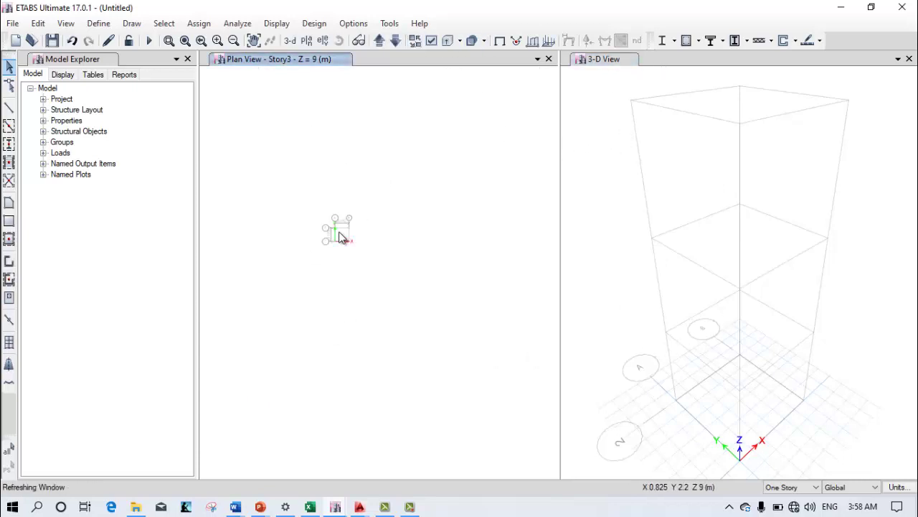
scroll(343, 234, "up", 4)
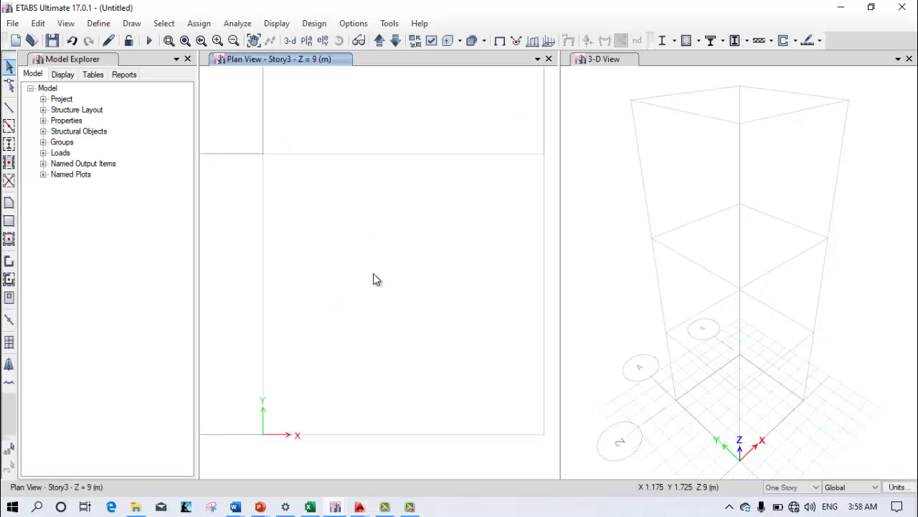
scroll(374, 279, "down", 2)
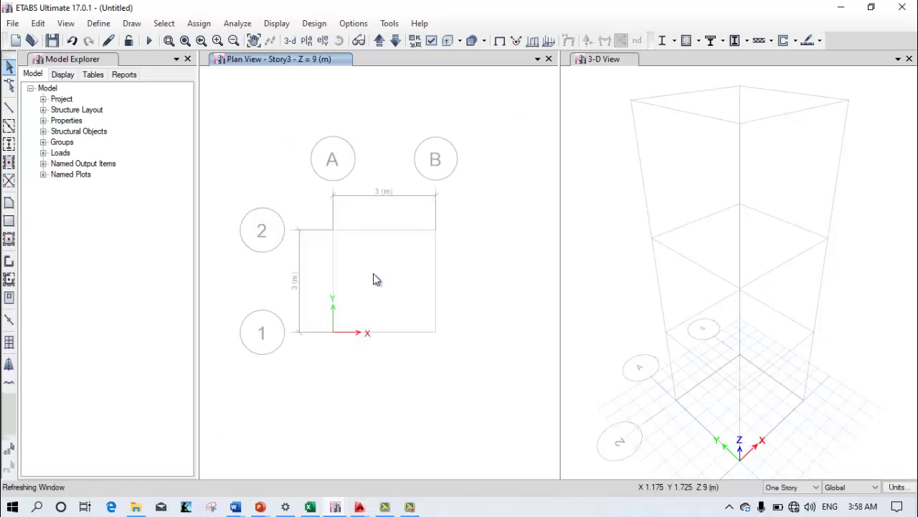
left_click(43, 110)
left_click(43, 142)
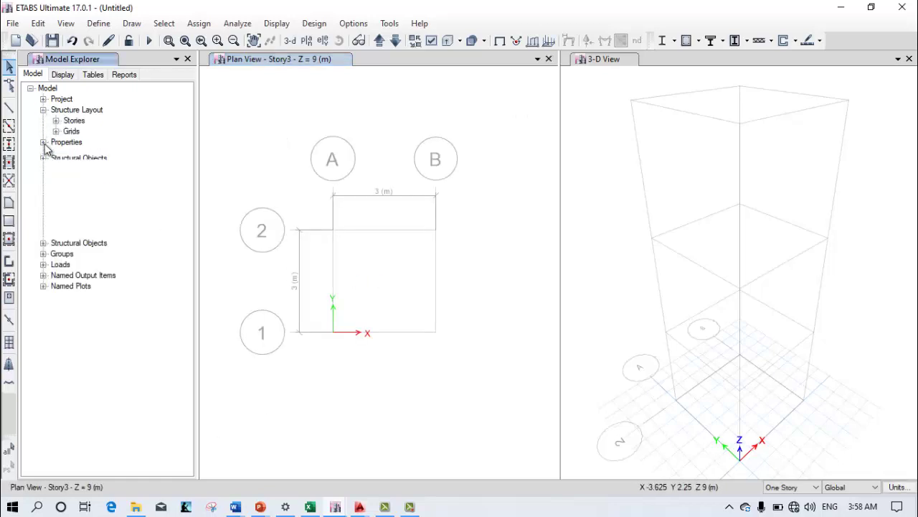
left_click(76, 153)
right_click(78, 154)
left_click(126, 160)
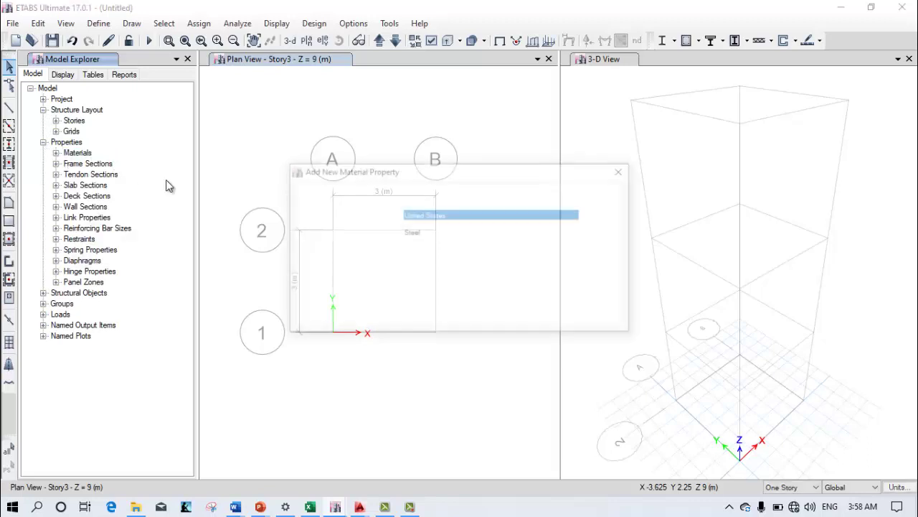
left_click(437, 215)
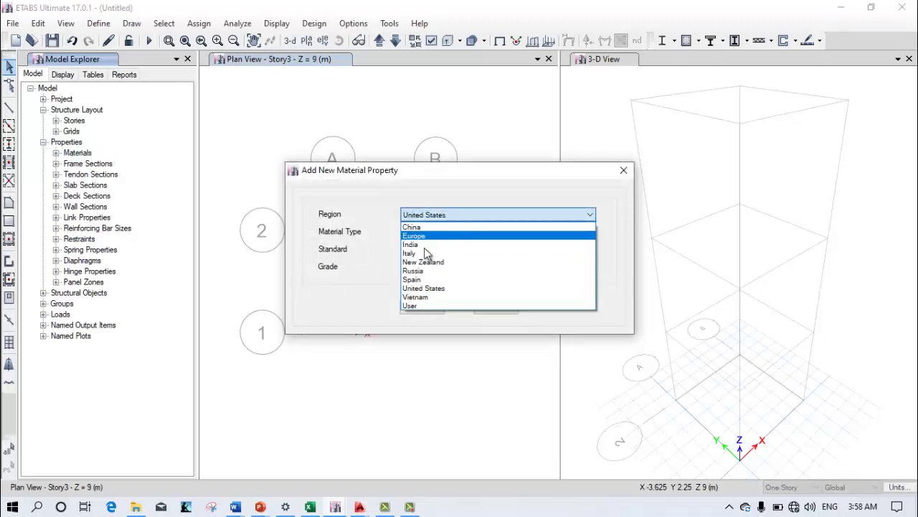
left_click(410, 245)
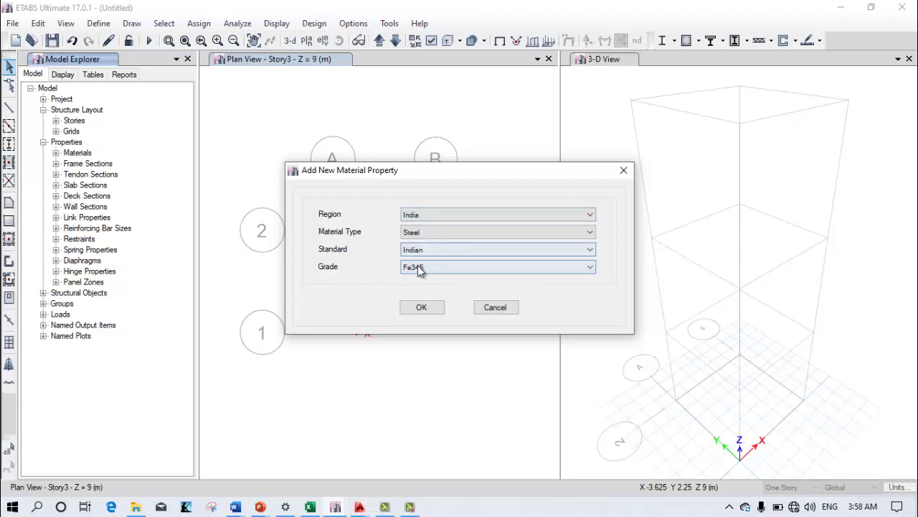
Set the new material's type to Concrete with grade M30 and accept its property data
left_click(424, 267)
left_click(420, 289)
left_click(419, 233)
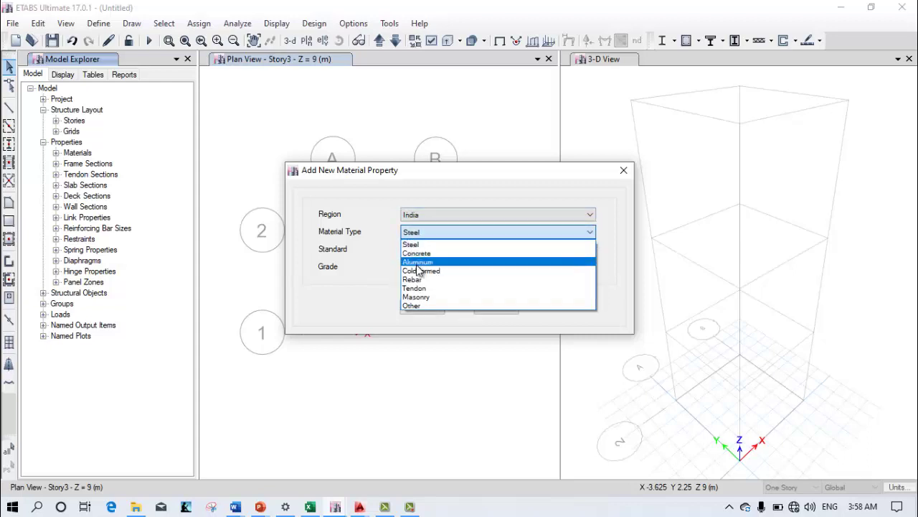
left_click(424, 264)
left_click(423, 232)
left_click(424, 262)
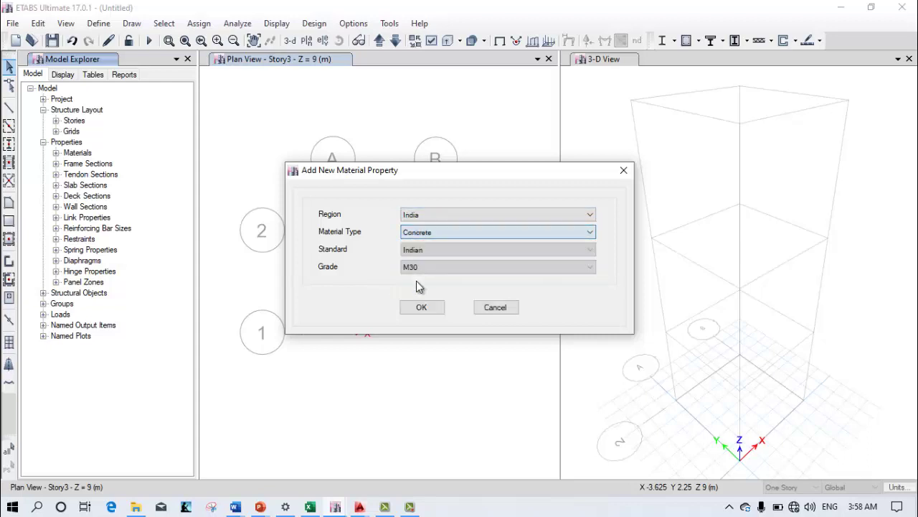
left_click(419, 308)
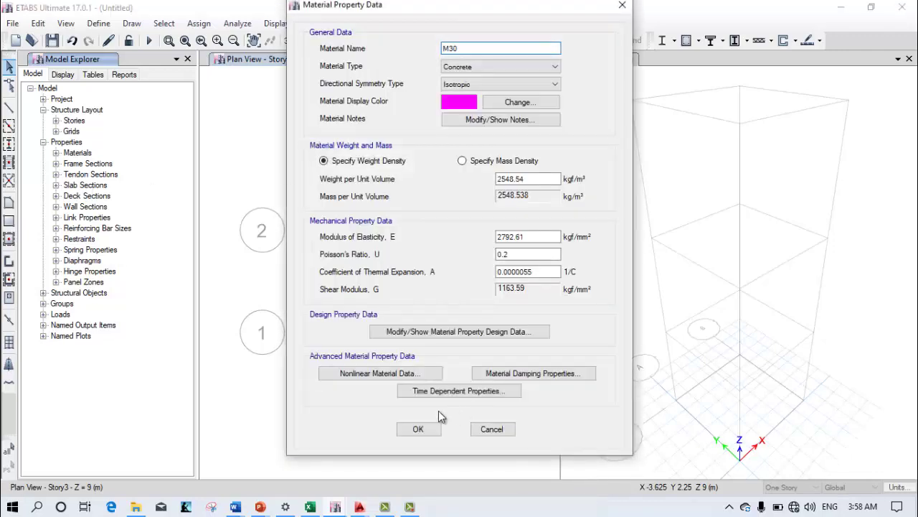
key("Return")
Add a concrete rectangular frame section named col and assign it the M30 material
left_click(75, 218)
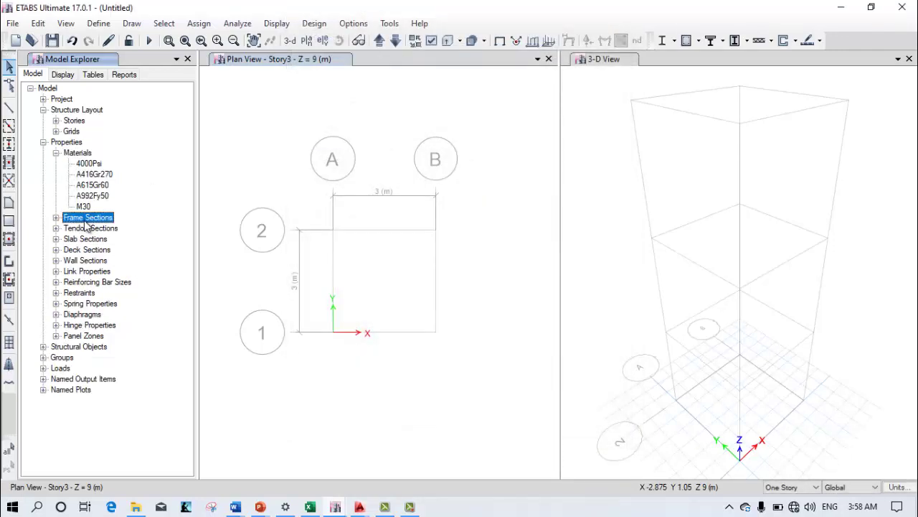
right_click(85, 222)
left_click(193, 227)
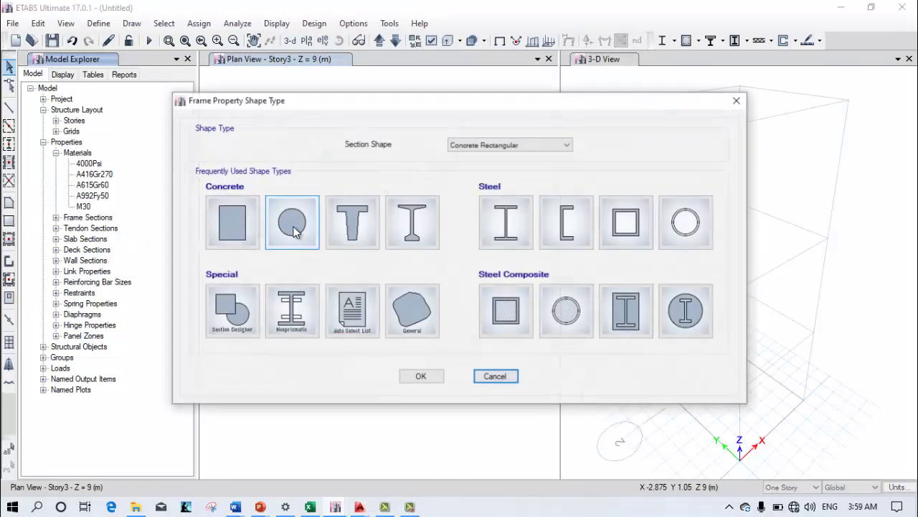
left_click(236, 285)
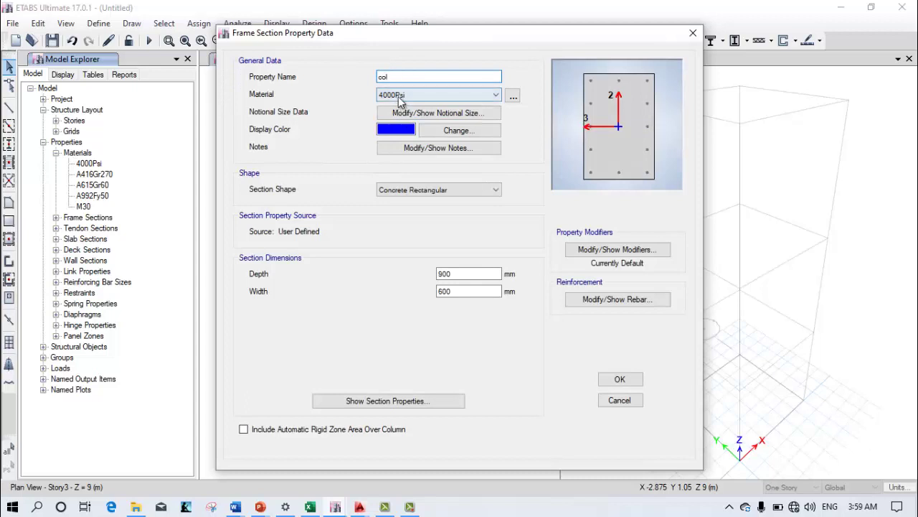
left_click(399, 95)
left_click(389, 142)
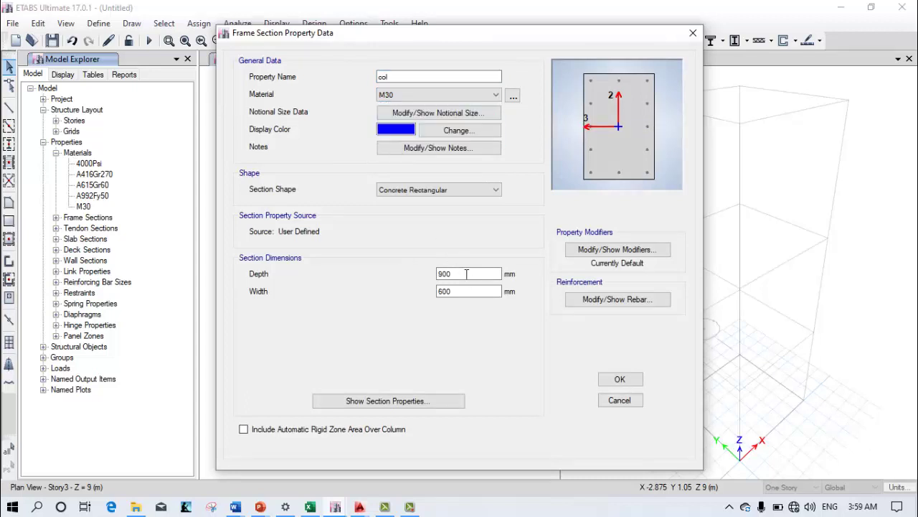
Set the col section's depth and width to 300 mm each and save the section
left_click_drag(467, 273, 416, 271)
type("300")
left_click(463, 290)
left_click_drag(466, 290, 416, 302)
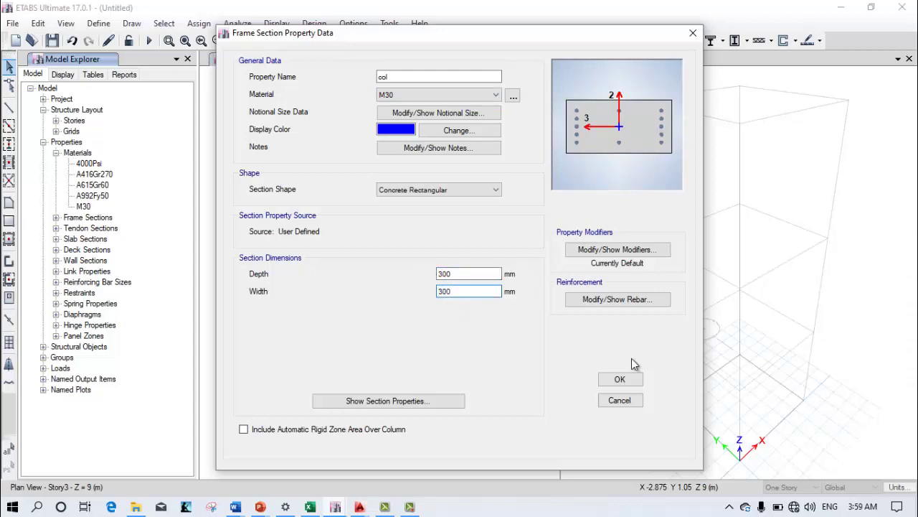
left_click(620, 379)
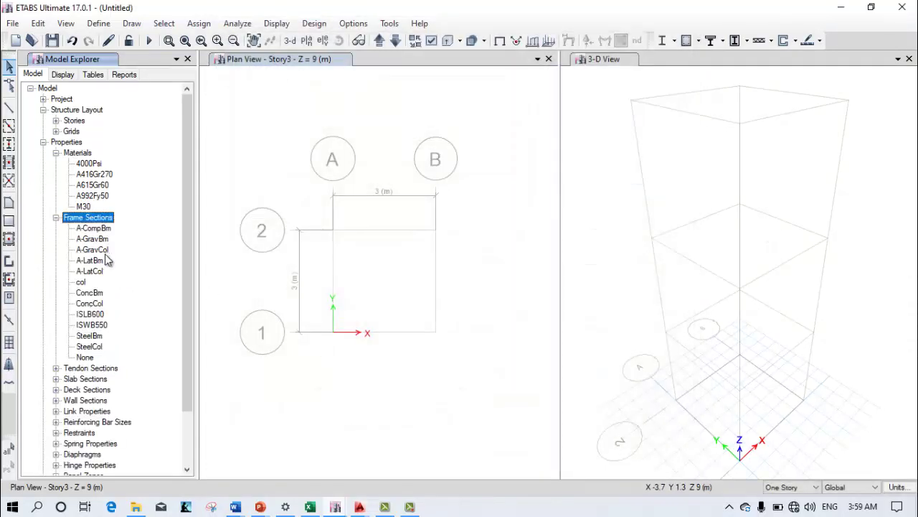
Add a concrete rectangular frame section named beam and assign it the M30 material
right_click(109, 222)
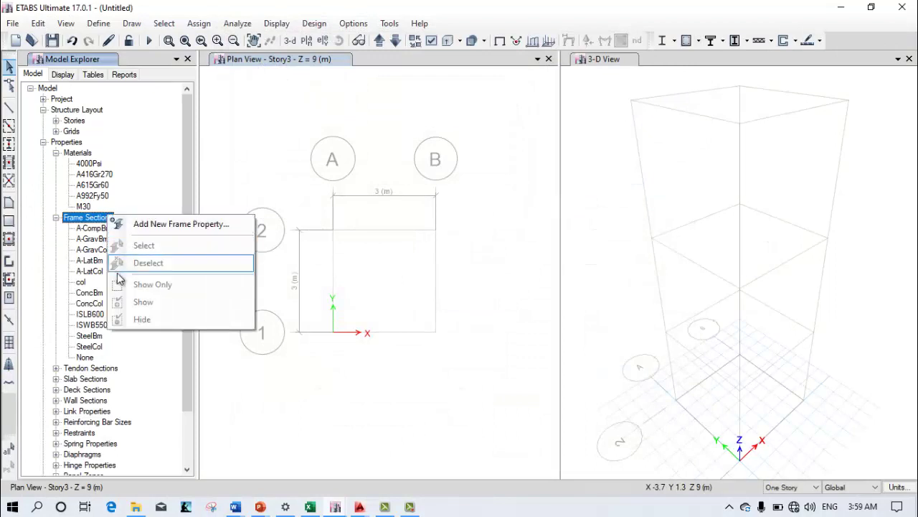
left_click(162, 224)
left_click(229, 222)
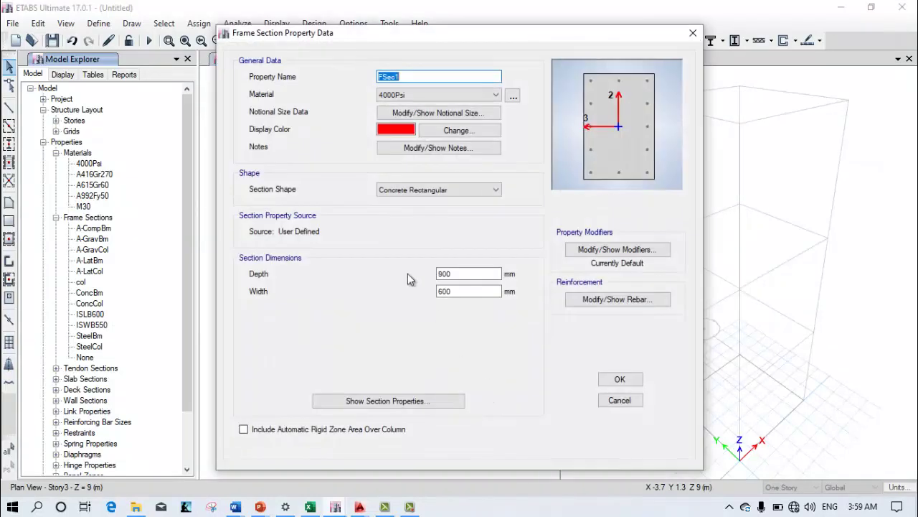
type("beam")
left_click(405, 95)
left_click(408, 102)
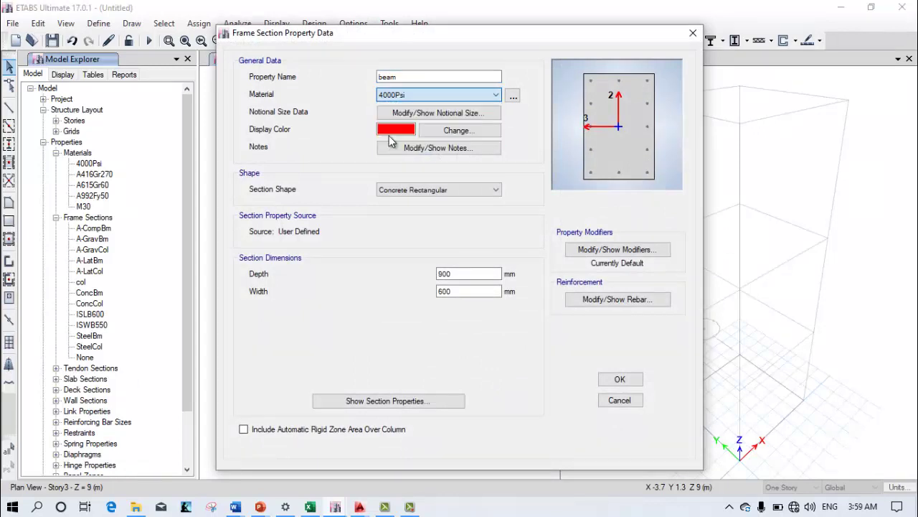
left_click(405, 94)
left_click(398, 136)
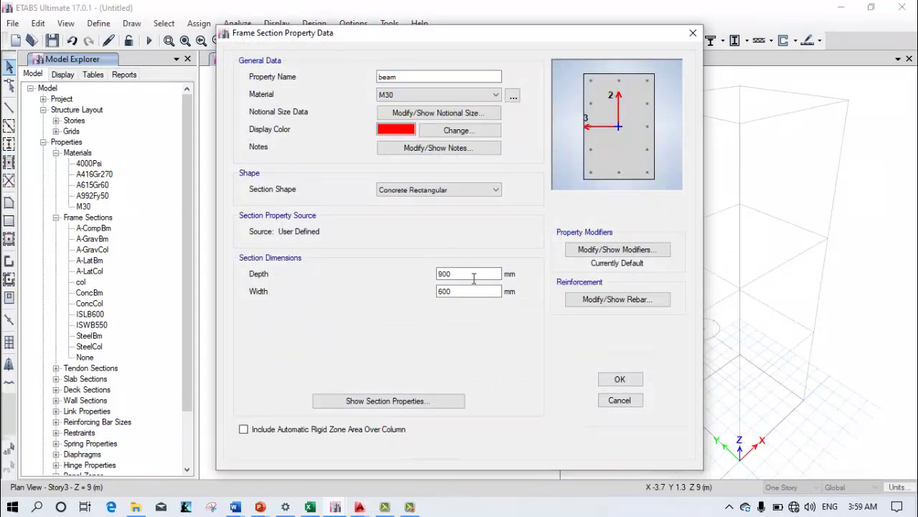
Set the beam section's depth and width to 300 mm each and save the section
double_click(470, 274)
type("300")
double_click(467, 291)
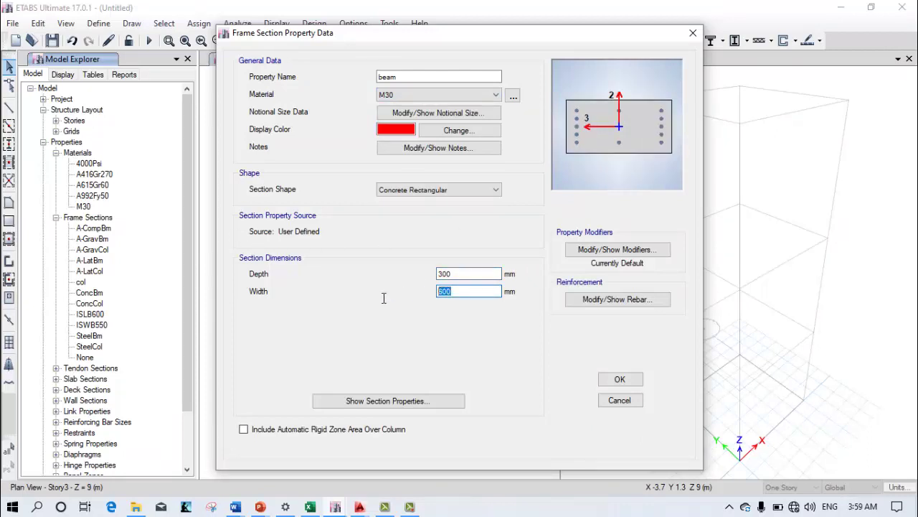
type("300")
left_click(619, 378)
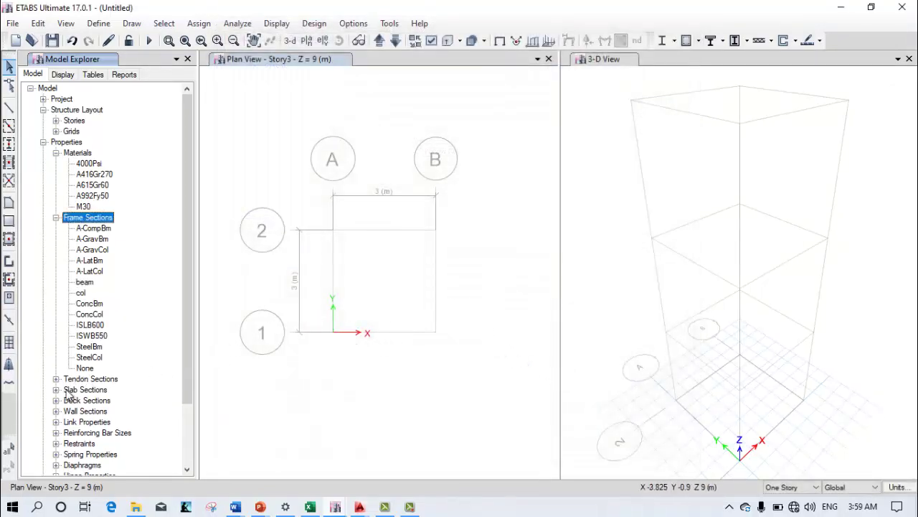
Add a slab section named 120 and assign it the M30 material
left_click(56, 390)
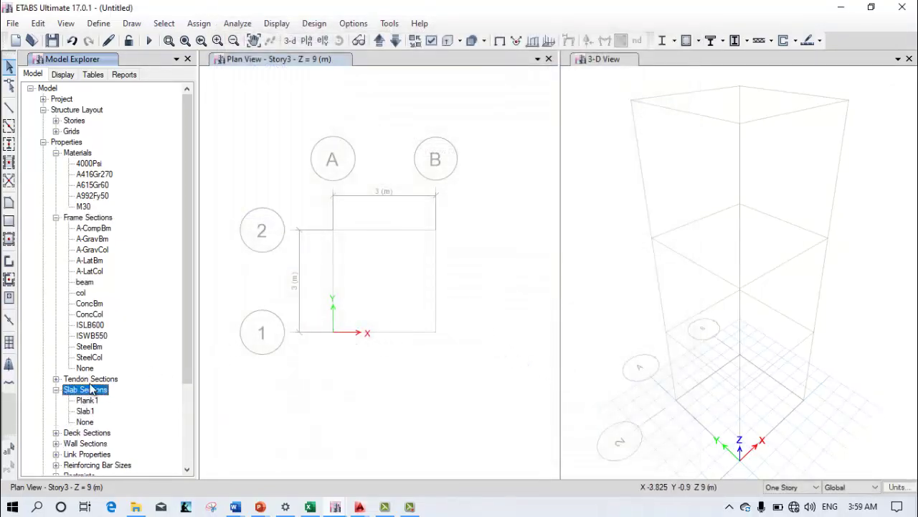
right_click(86, 393)
left_click(320, 313)
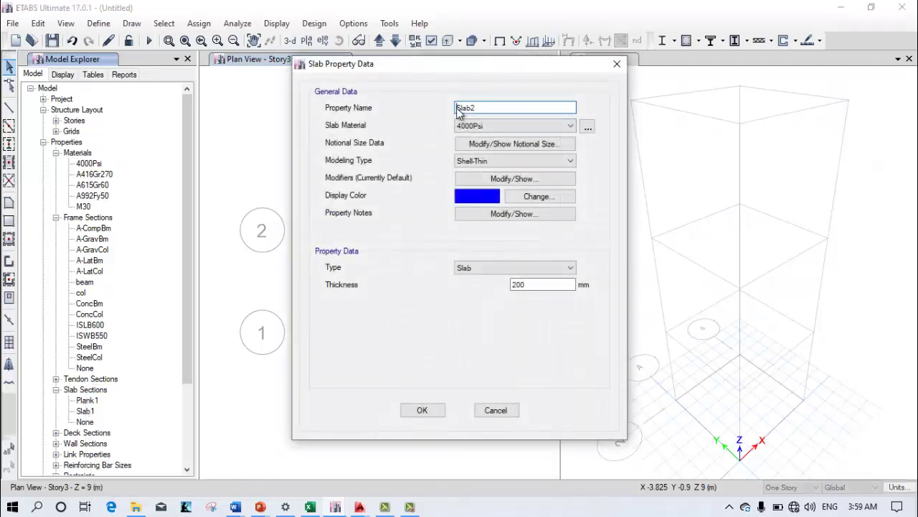
double_click(460, 110)
type("120")
left_click(470, 126)
left_click(473, 174)
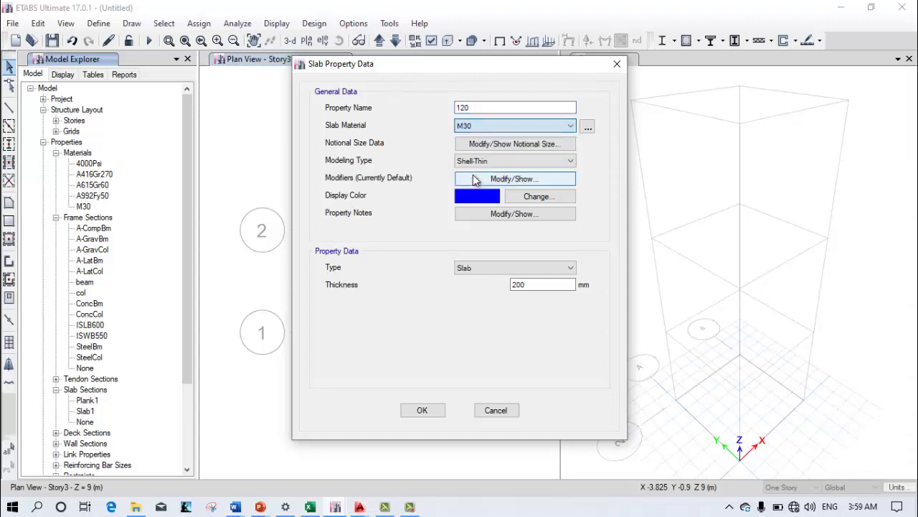
Set the 120 slab section's thickness to 120 mm and save the section
left_click_drag(534, 286, 453, 284)
type("120")
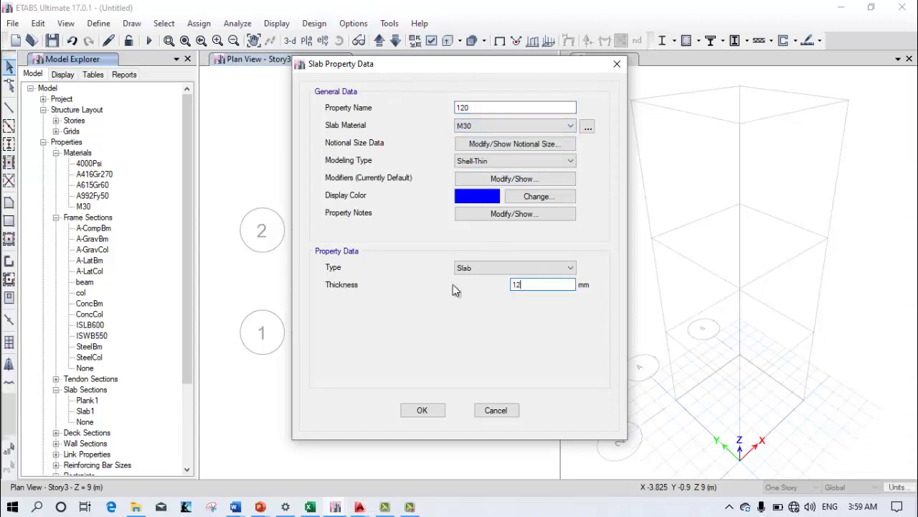
left_click(431, 415)
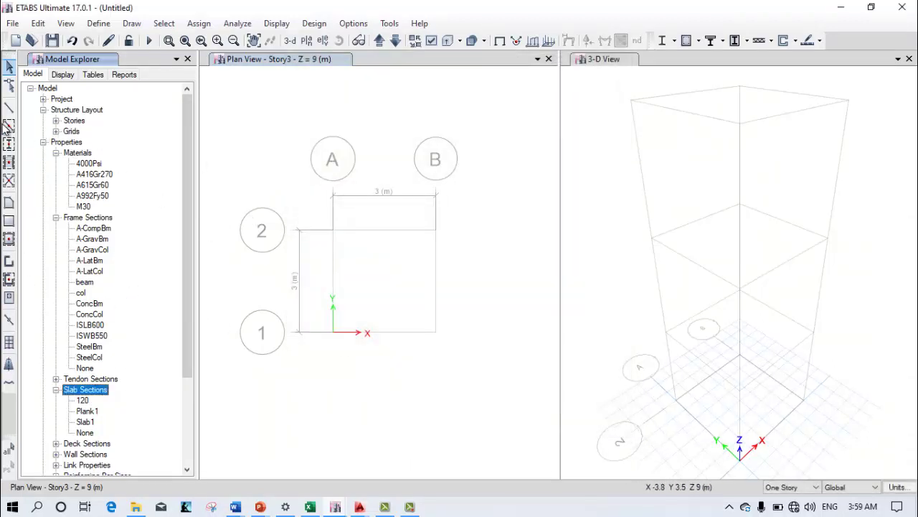
Set the story scope for drawing to All Stories and make the Story3 plan view active
left_click(9, 126)
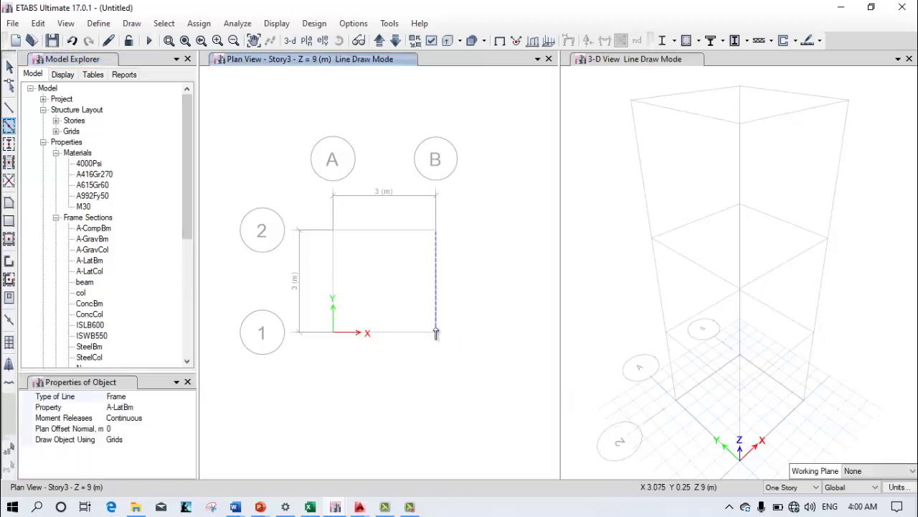
left_click(8, 66)
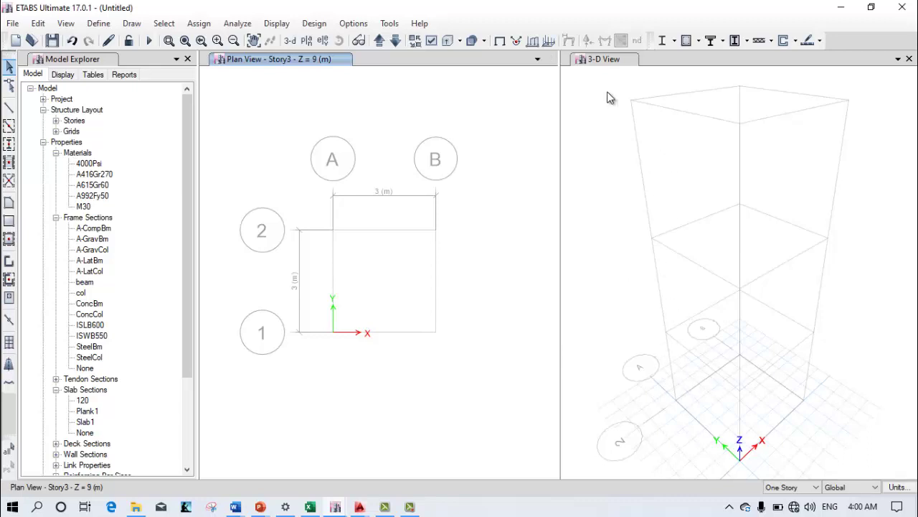
left_click(615, 118)
left_click(801, 487)
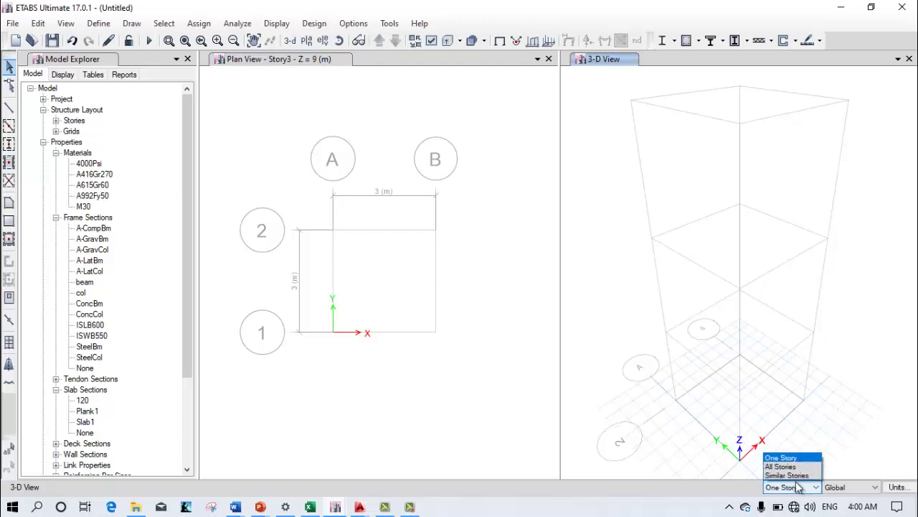
left_click(786, 468)
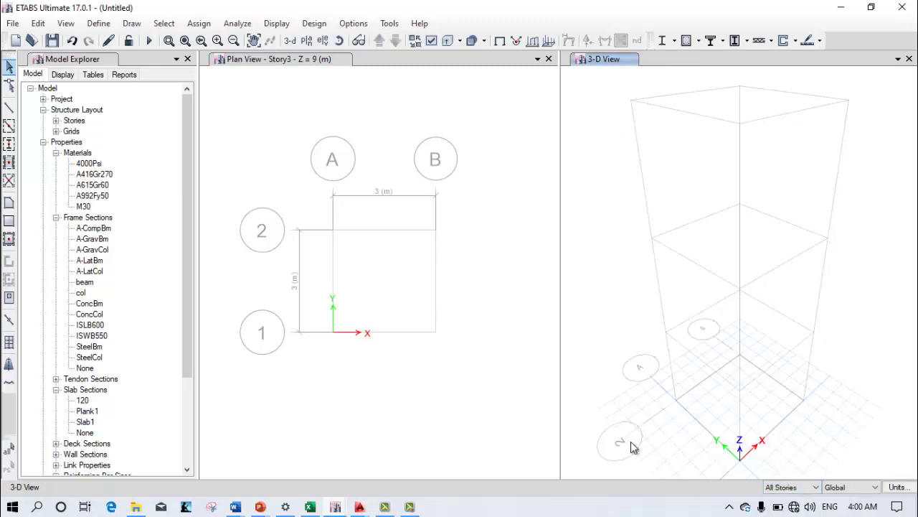
left_click(463, 250)
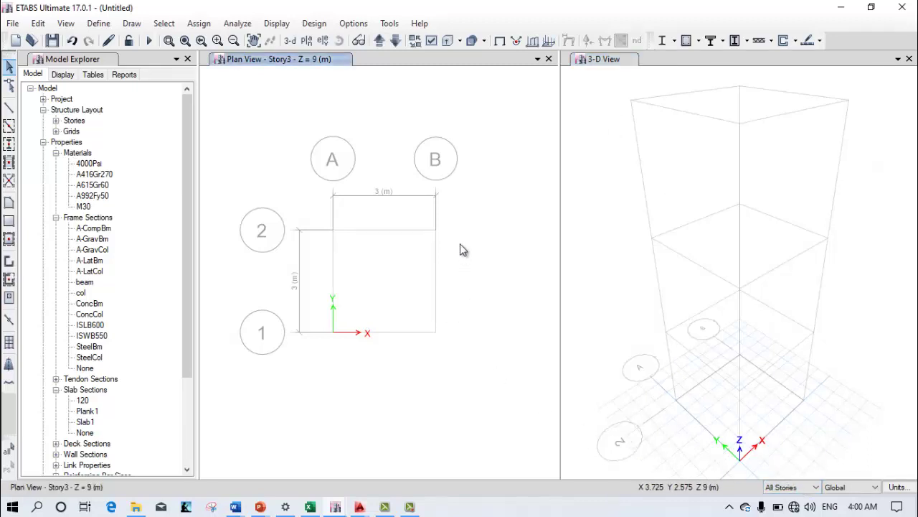
Draw a beam with the A-LatBm section along grid line 2 between A and B on all stories
left_click(9, 124)
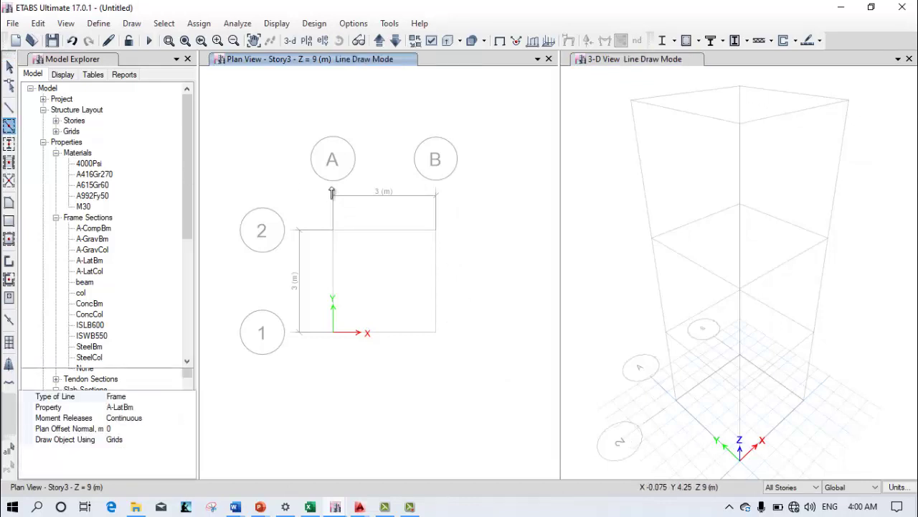
left_click(379, 231)
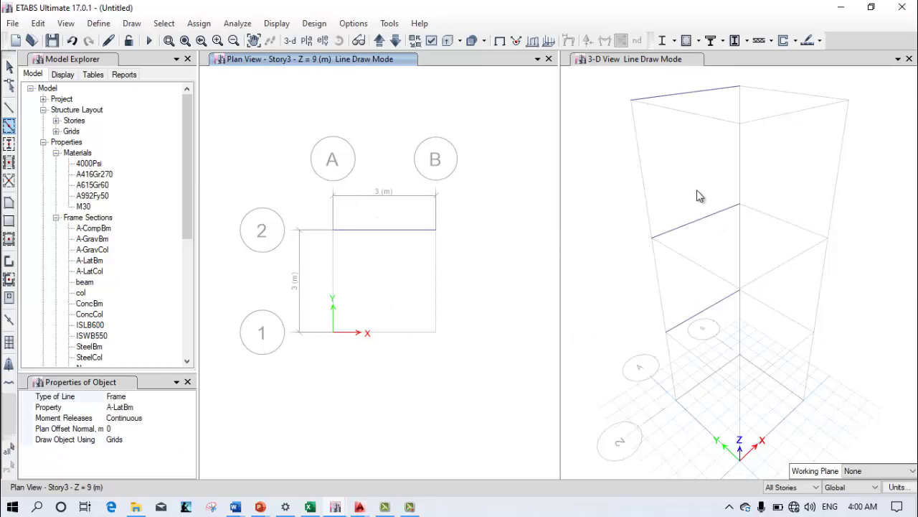
Turn on the extruded frame display in the 3-D view
left_click(723, 72)
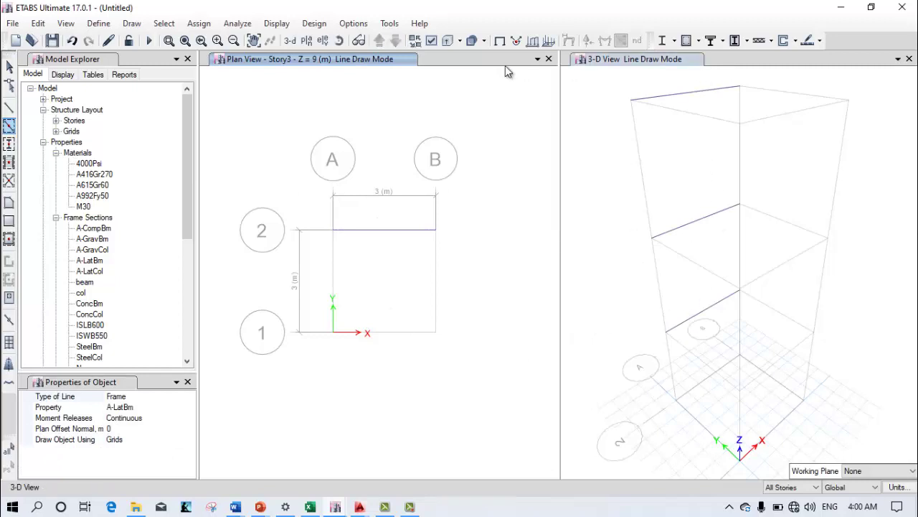
left_click(447, 41)
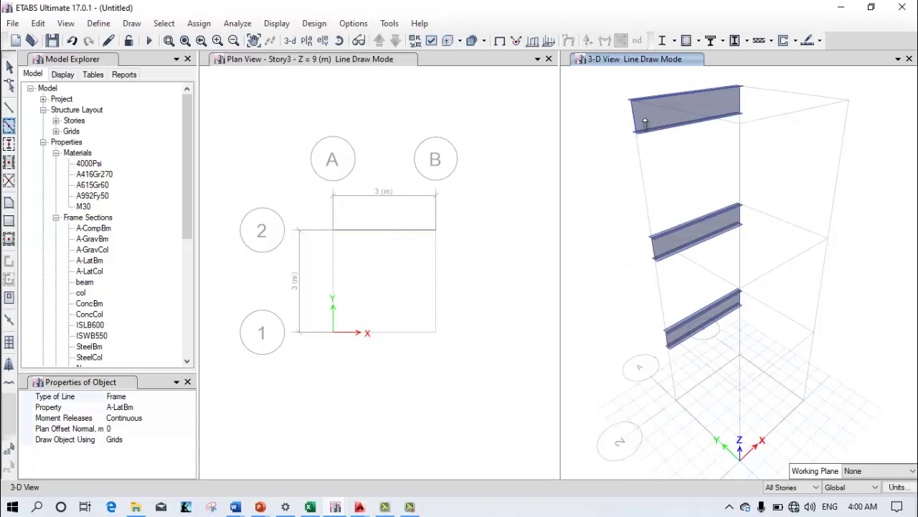
Undo the A-LatBm beams drawn along grid line 2
left_click(409, 251)
key("ctrl+z")
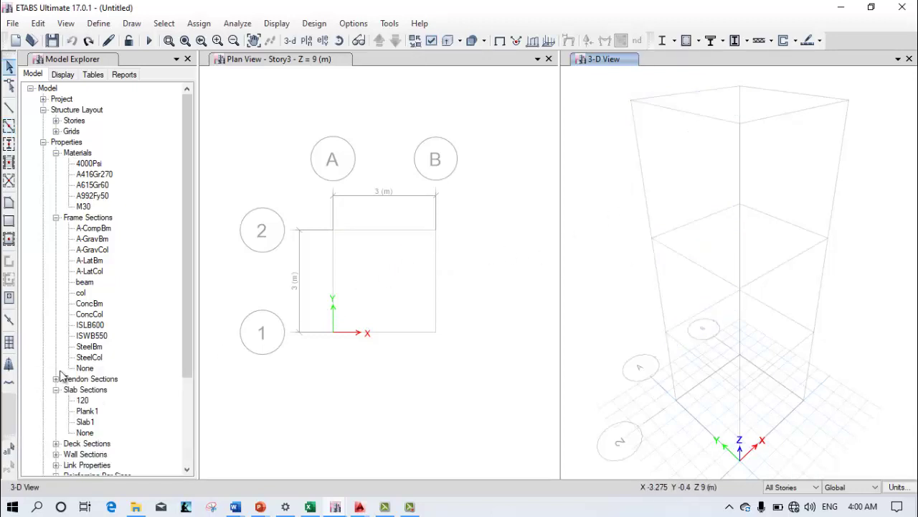
Quick-draw beams with the beam section along grid lines 2, B, 1 and A in the plan view for all stories
left_click(9, 126)
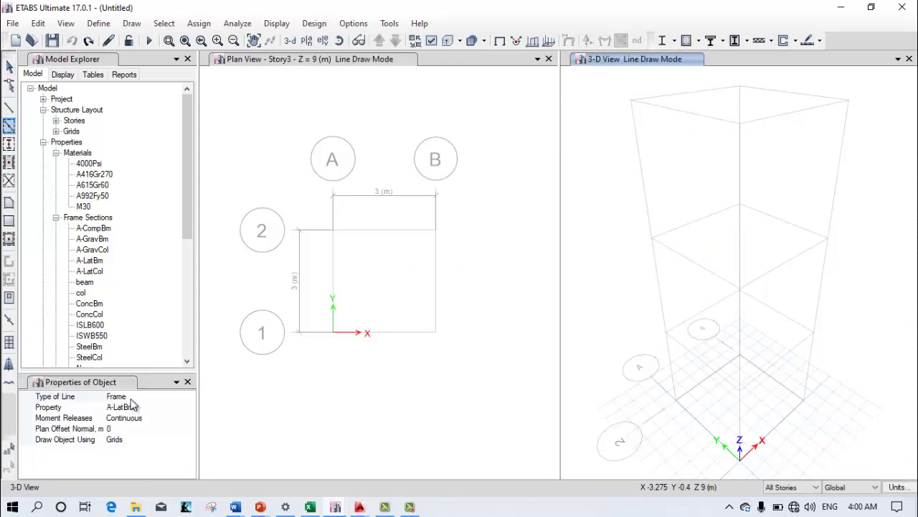
left_click(131, 405)
left_click(164, 408)
left_click(189, 407)
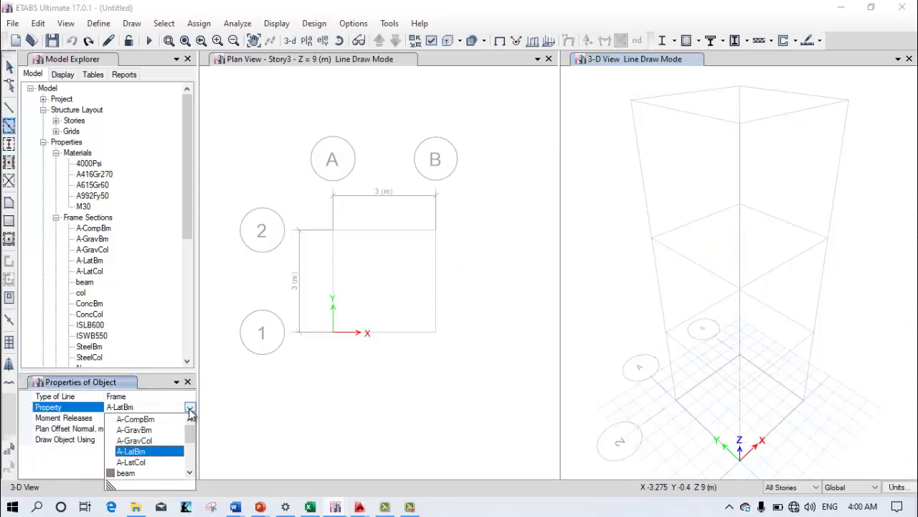
left_click(144, 473)
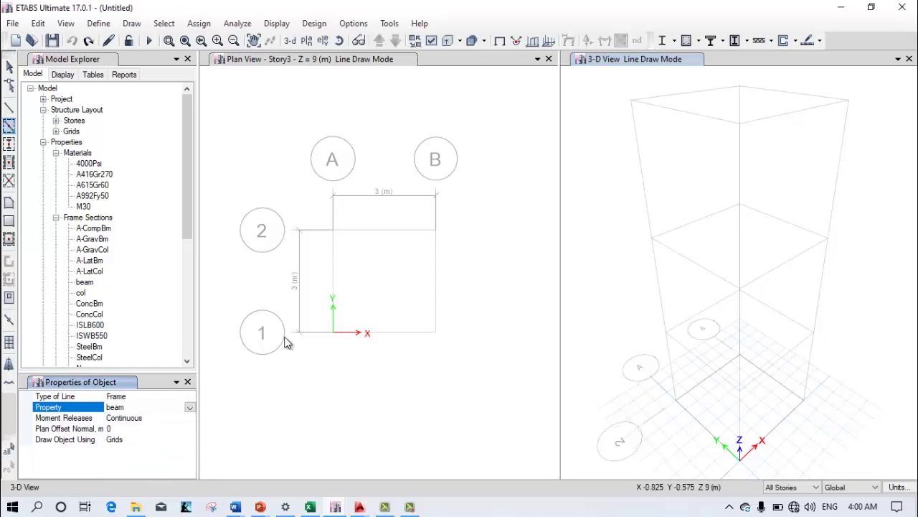
left_click(277, 192)
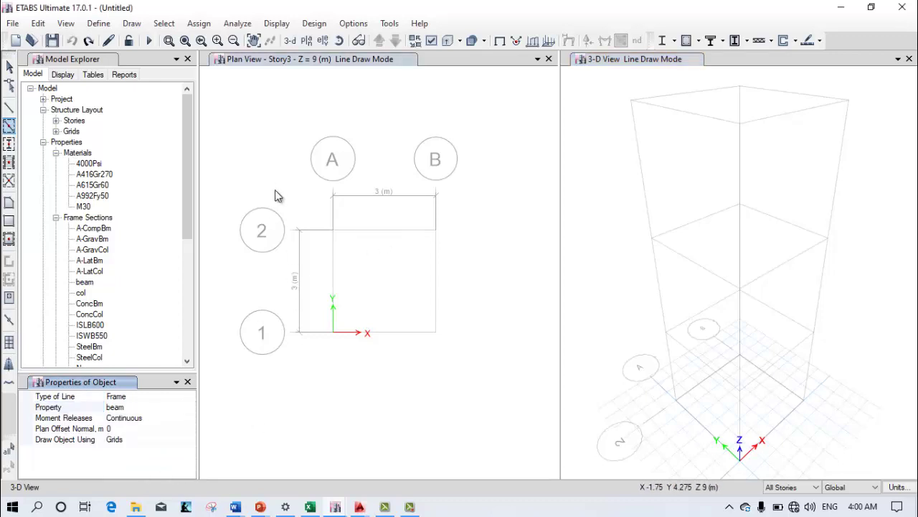
left_click(355, 230)
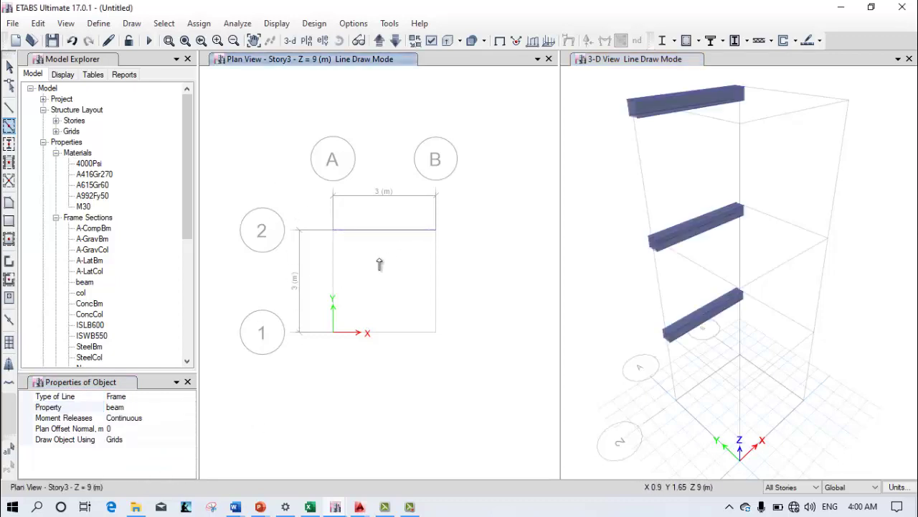
left_click(435, 274)
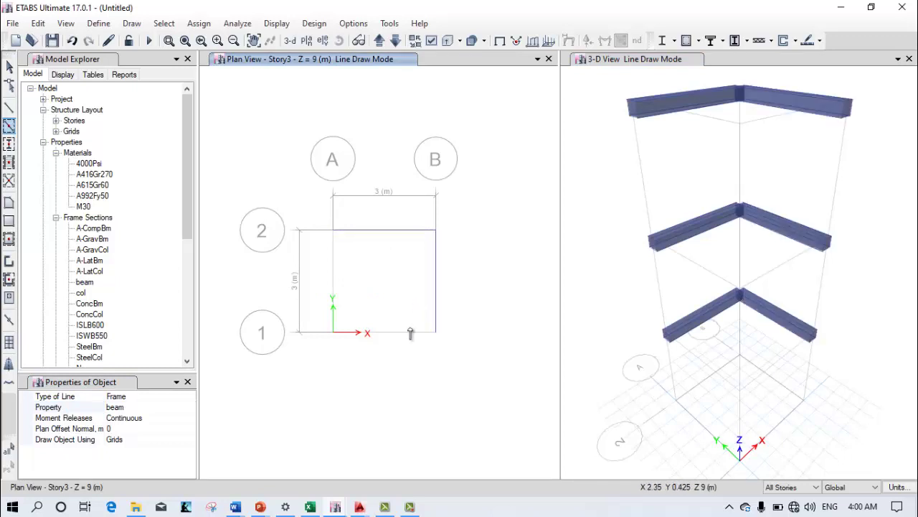
left_click(404, 333)
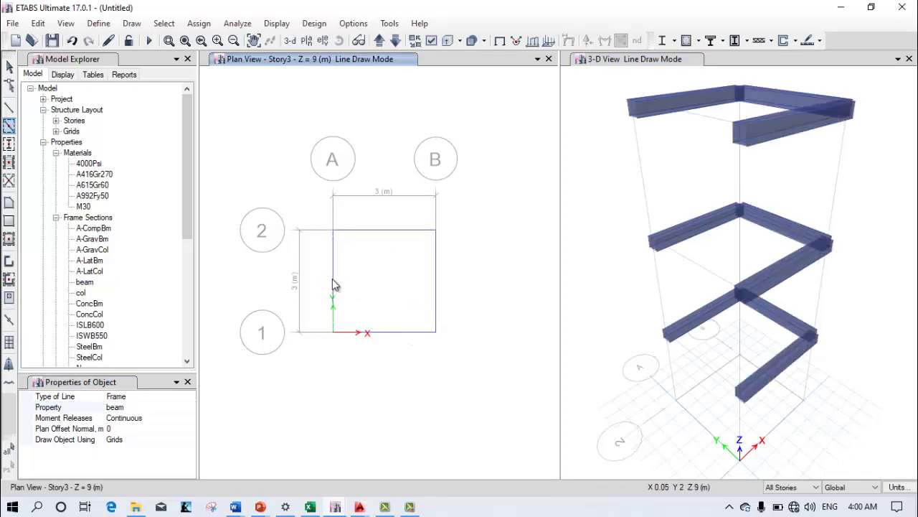
left_click(334, 279)
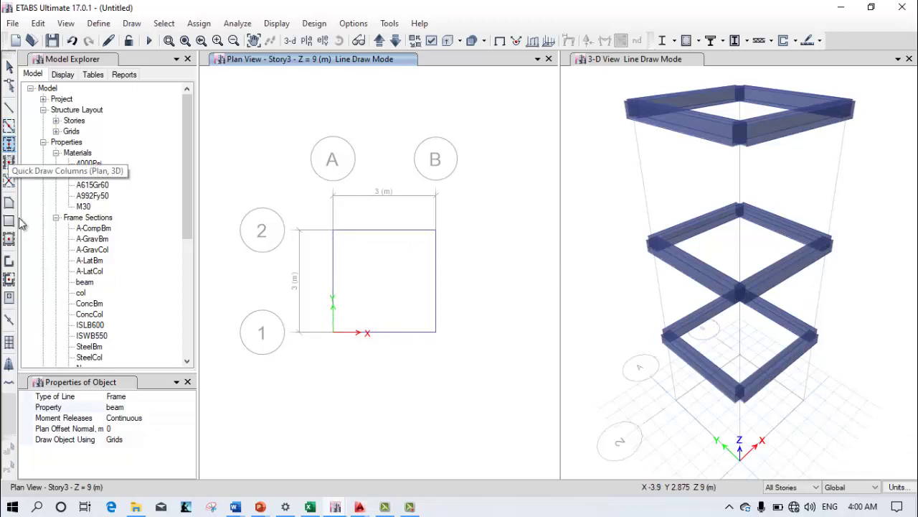
Quick-draw columns with the col section at the four grid intersections A-2, B-2, B-1 and A-1 for all stories
left_click(8, 146)
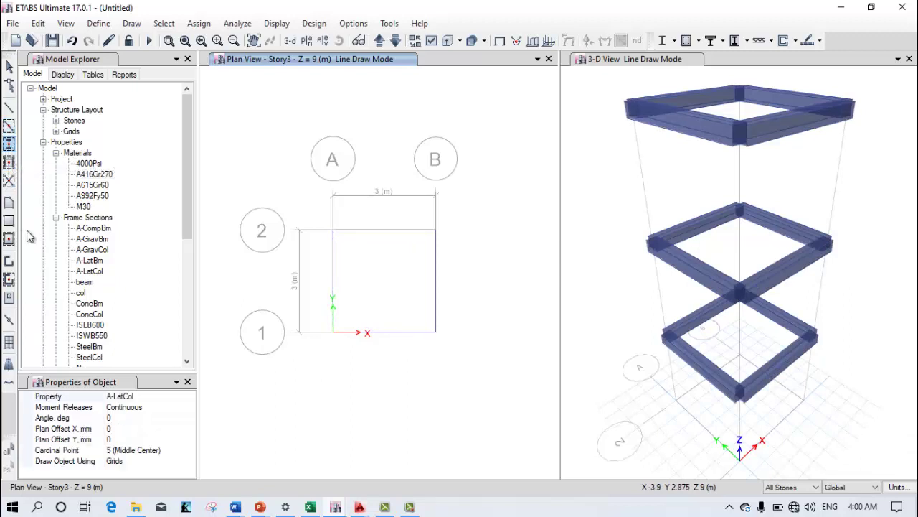
left_click(166, 398)
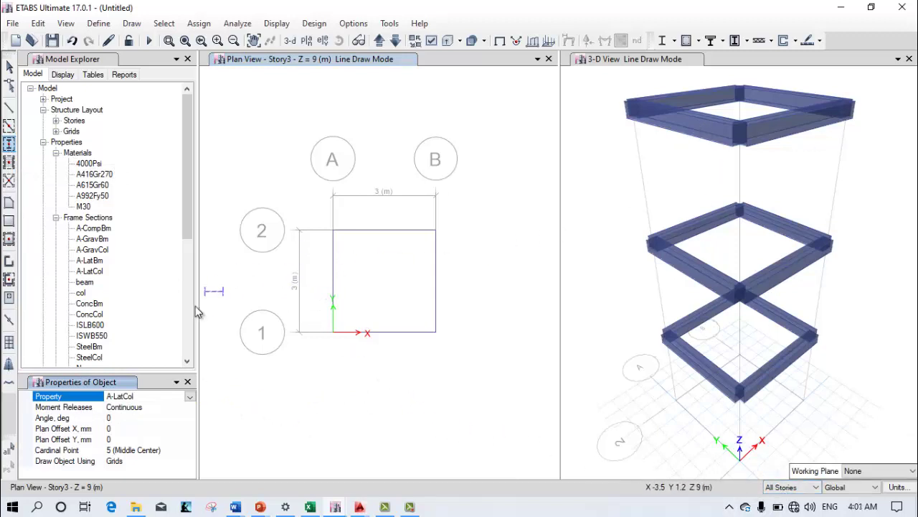
left_click(190, 397)
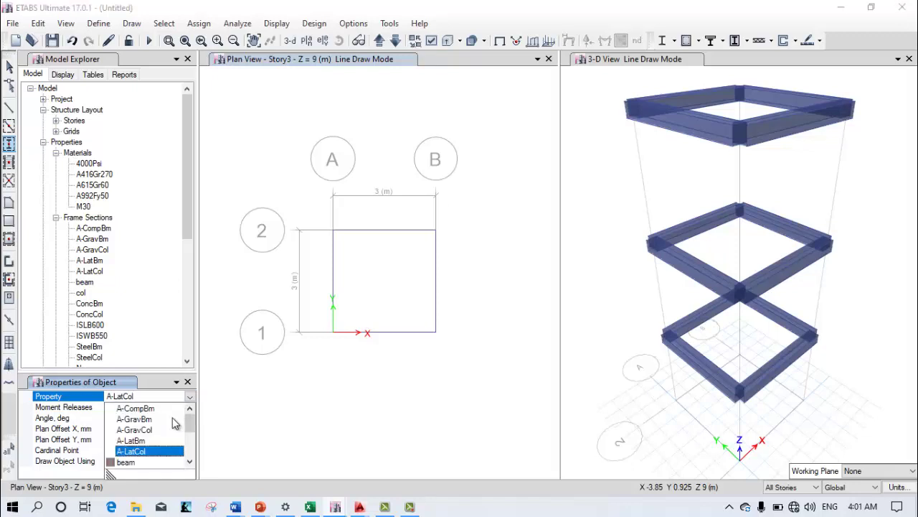
left_click(190, 465)
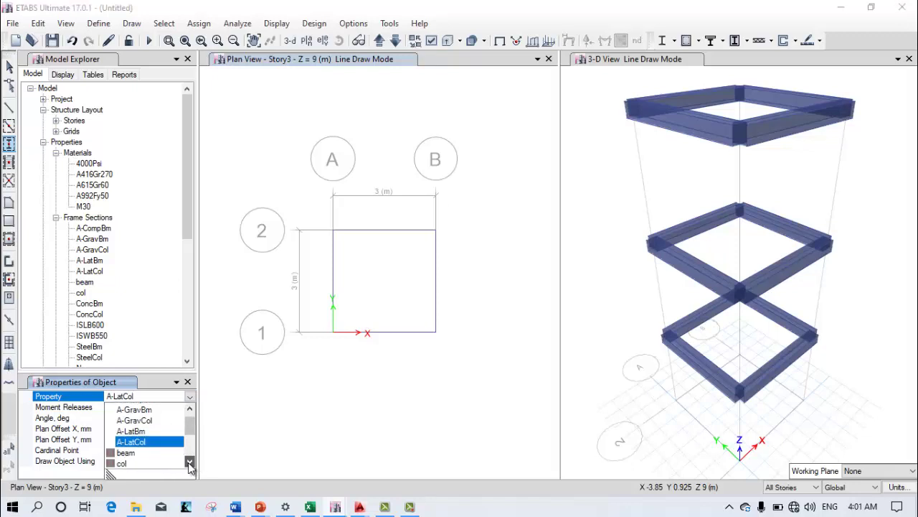
left_click(190, 465)
left_click(125, 460)
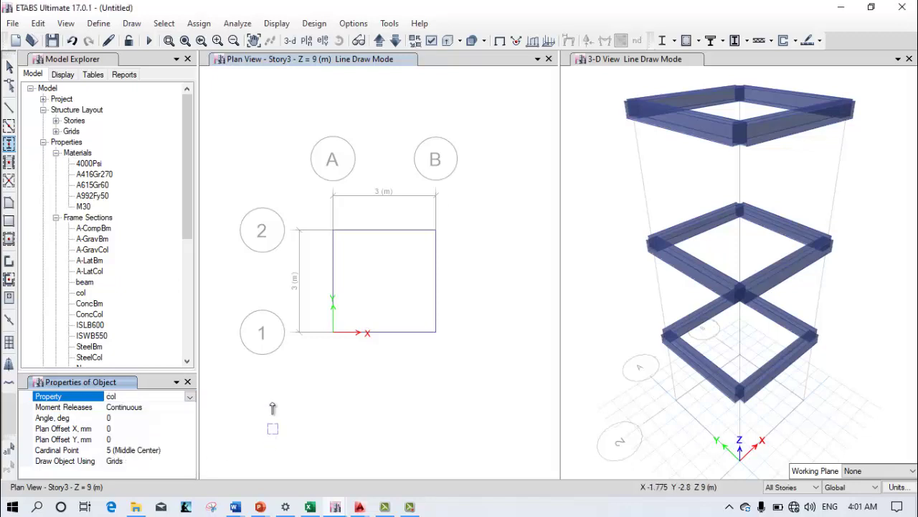
left_click(333, 230)
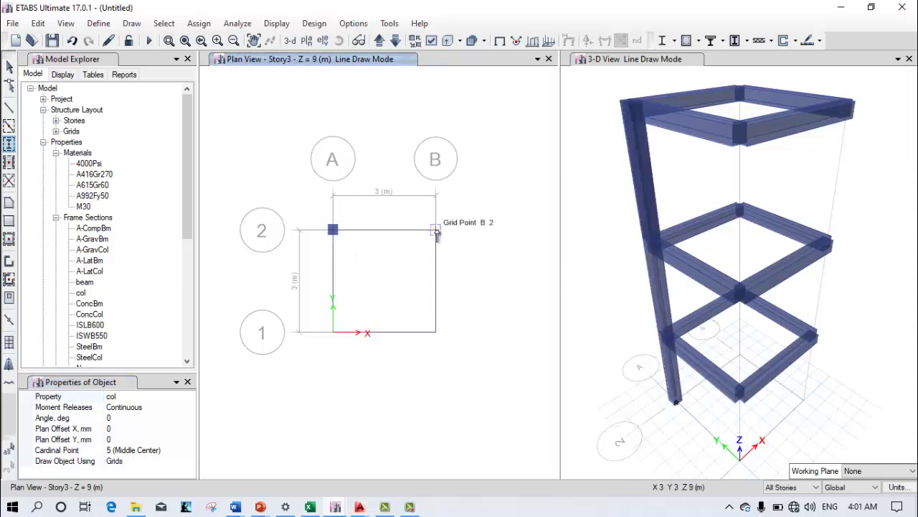
left_click(436, 229)
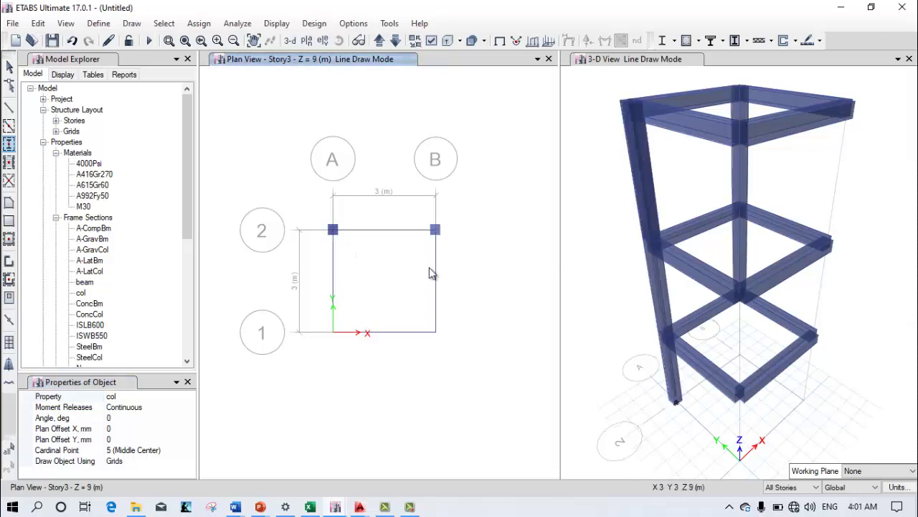
left_click(426, 335)
left_click(334, 333)
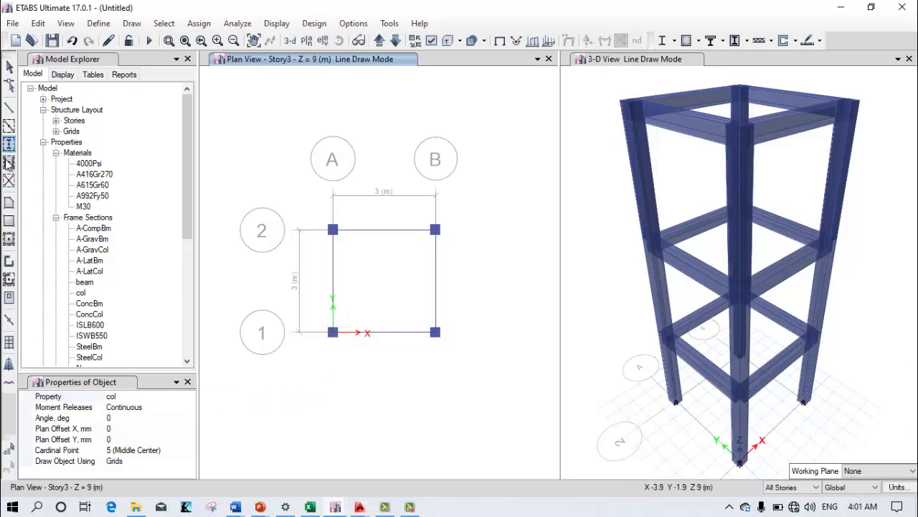
Draw a rectangular slab with section 120 between grid intersections A-2 and B-1 in the plan view for all stories
left_click(9, 220)
left_click(143, 396)
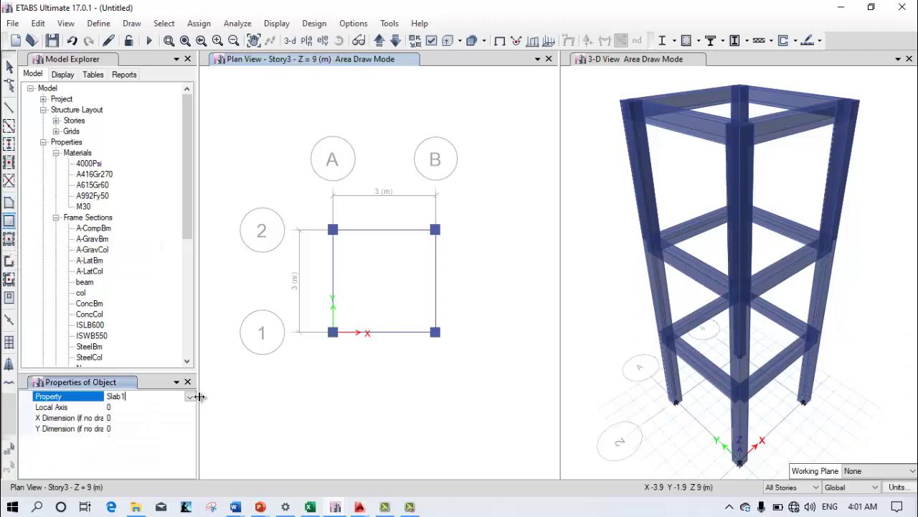
left_click(191, 396)
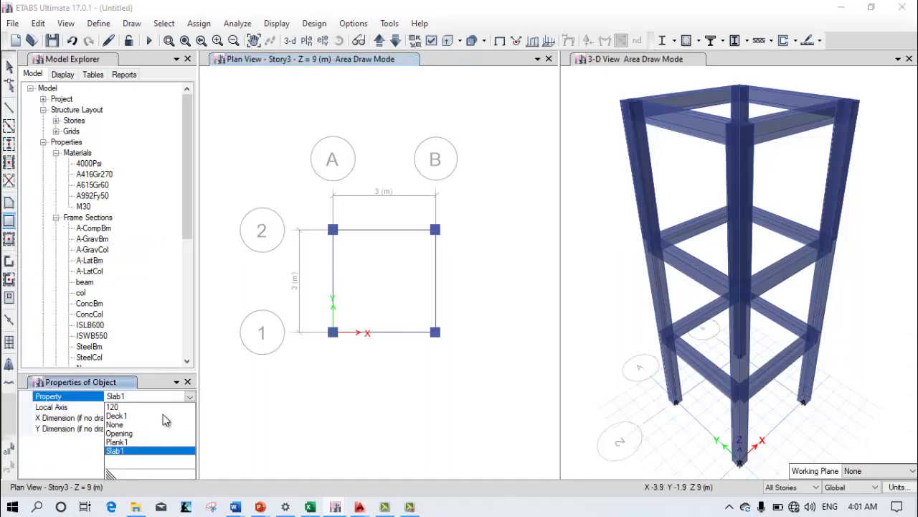
left_click(115, 407)
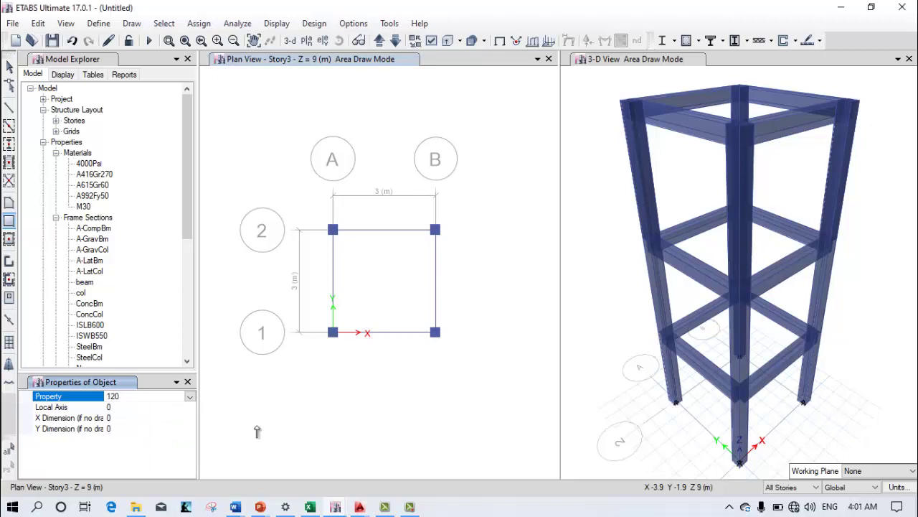
left_click(334, 230)
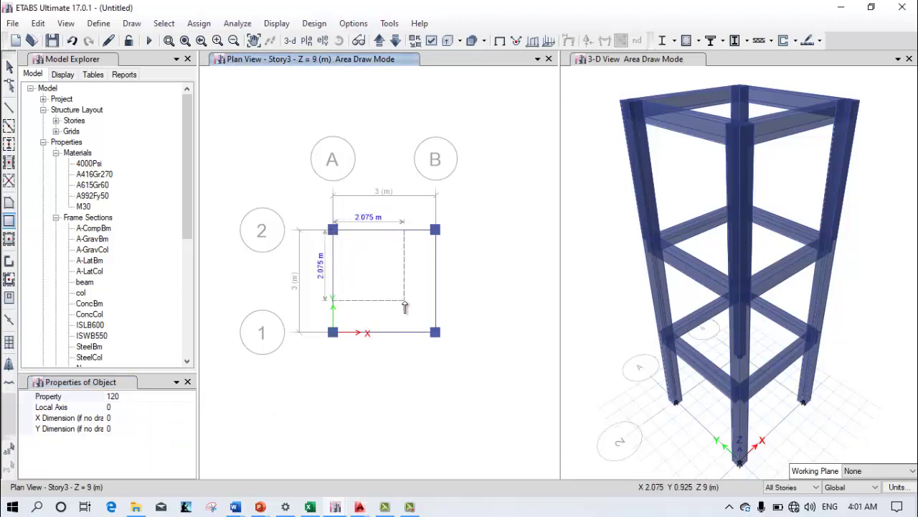
left_click(434, 333)
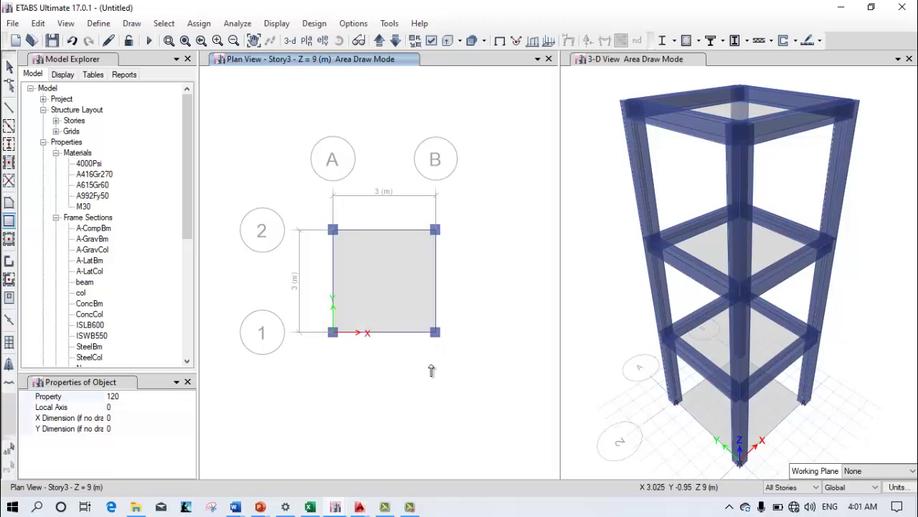
Delete the slabs between grid lines A, B, 1 and 2 on all stories
left_click(10, 66)
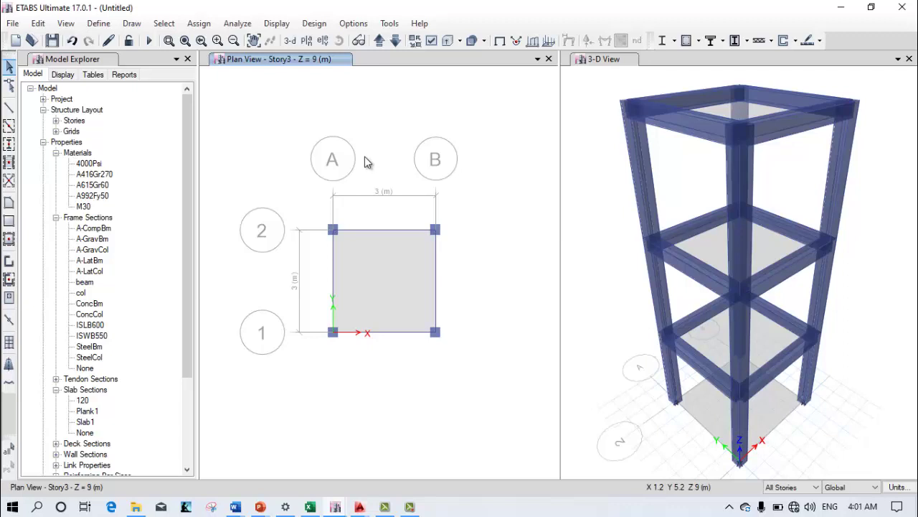
left_click(370, 277)
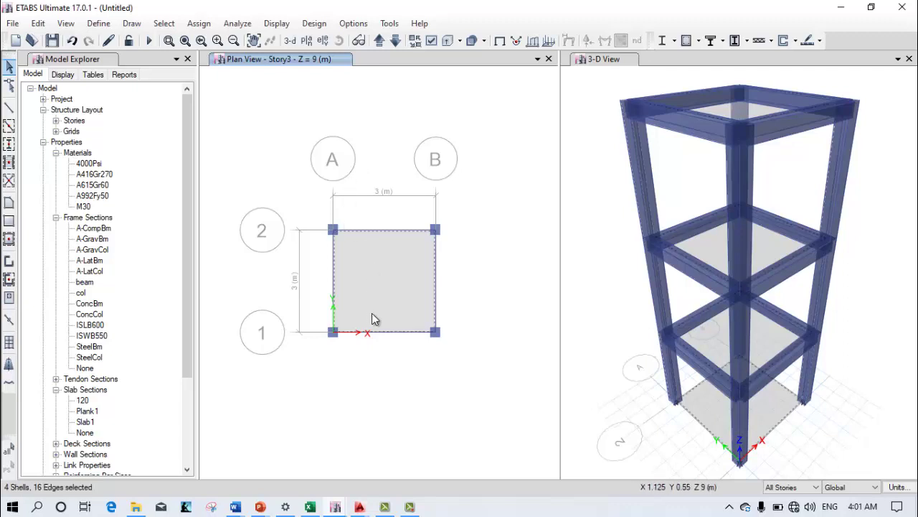
key("Delete")
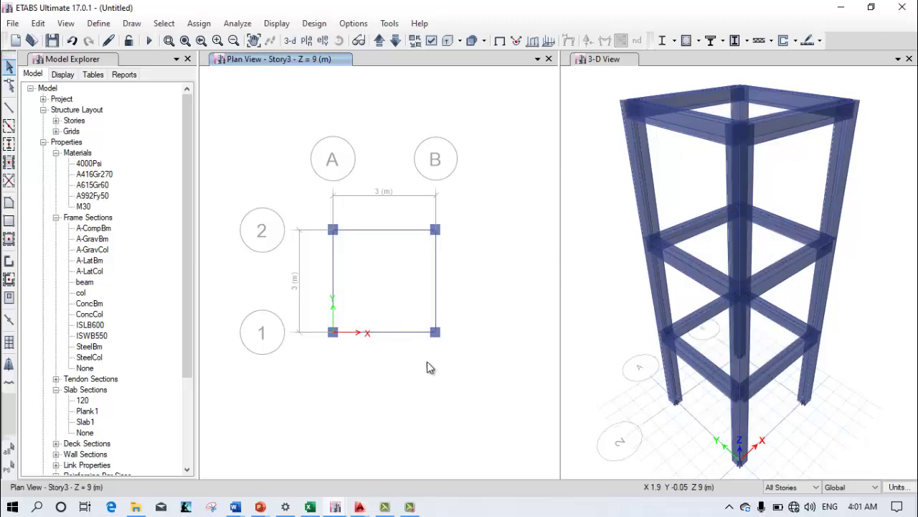
Turn off the extruded frame display in the 3-D view
left_click(596, 241)
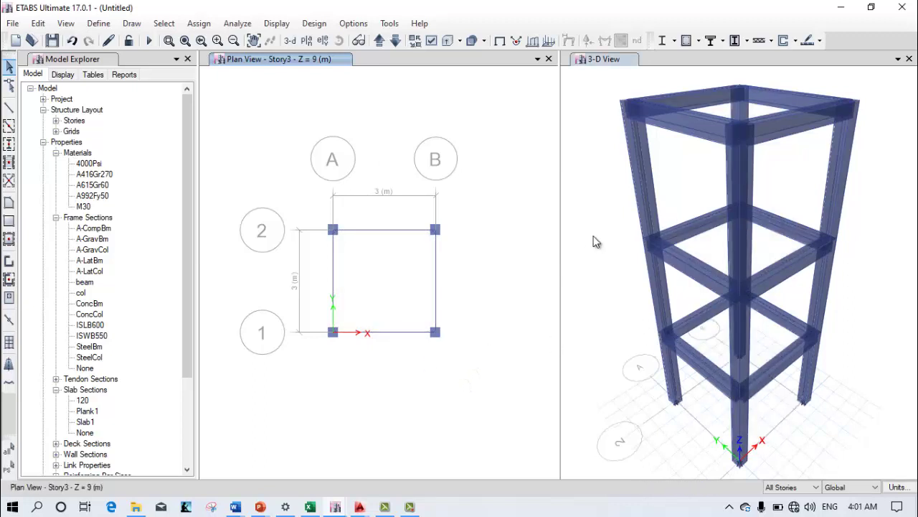
left_click(444, 43)
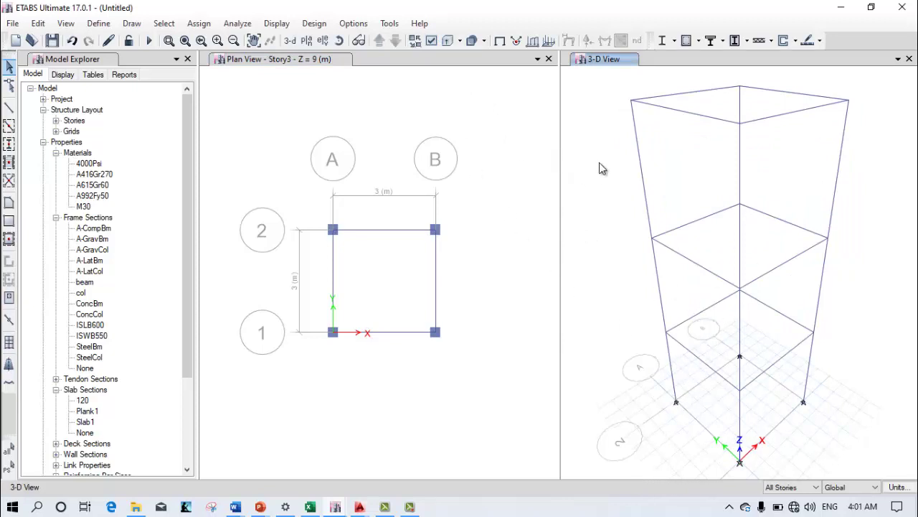
left_click(339, 41)
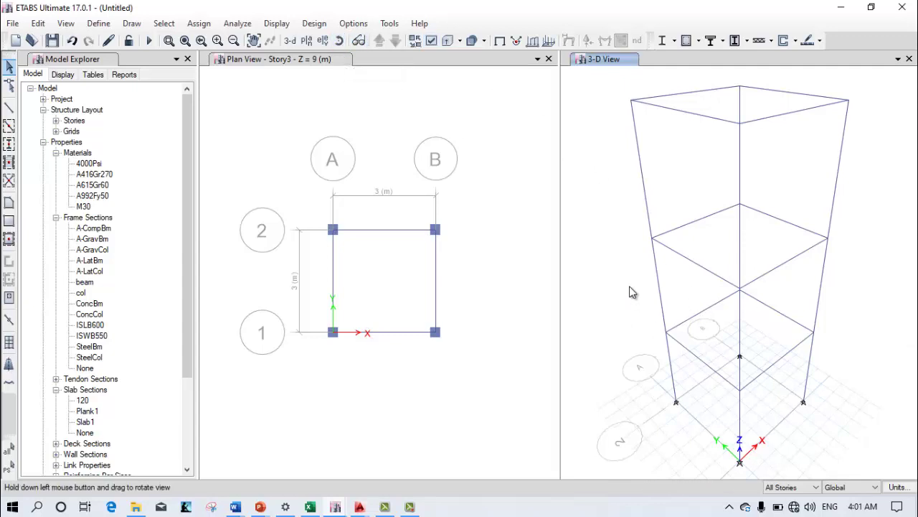
left_click_drag(630, 292, 610, 254)
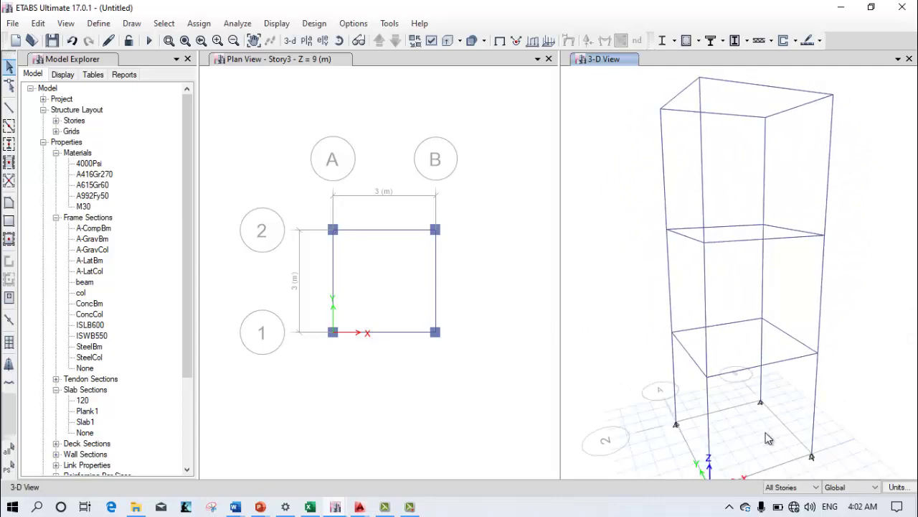
middle_click_drag(759, 445, 761, 425)
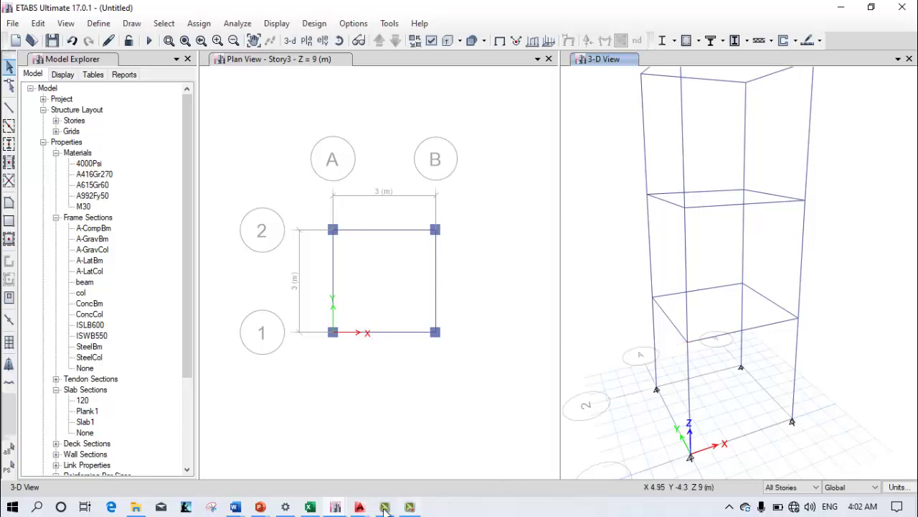
Switch to the floor plan Drawing1_recover.dwg in AutoCAD and erase the Lift label beside the Dining Hall
mouse_move(358, 507)
left_click(413, 473)
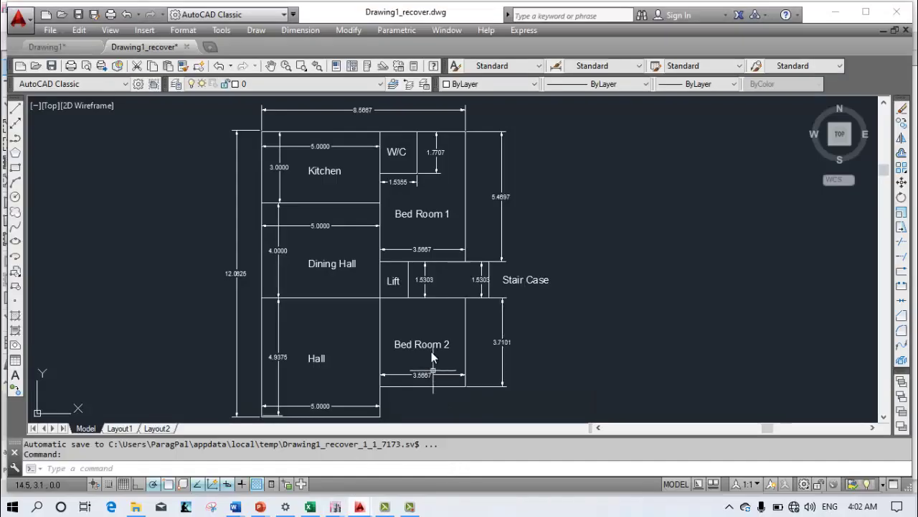
scroll(423, 287, "up", 2)
scroll(423, 285, "up", 2)
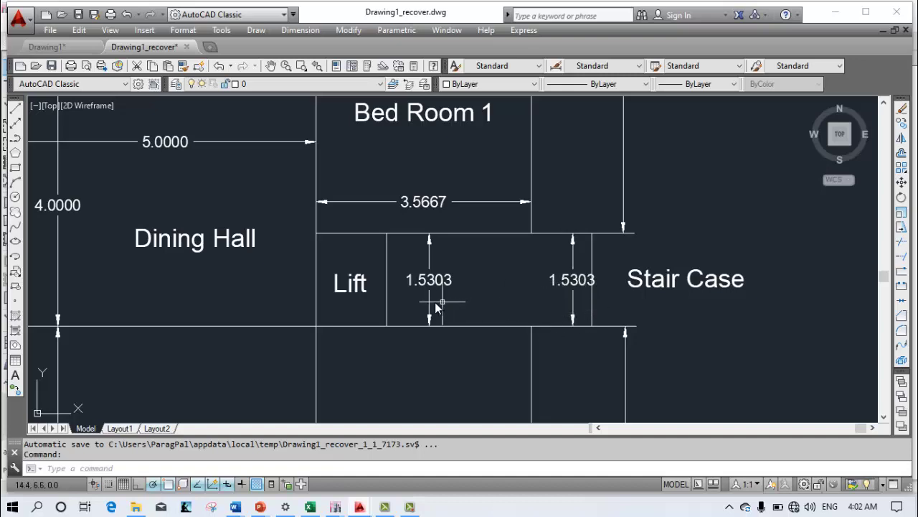
middle_click_drag(412, 352, 477, 357)
scroll(457, 317, "down", 2)
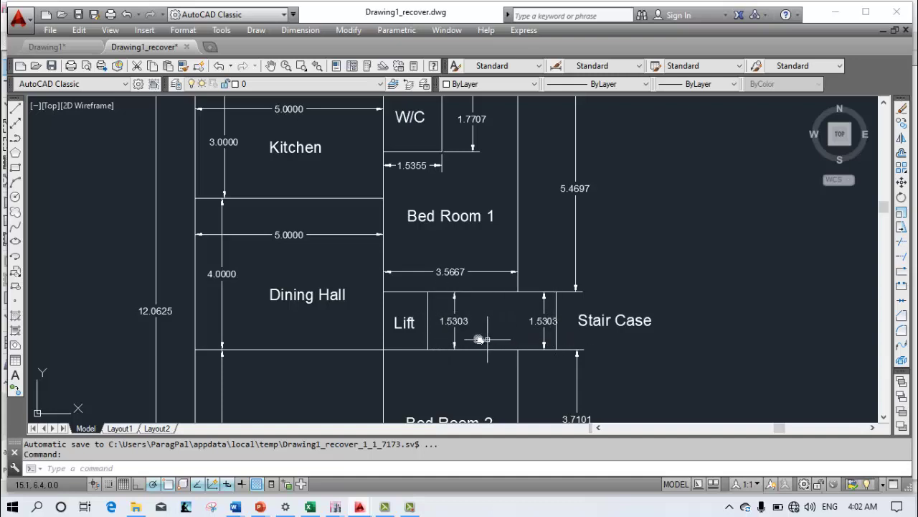
left_click(402, 322)
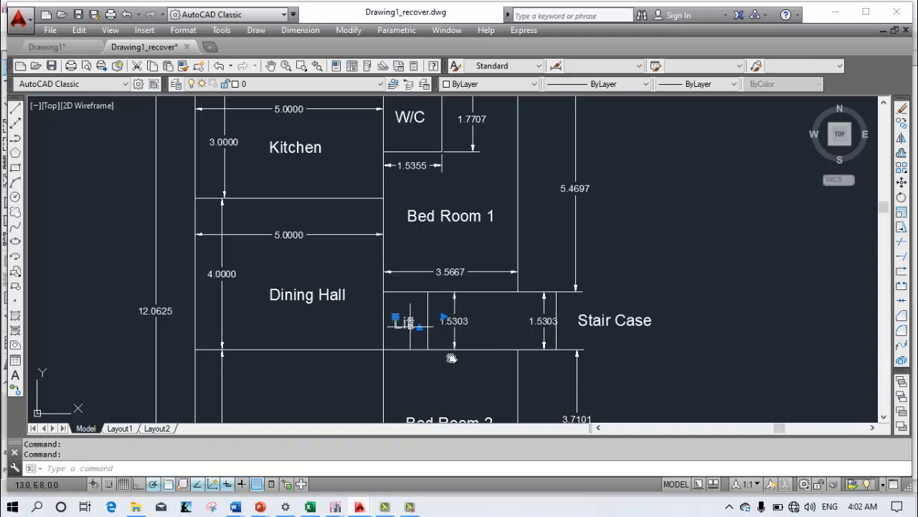
key("Delete")
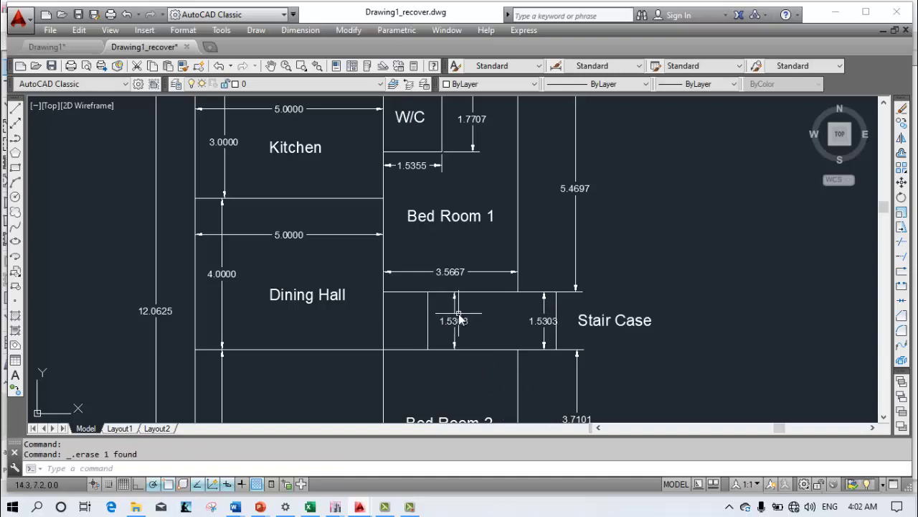
Erase the two 1.5303 vertical dimensions in the stair case bay below Bed Room 1
scroll(455, 318, "up", 2)
left_click(560, 319)
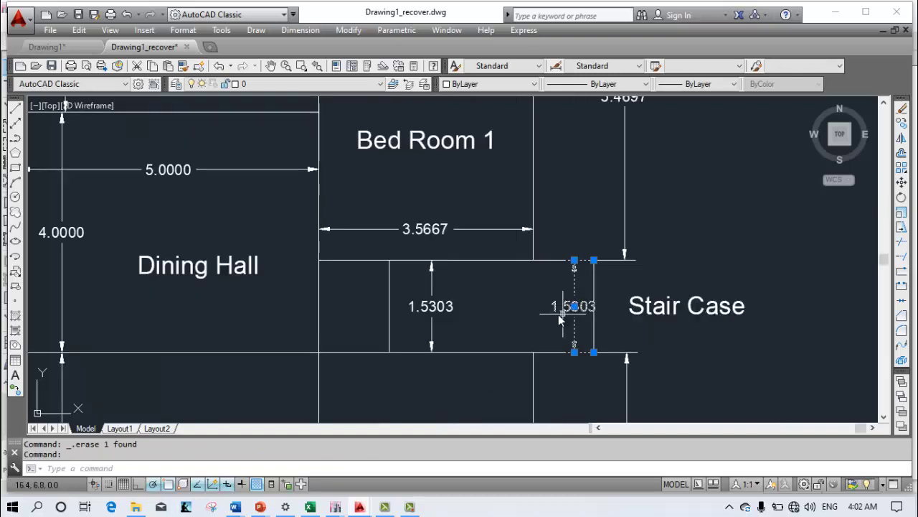
key("Delete")
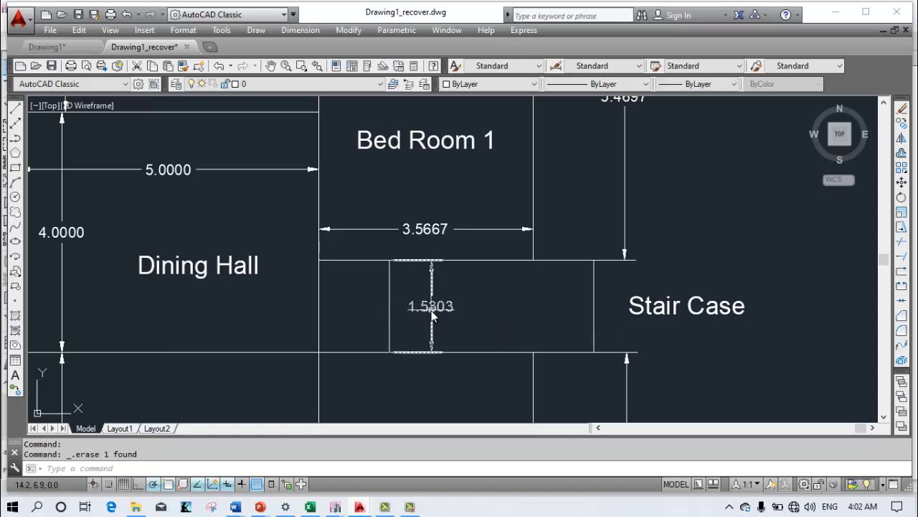
left_click(431, 307)
key("Delete")
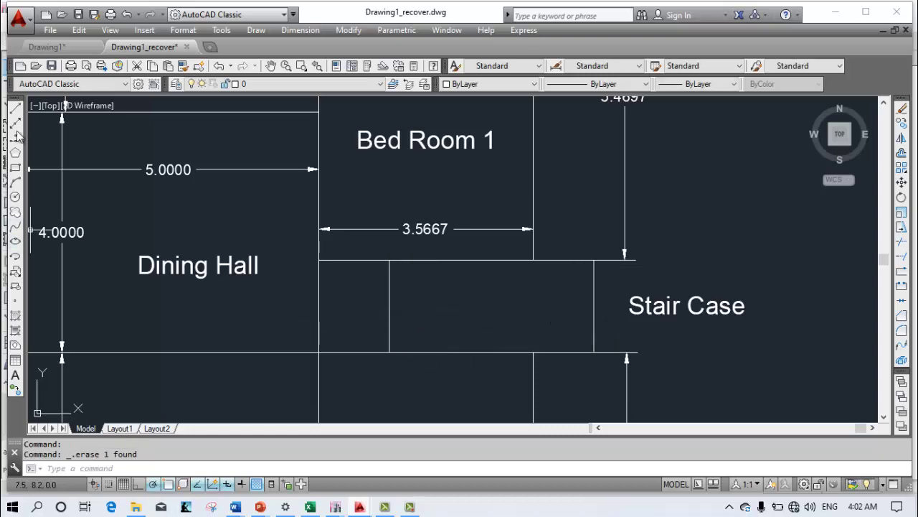
Draw a horizontal line across the middle of the stair case bay, from its inner vertical wall to its outer one
left_click(15, 107)
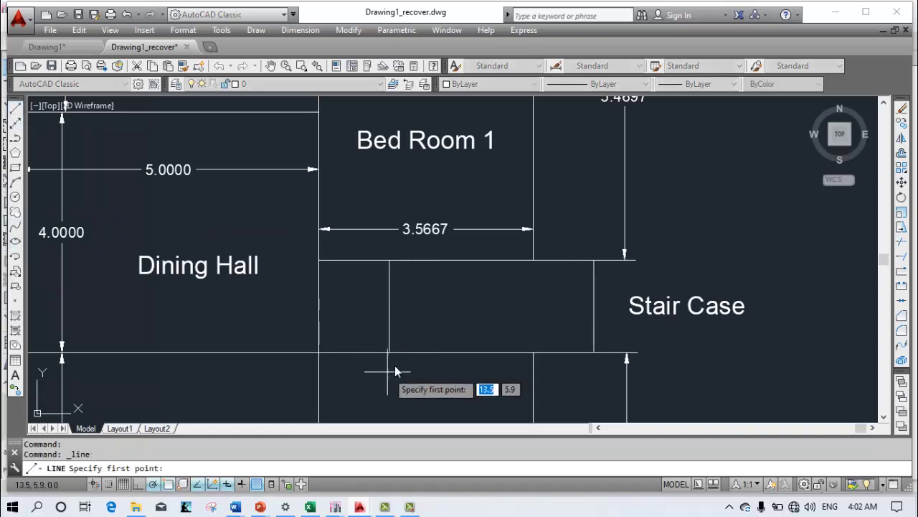
left_click(390, 307)
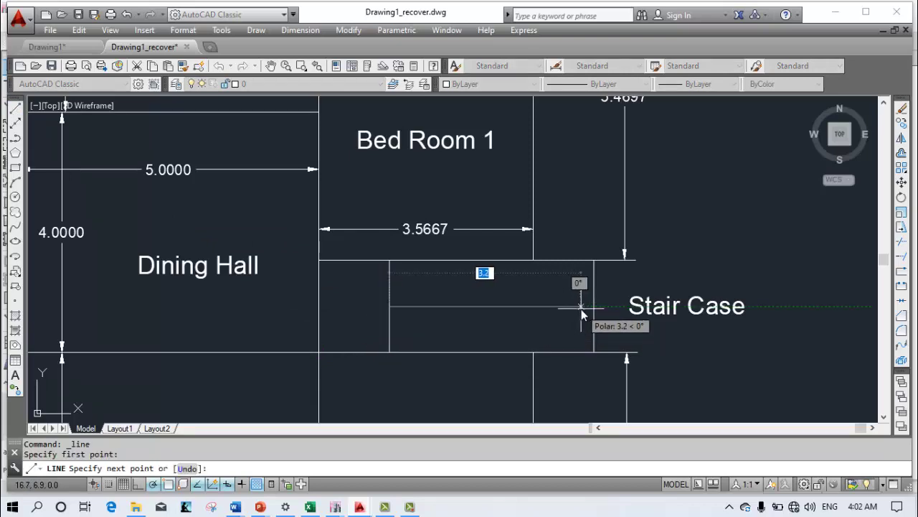
left_click(594, 308)
key("Escape")
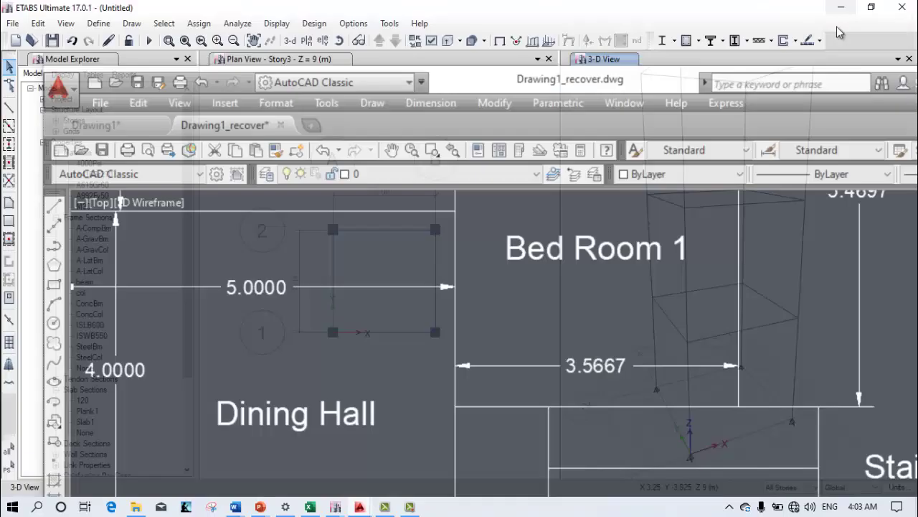
Switch back to ETABS, copy the beams along grid line B on all stories and paste them with a Delta X of -0.35 m
scroll(658, 265, "up", 1)
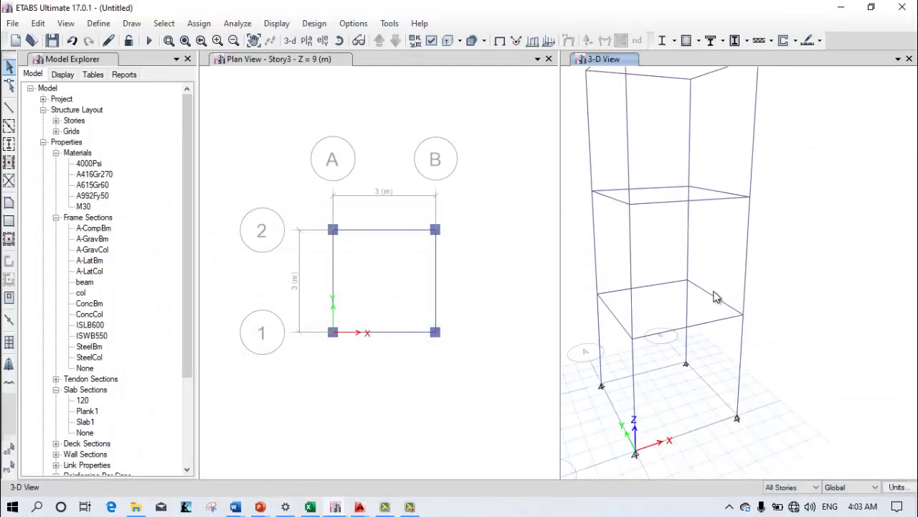
scroll(713, 294, "up", 3)
scroll(691, 279, "down", 4)
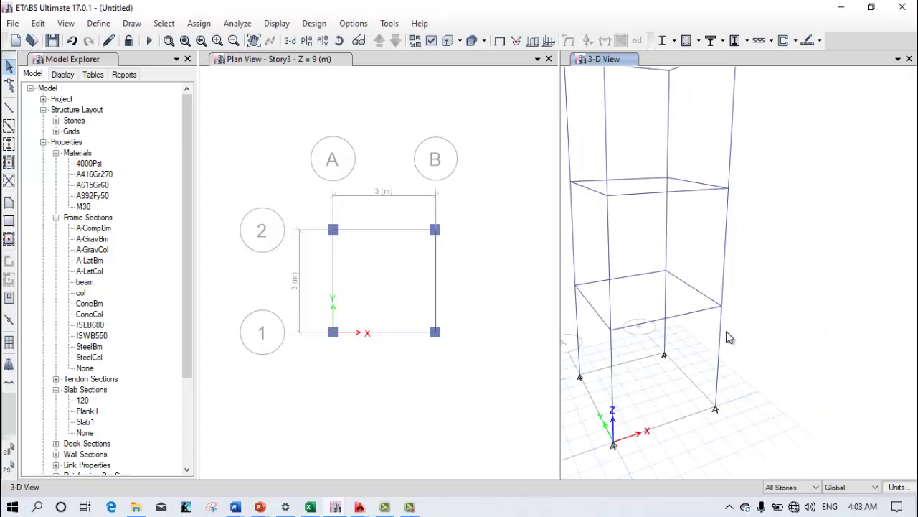
middle_click_drag(711, 348, 742, 328)
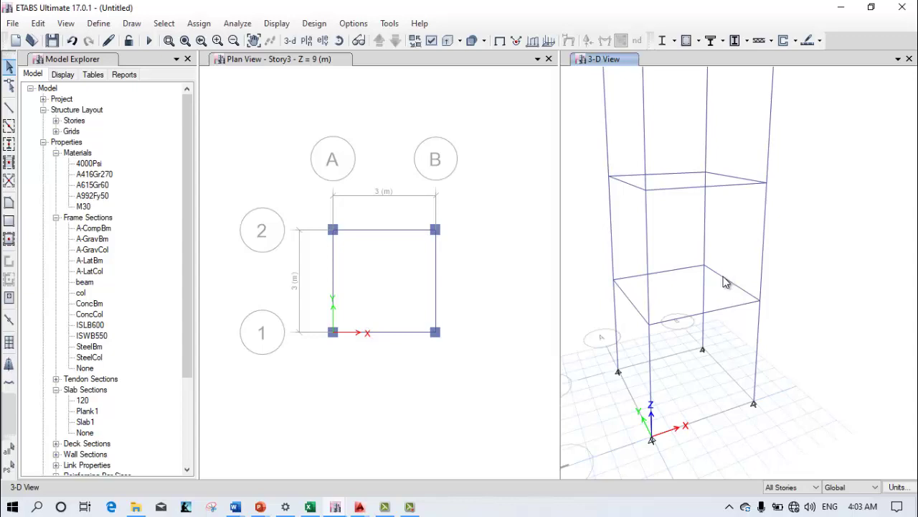
left_click(723, 278)
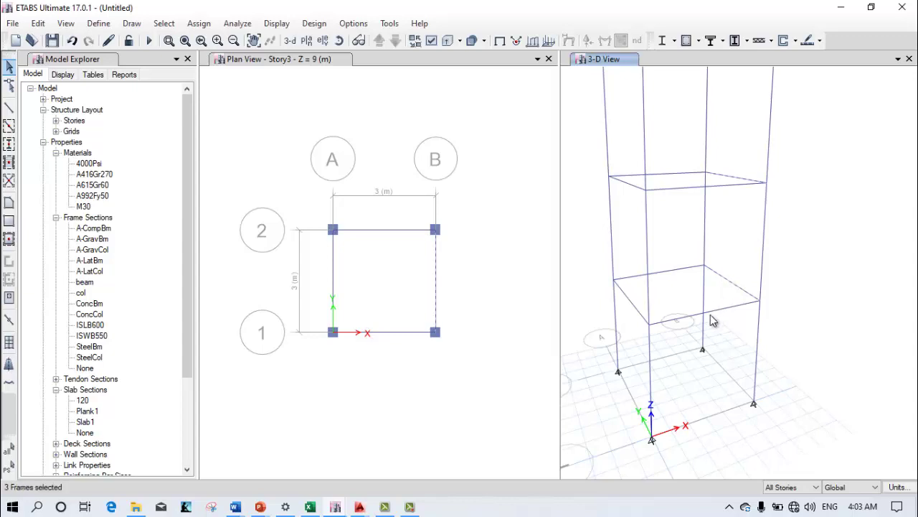
left_click(727, 280)
key("ctrl+c")
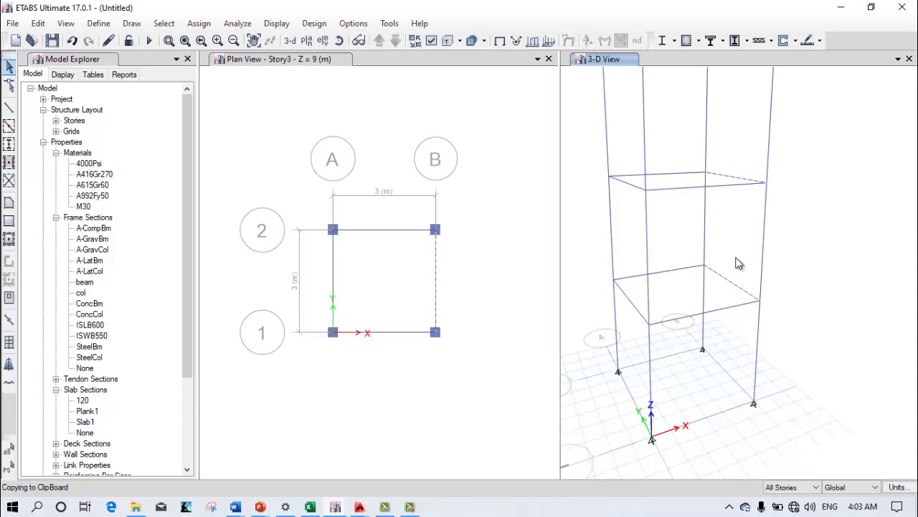
key("ctrl+v")
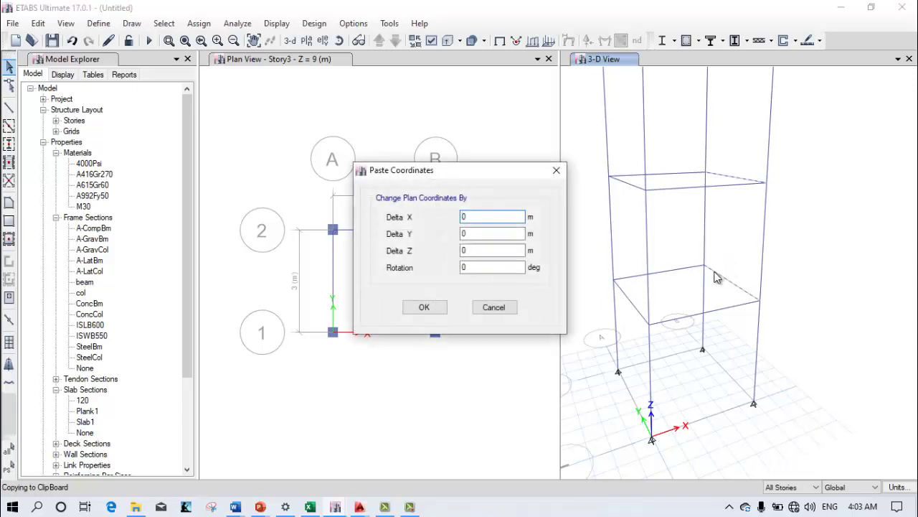
left_click_drag(426, 176, 422, 199)
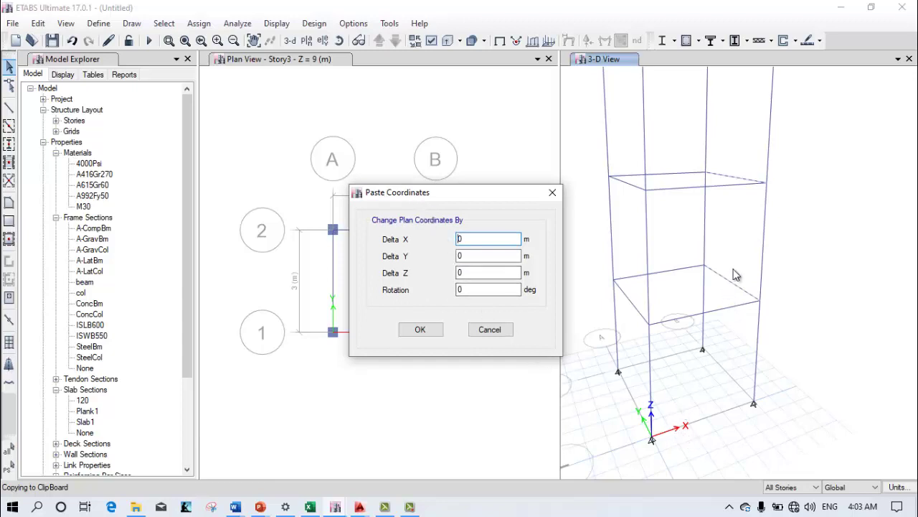
double_click(465, 241)
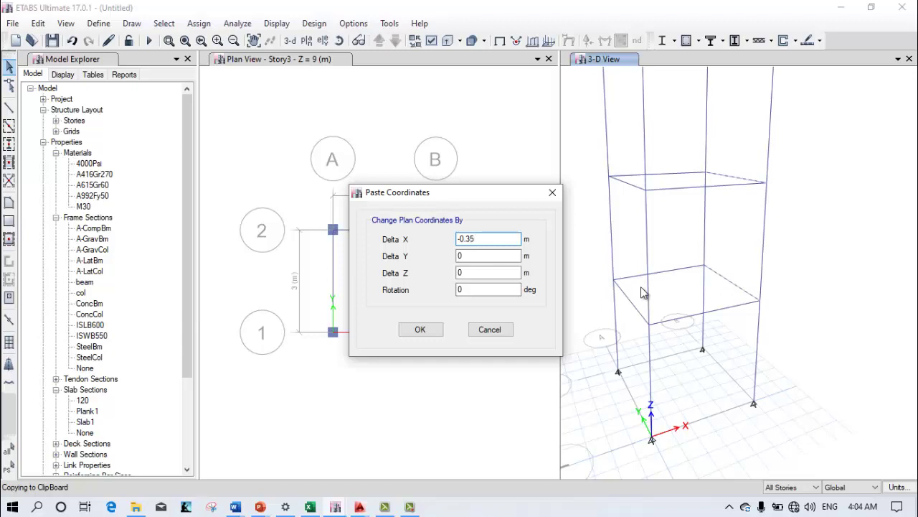
left_click(431, 331)
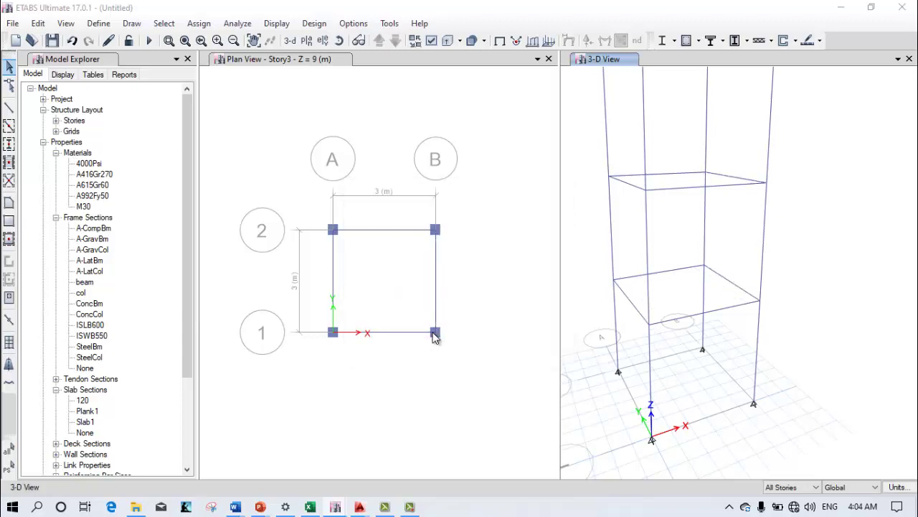
scroll(707, 282, "up", 3)
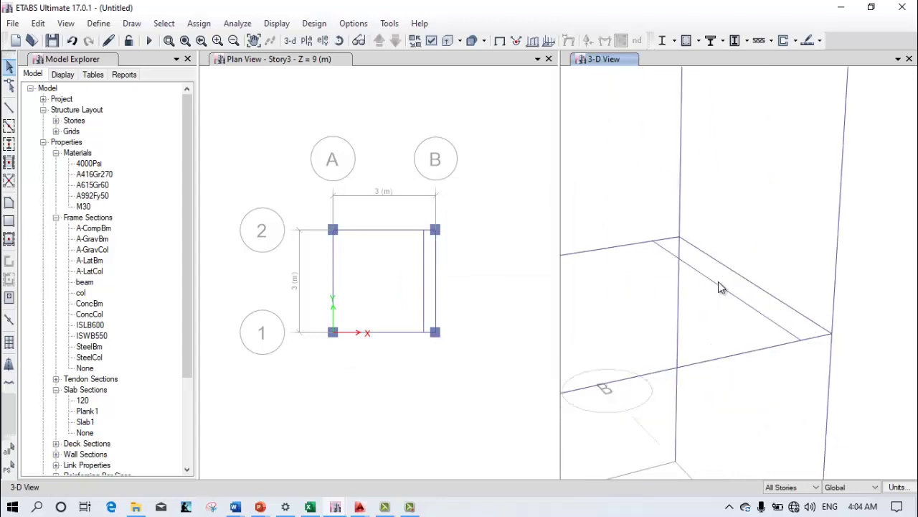
scroll(711, 289, "down", 3)
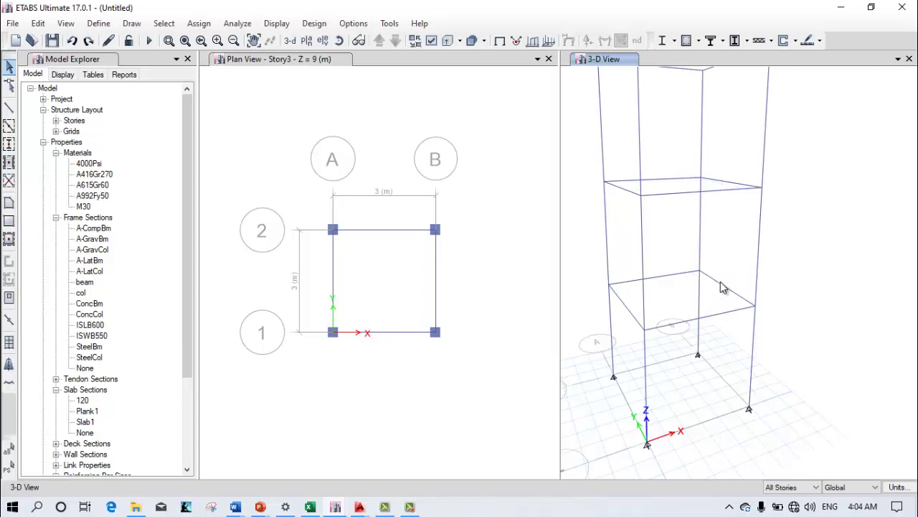
Copy the beams along grid line B on all stories and paste them with a Delta X of -0.5 m
left_click(720, 282)
key("ctrl+c")
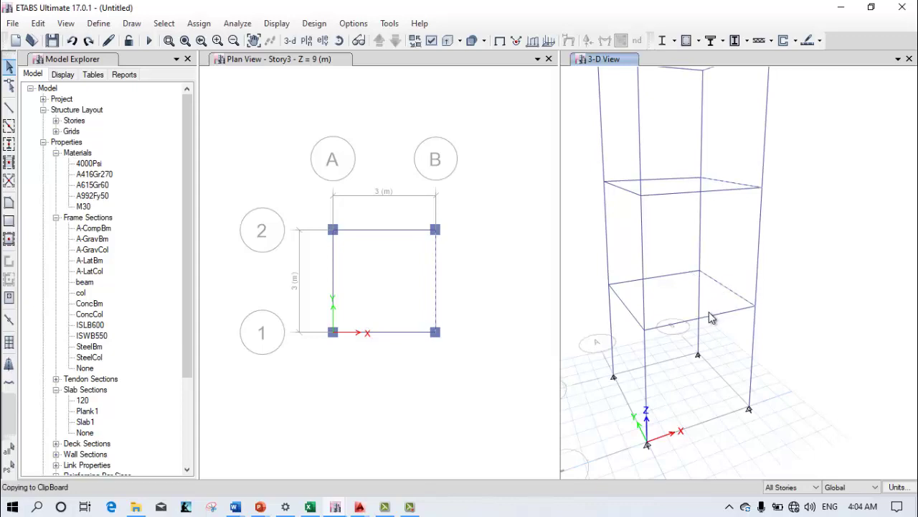
key("ctrl+v")
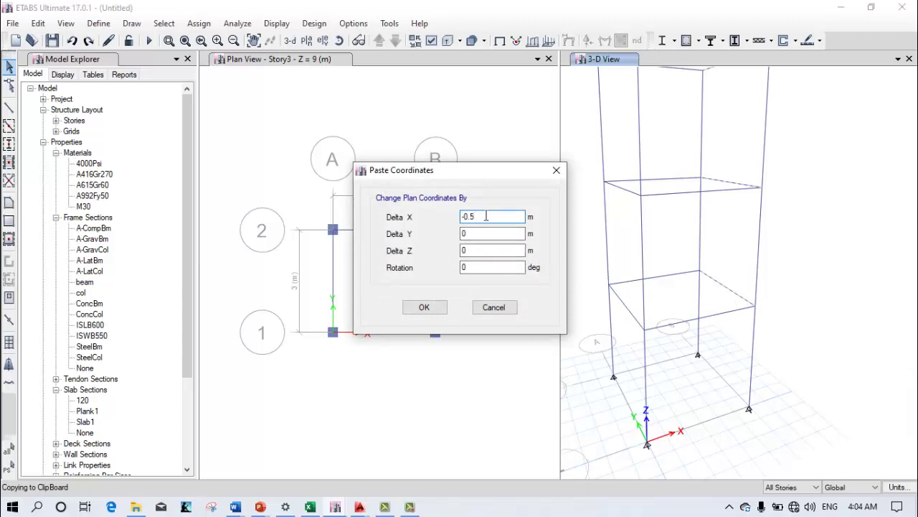
left_click(422, 307)
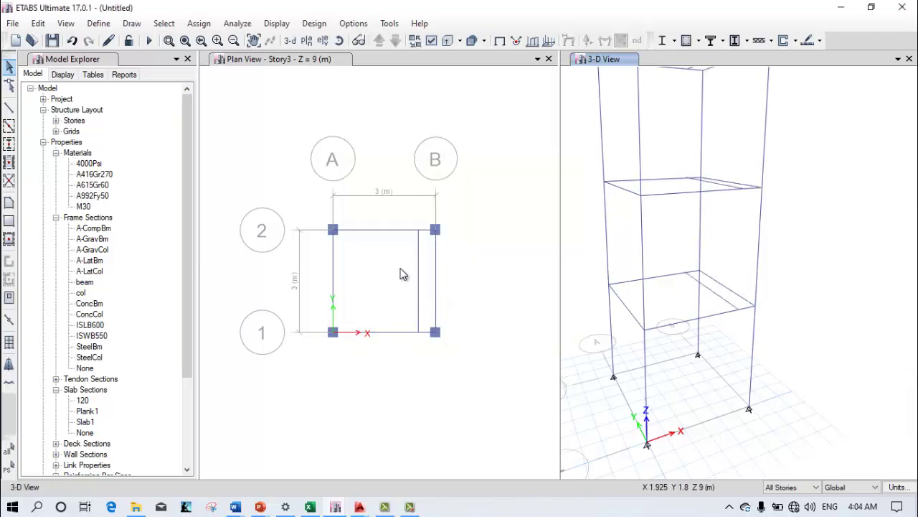
Examine the junction of the offset beam with the grid line 2 beam in plan and the grid line B beams in 3D
left_click(404, 228)
key("F8")
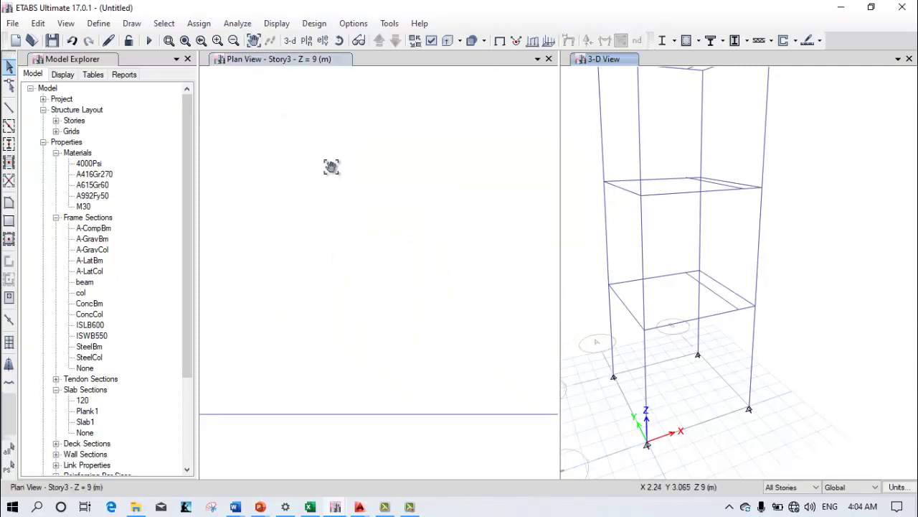
left_click_drag(330, 167, 330, 185)
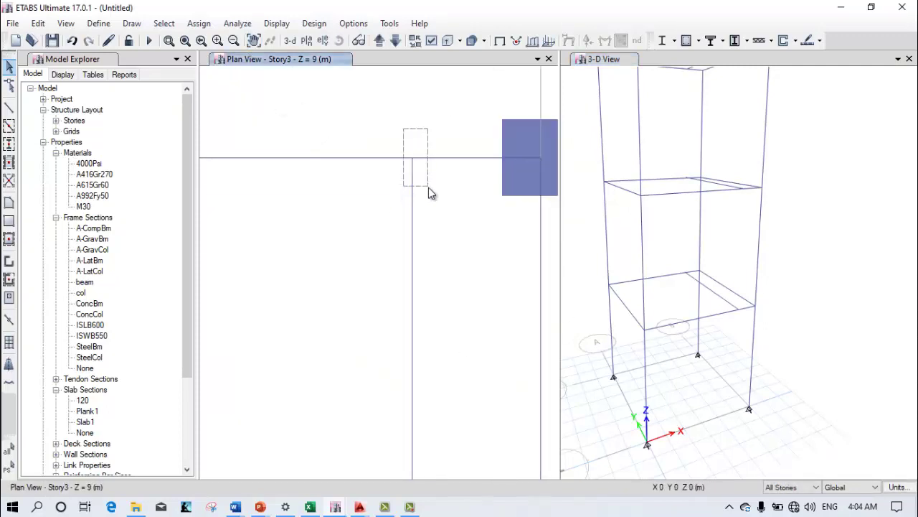
left_click_drag(428, 188, 429, 189)
key("ctrl+q")
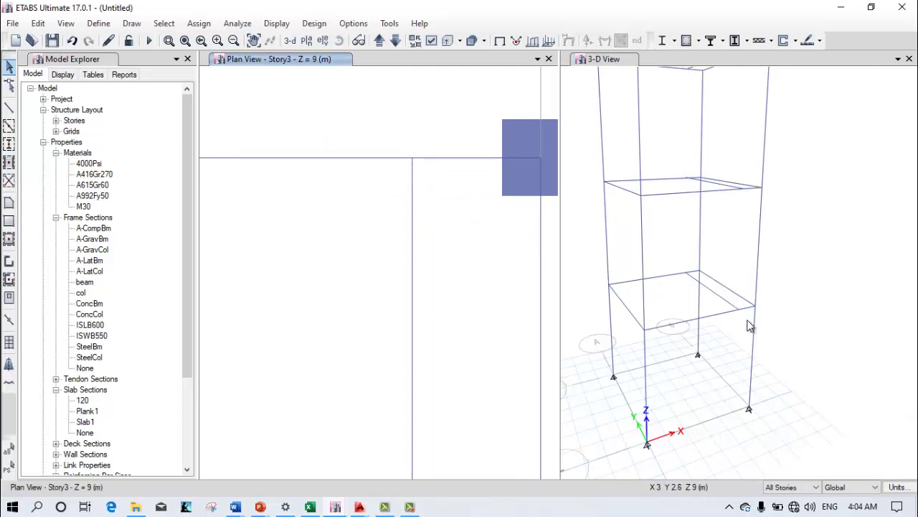
middle_click_drag(734, 370, 753, 324)
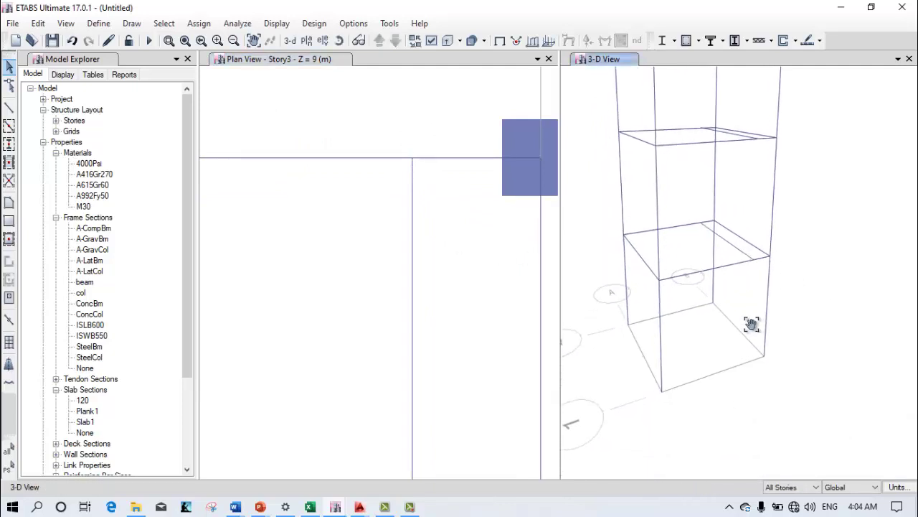
left_click(746, 246)
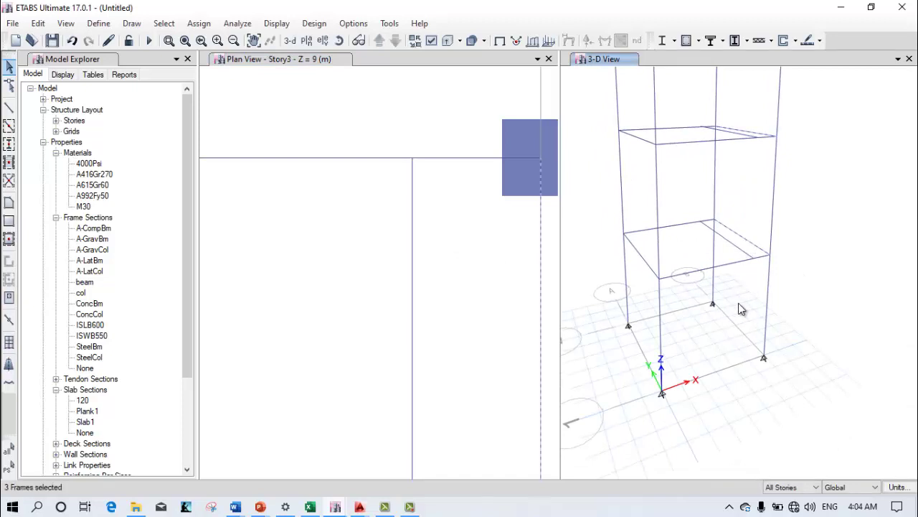
key("ctrl+q")
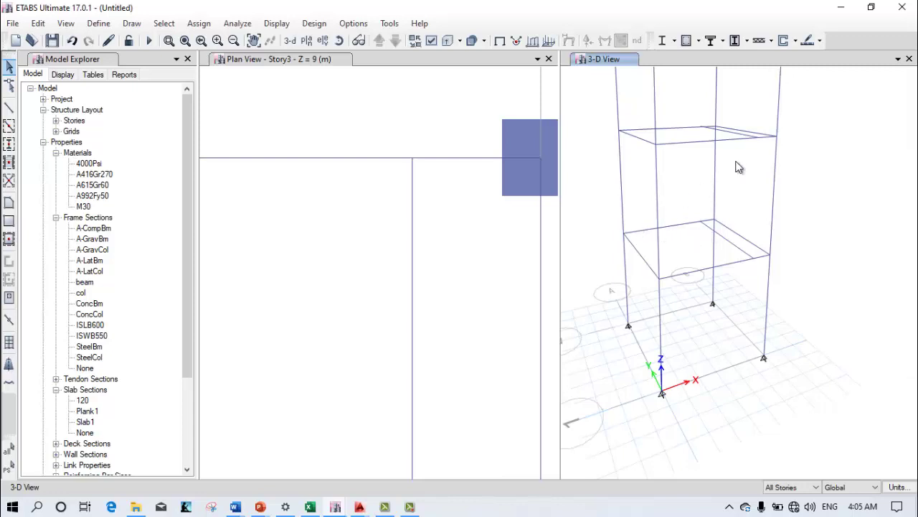
Copy the beams along grid line A on all stories and paste them with a Delta Z of -1.5 m
left_click(643, 263)
key("ctrl+c")
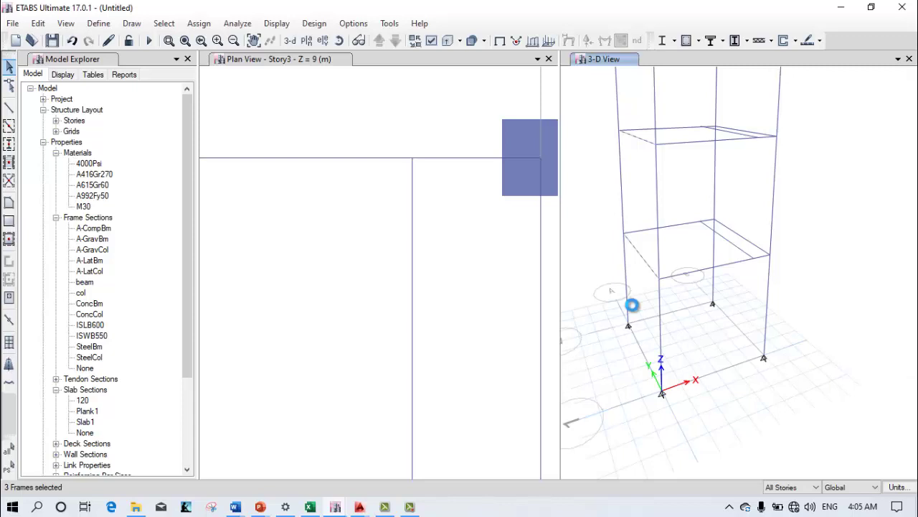
key("ctrl+v")
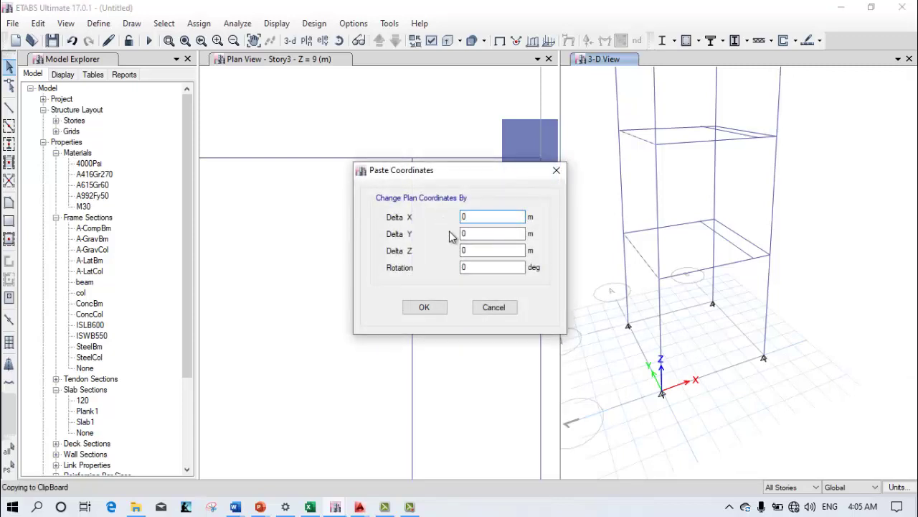
double_click(468, 251)
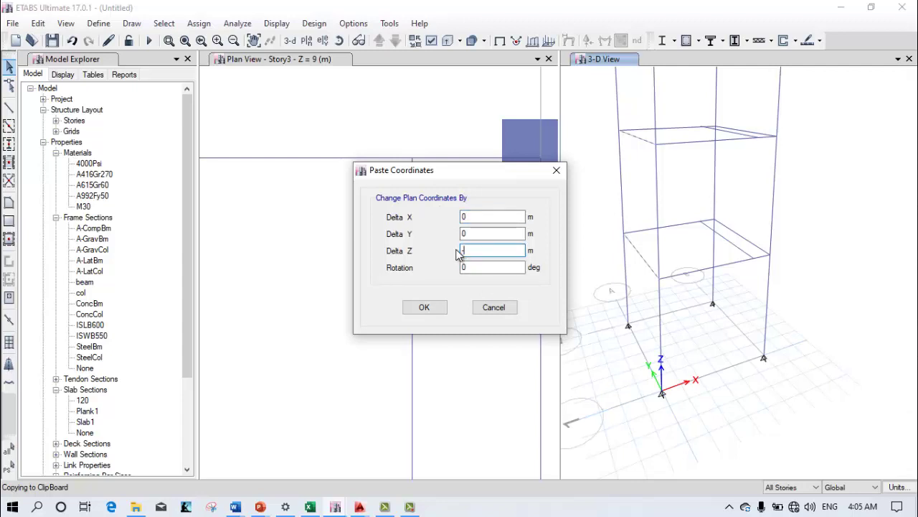
type("-1.5")
left_click(424, 308)
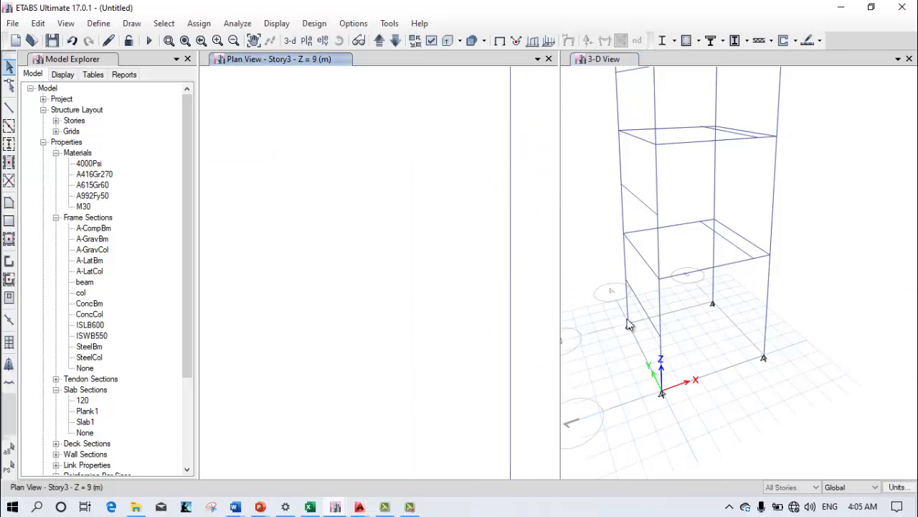
Limit edits to One Story, copy the Story1 beam on grid line B and paste it with a Delta Z of -3 m
scroll(651, 302, "up", 4)
scroll(660, 273, "down", 2)
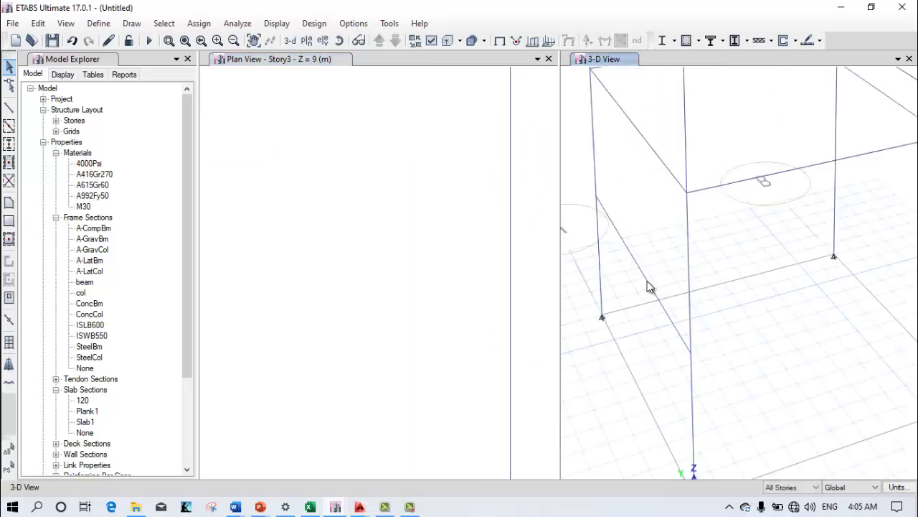
scroll(648, 318, "down", 4)
scroll(648, 318, "up", 3)
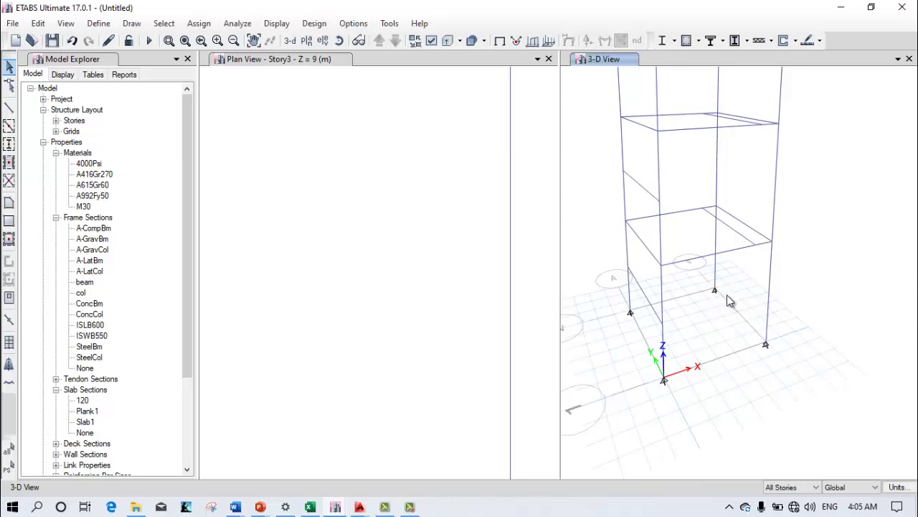
left_click(749, 229)
left_click(749, 379)
left_click(798, 488)
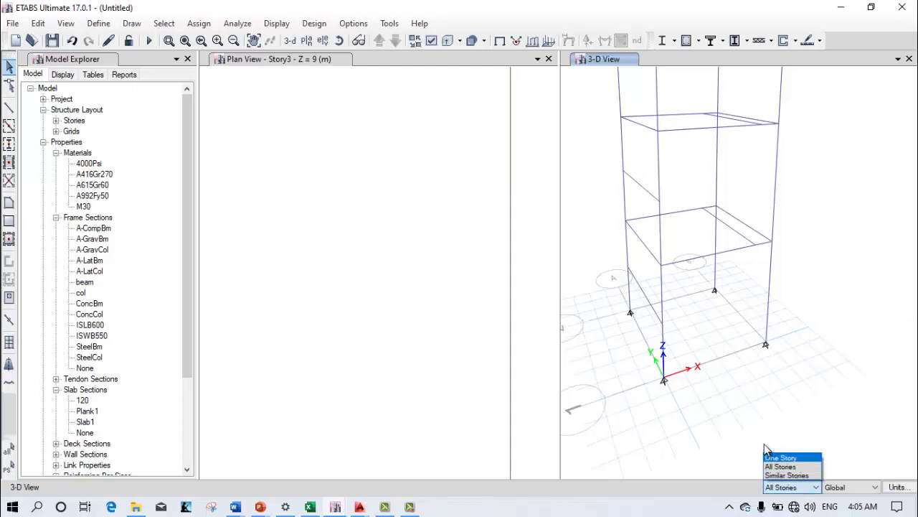
left_click(779, 456)
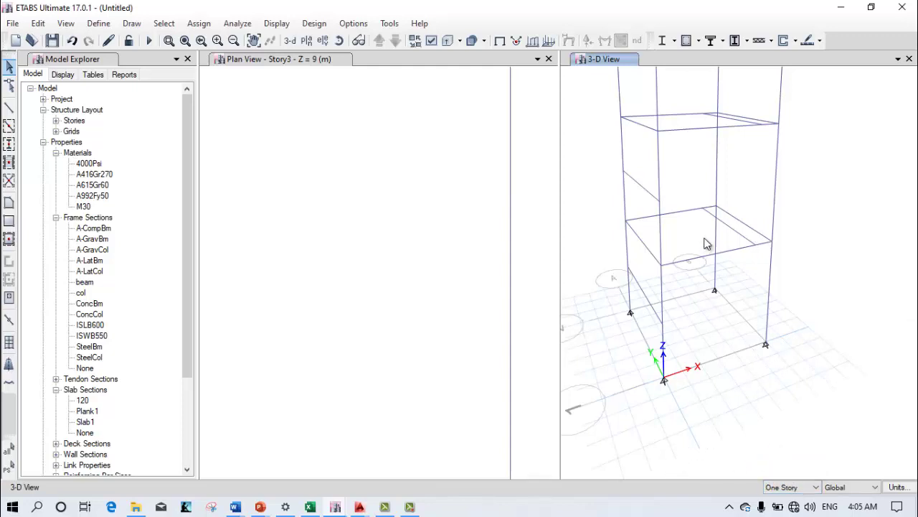
left_click(737, 222)
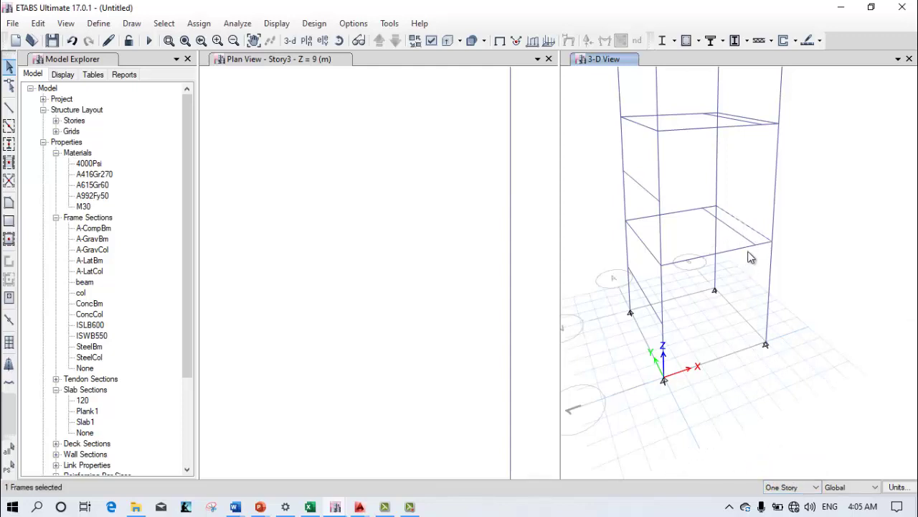
key("ctrl+c")
key("ctrl+v")
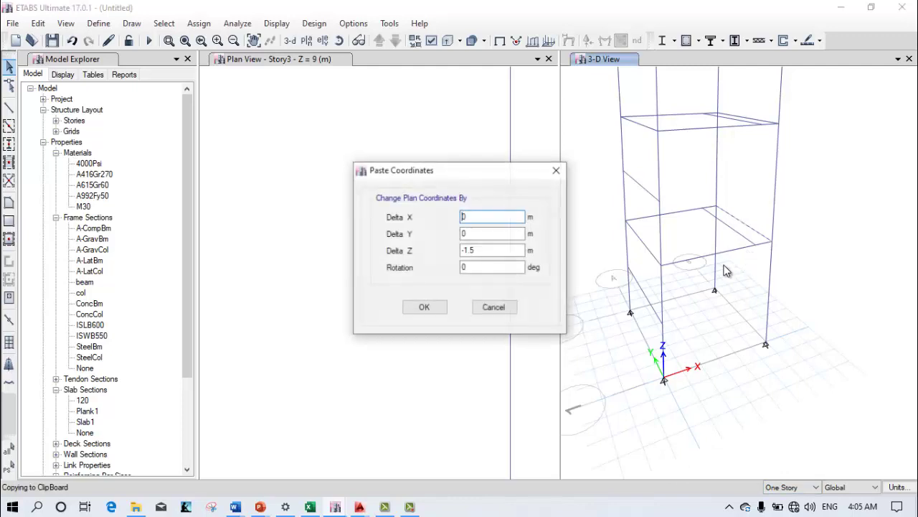
double_click(492, 250)
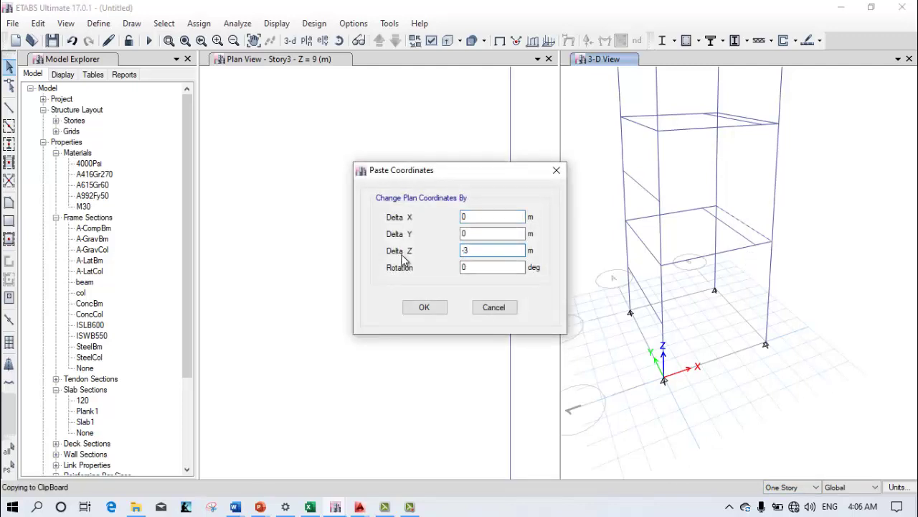
left_click(424, 307)
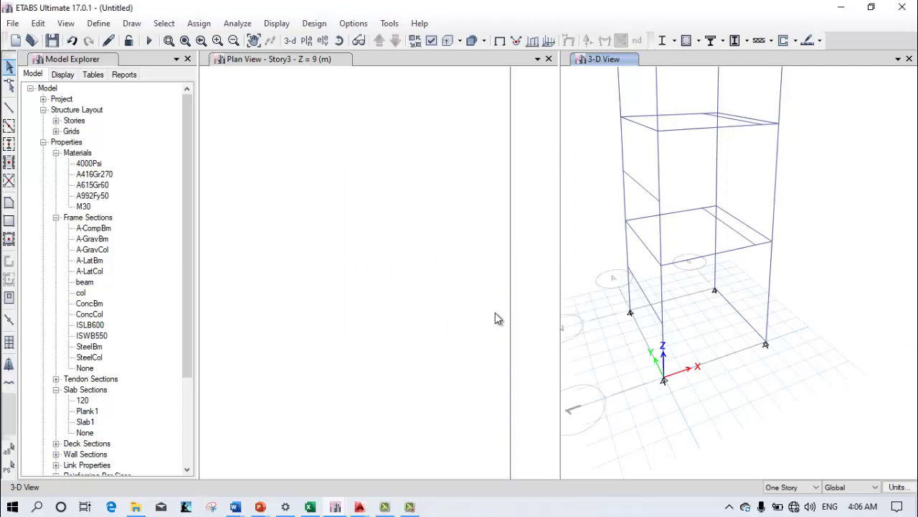
left_click(750, 326)
left_click(763, 409)
left_click(749, 327)
left_click(775, 401)
left_click(800, 486)
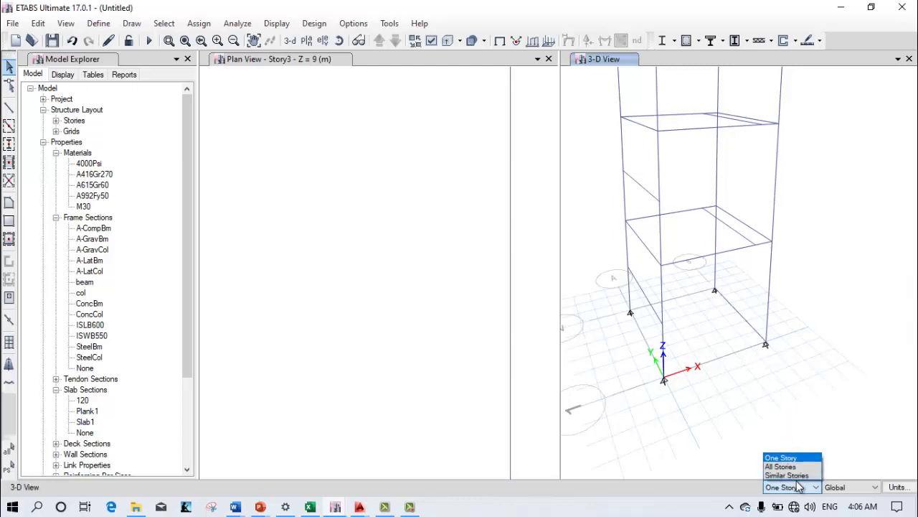
left_click(746, 443)
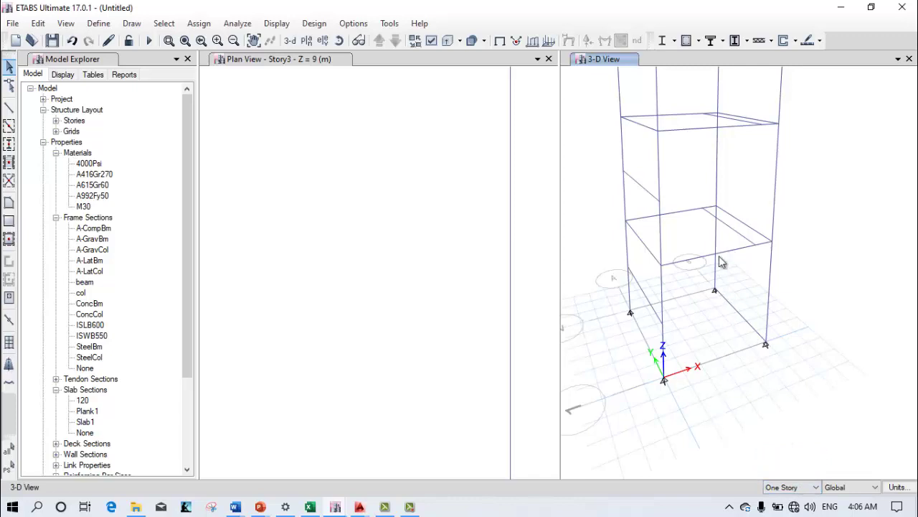
Divide the base-level beam along grid line B into 2 frame objects
left_click(743, 319)
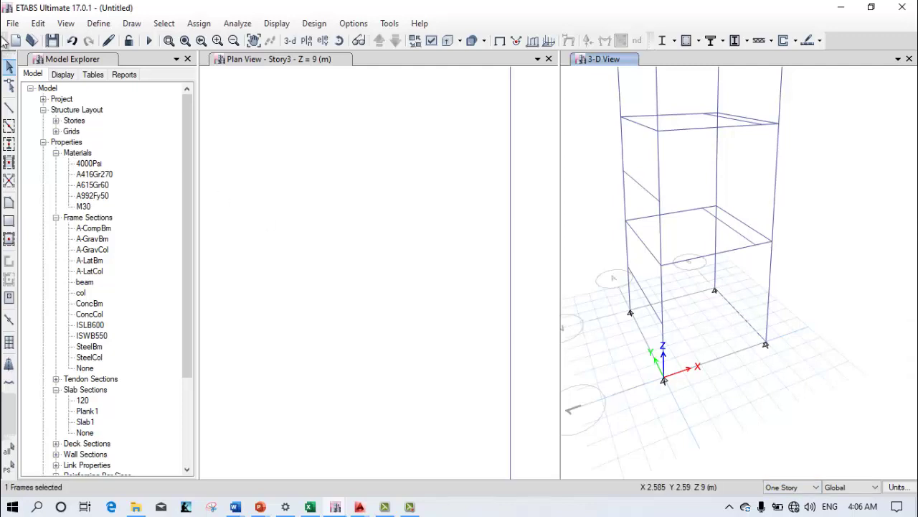
left_click(38, 23)
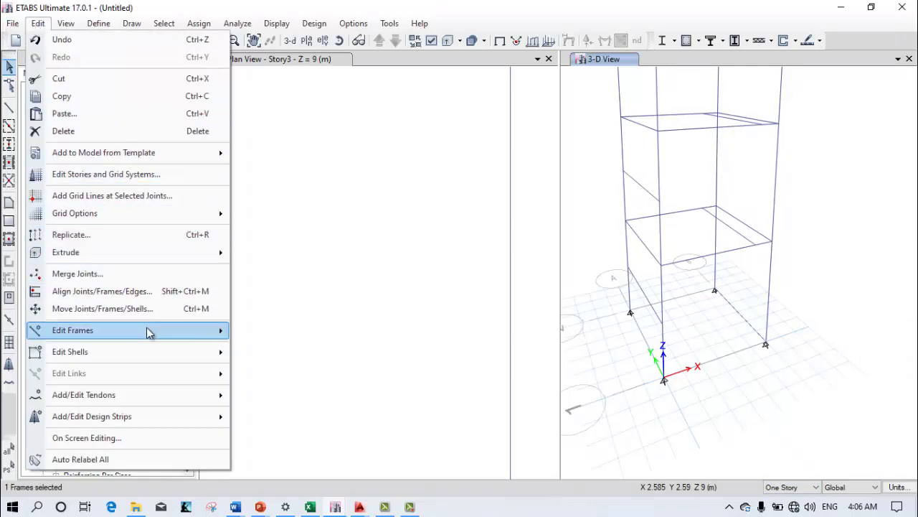
mouse_move(147, 332)
left_click(267, 332)
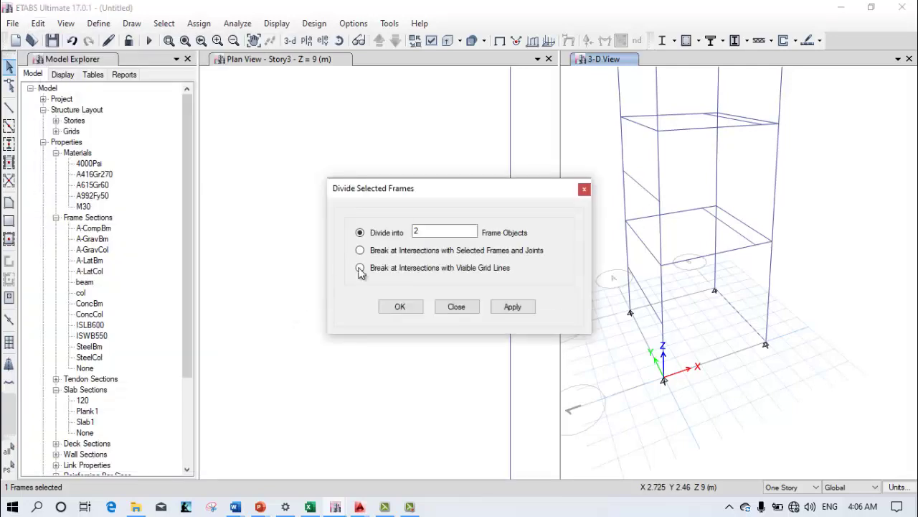
left_click(424, 231)
left_click(528, 310)
left_click(410, 307)
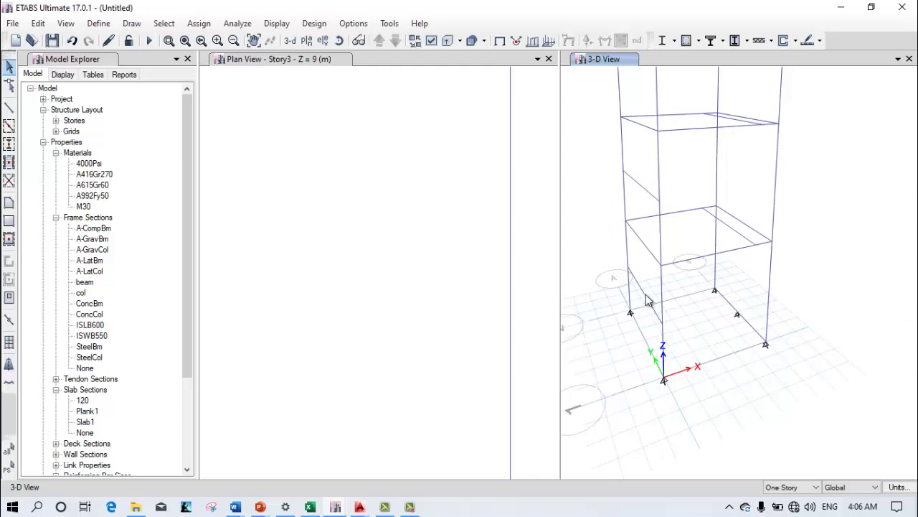
Set the scope to All Stories and divide the mid-height beams along grid line A into 2 frame objects each
left_click(644, 330)
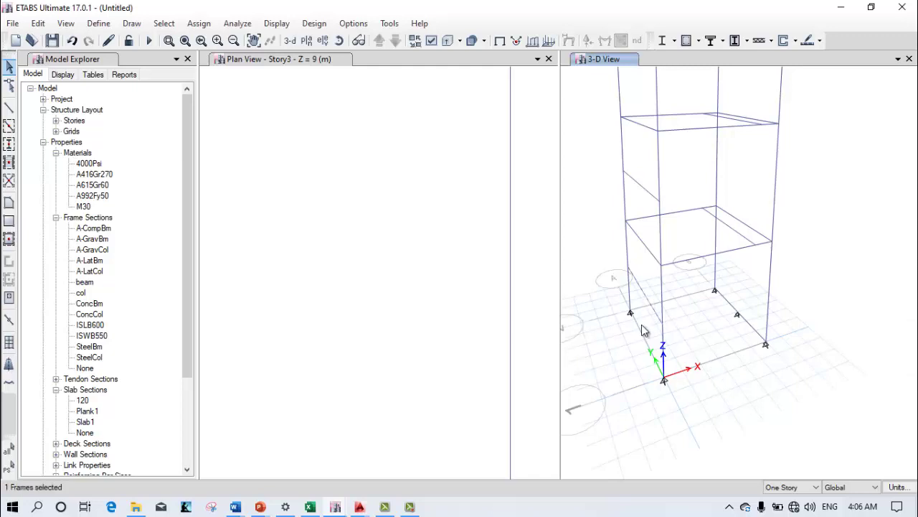
left_click(816, 487)
left_click(803, 466)
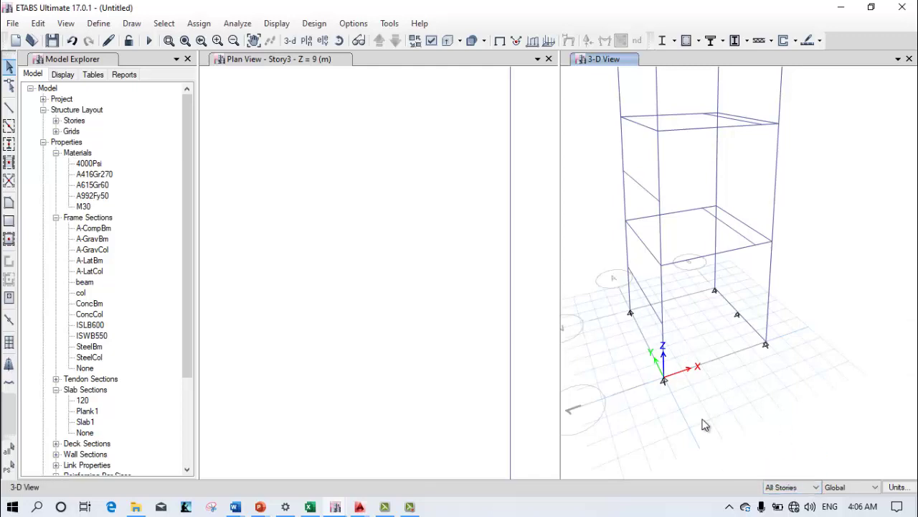
left_click(643, 290)
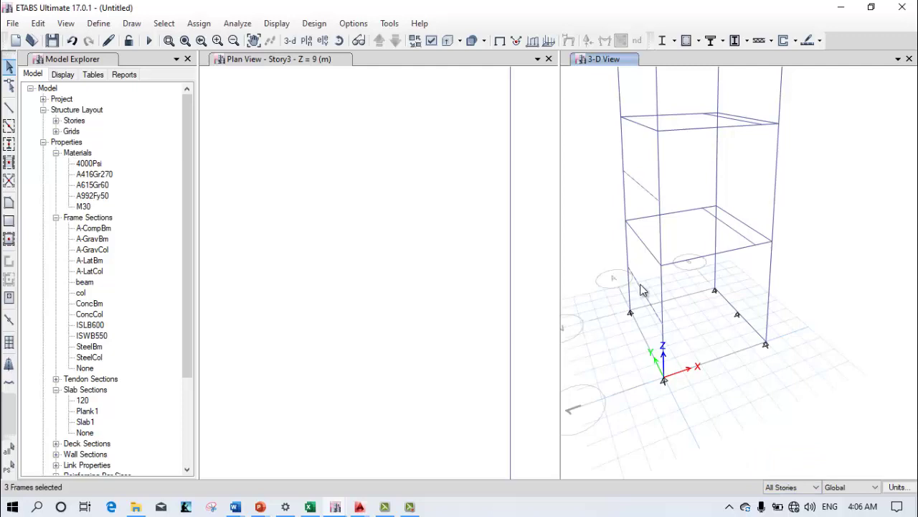
left_click(38, 23)
mouse_move(143, 330)
left_click(268, 332)
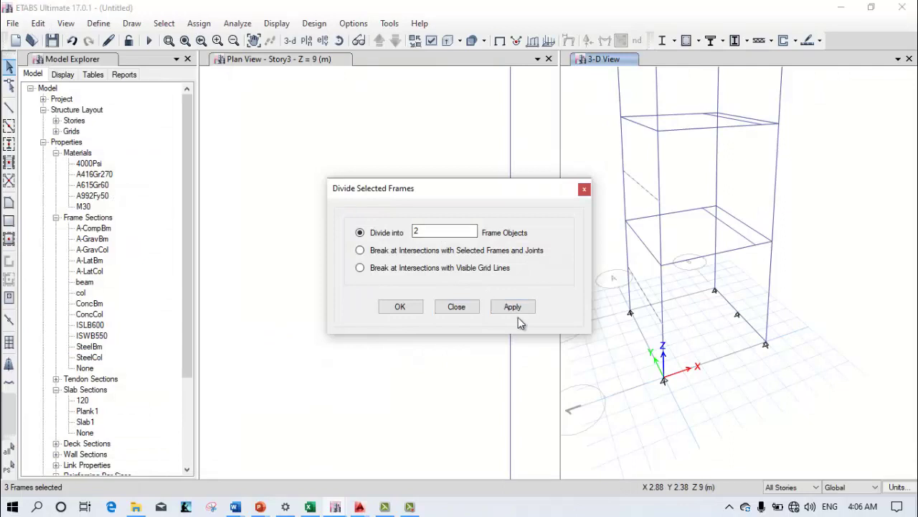
left_click(515, 308)
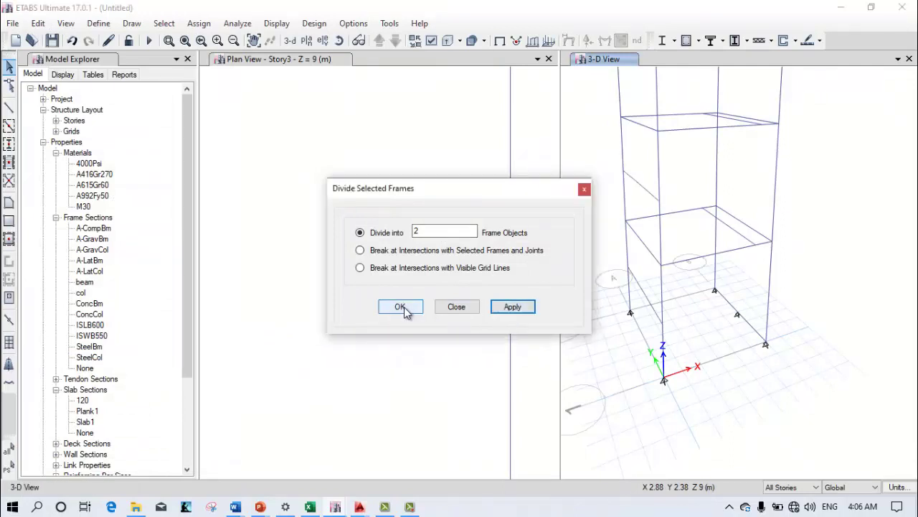
left_click(403, 307)
left_click_drag(646, 286, 636, 316)
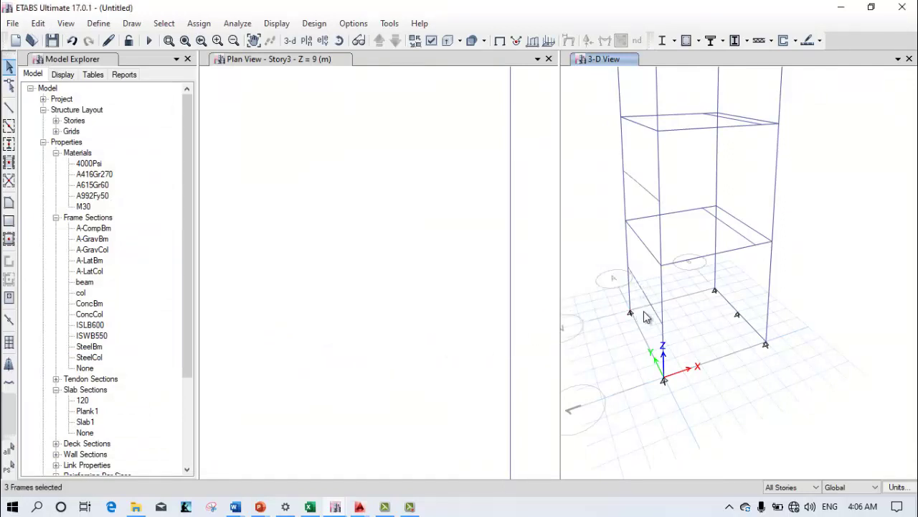
left_click(633, 348)
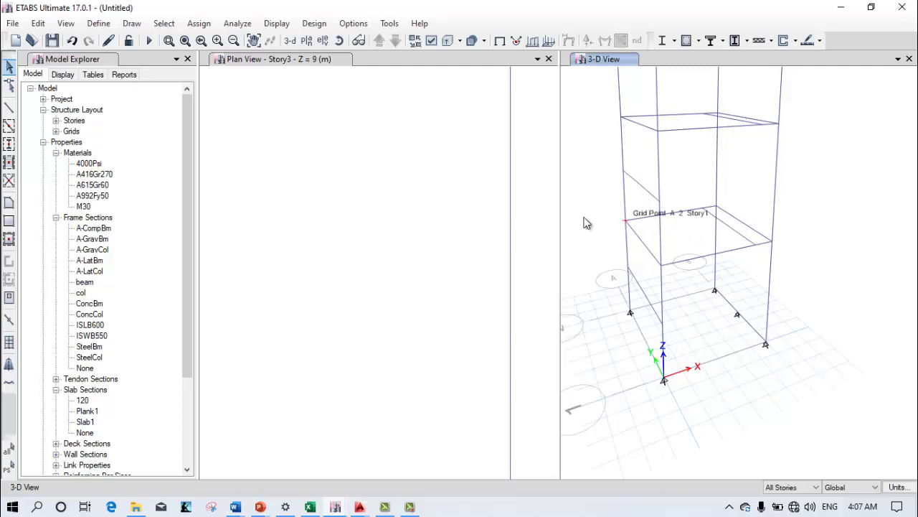
Draw a slab with property 120 on all stories, filling the strip between the 0.5 m offset beam and grid line B
left_click(9, 204)
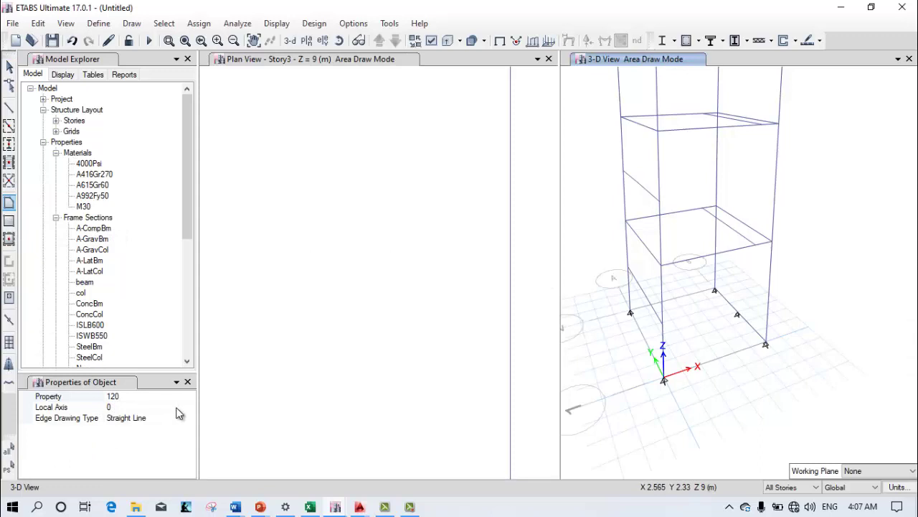
scroll(716, 180, "up", 3)
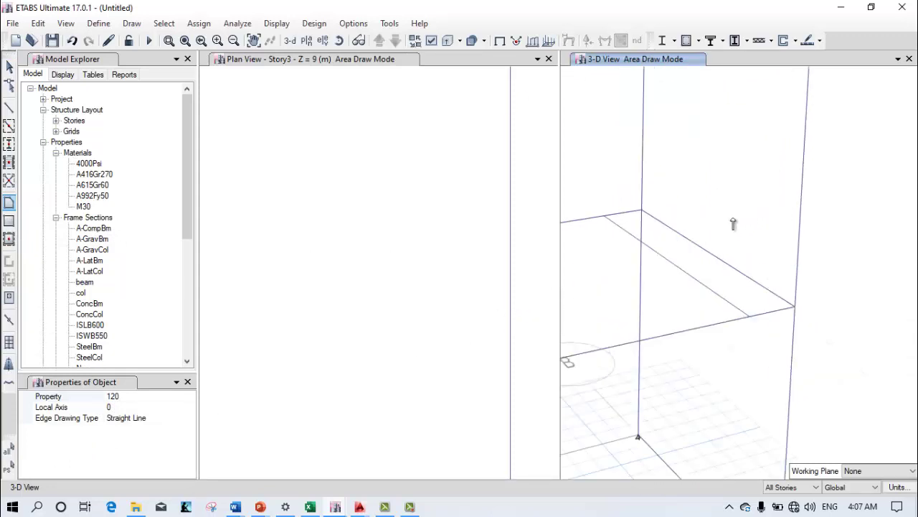
left_click(604, 216)
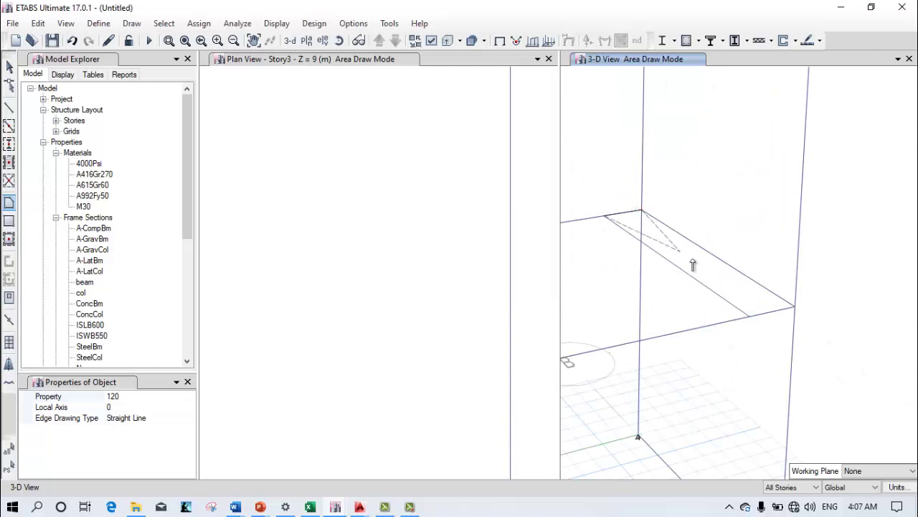
left_click(795, 307)
left_click(751, 317)
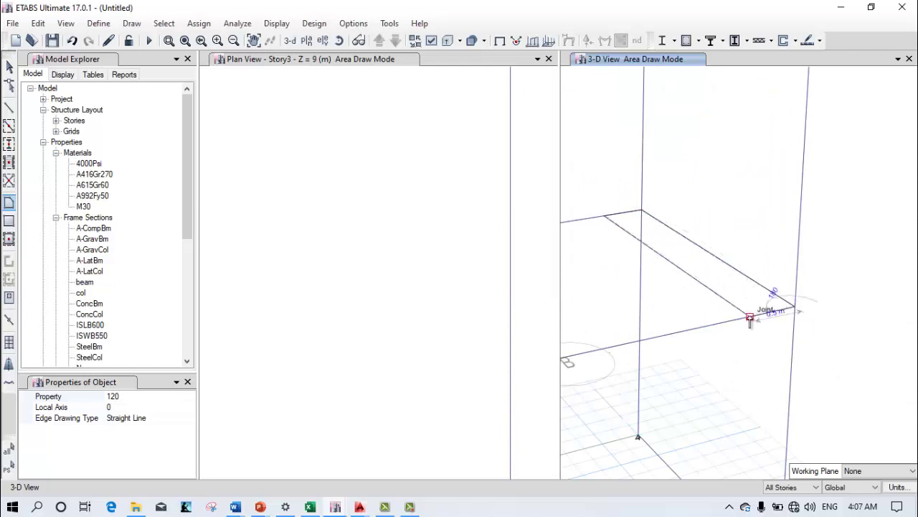
left_click(604, 218)
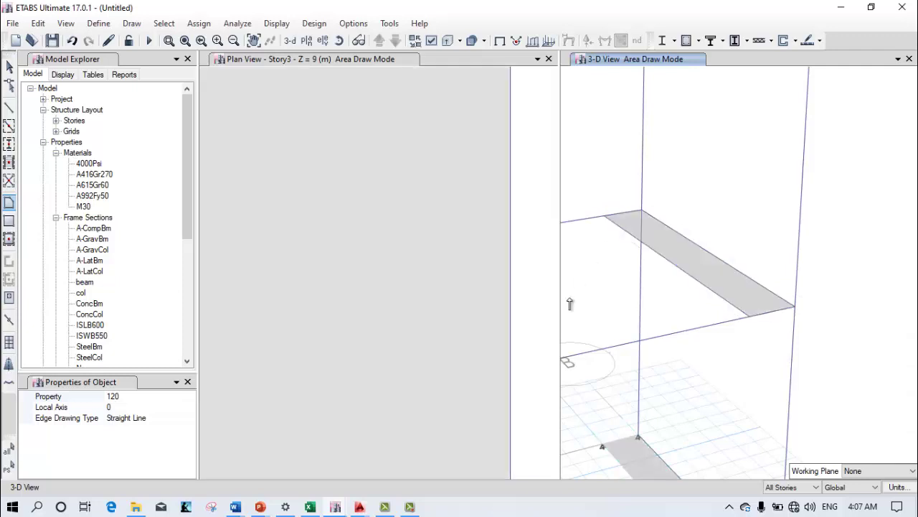
scroll(580, 304, "down", 6)
scroll(714, 285, "up", 5)
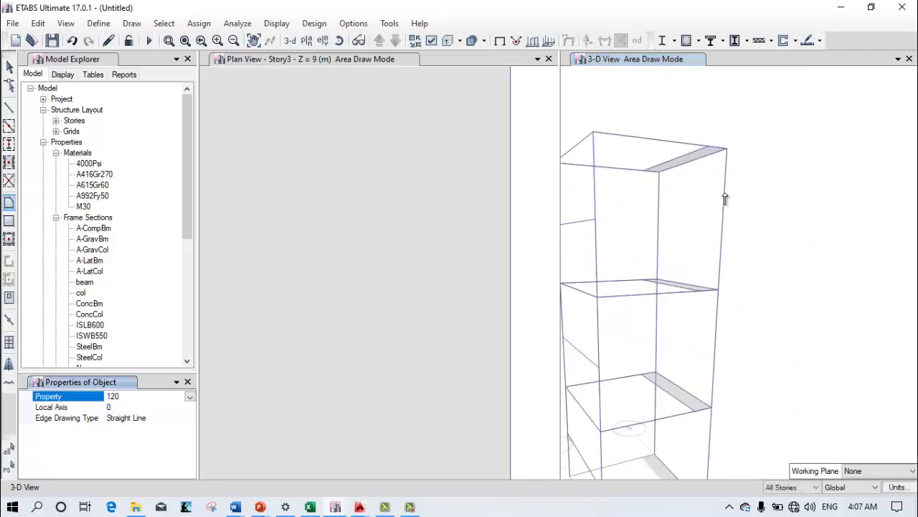
key("Escape")
mouse_move(676, 371)
middle_mouse_down()
mouse_move(739, 343)
mouse_move(746, 323)
middle_mouse_up()
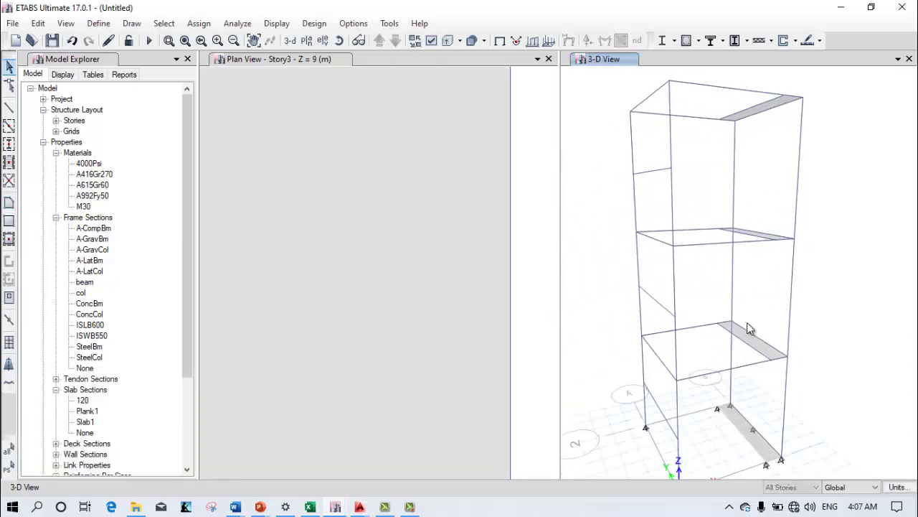
Divide the slab strips along grid line B on all stories into two areas each, split midway along their length
scroll(744, 327, "down", 4)
scroll(736, 345, "up", 4)
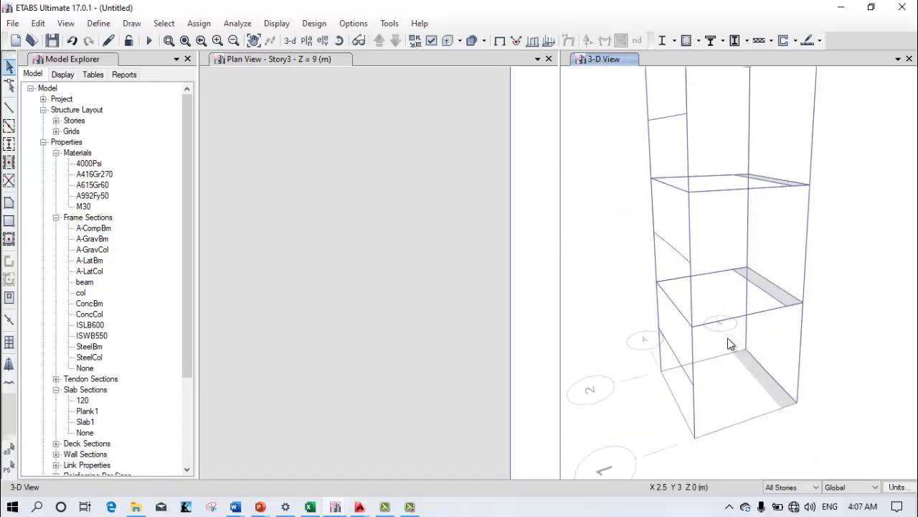
left_click(753, 368)
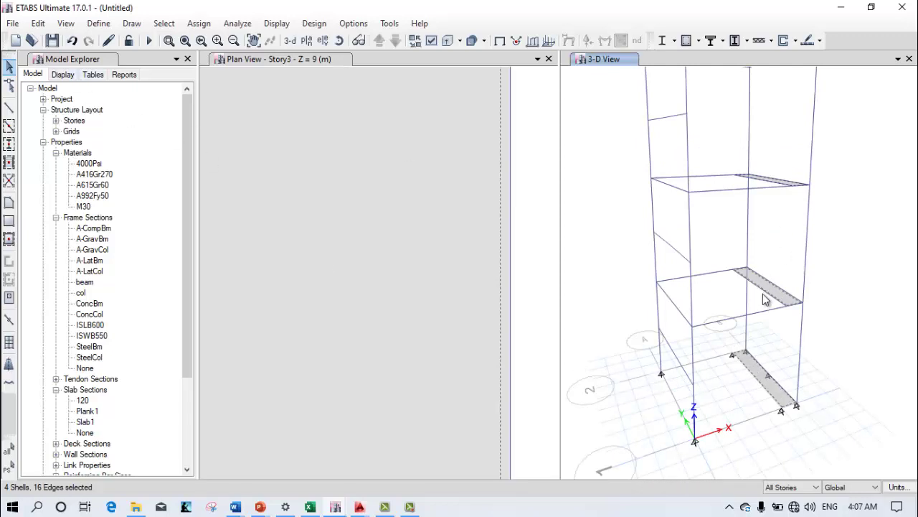
key("ctrl+q")
left_click(750, 373)
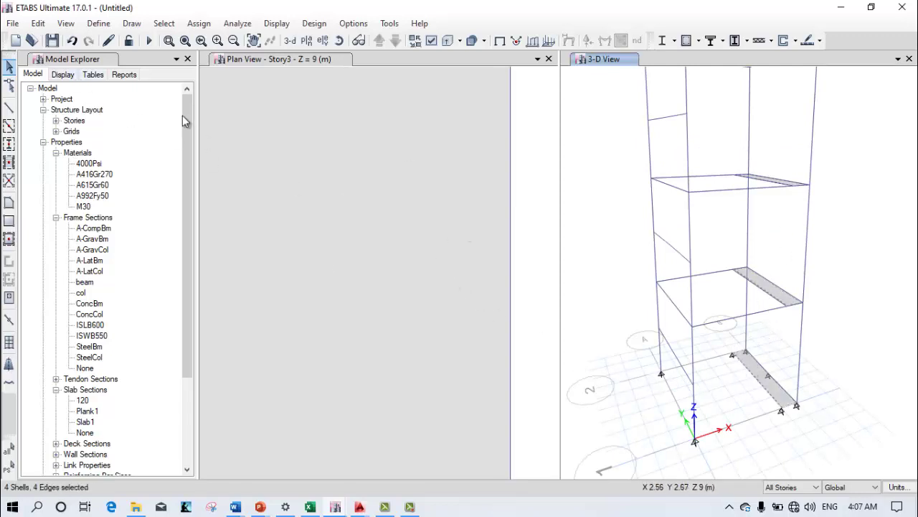
left_click(38, 23)
mouse_move(139, 351)
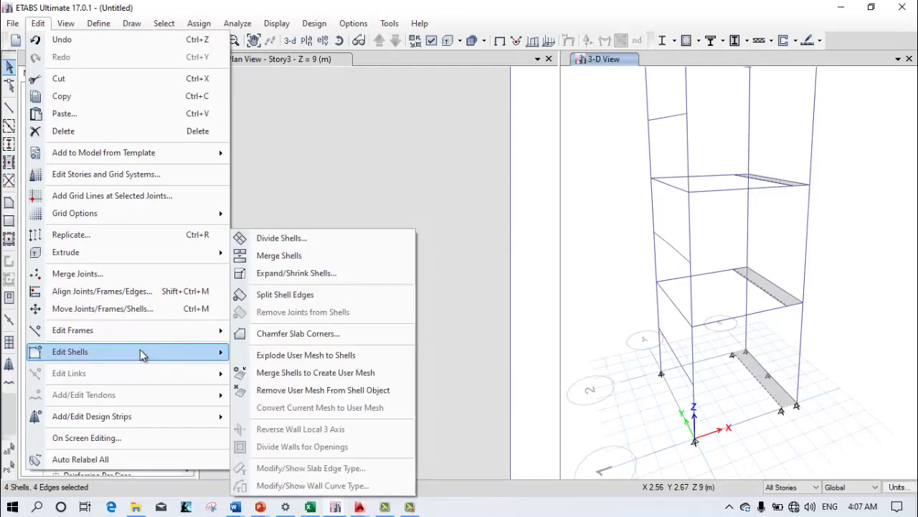
left_click(302, 239)
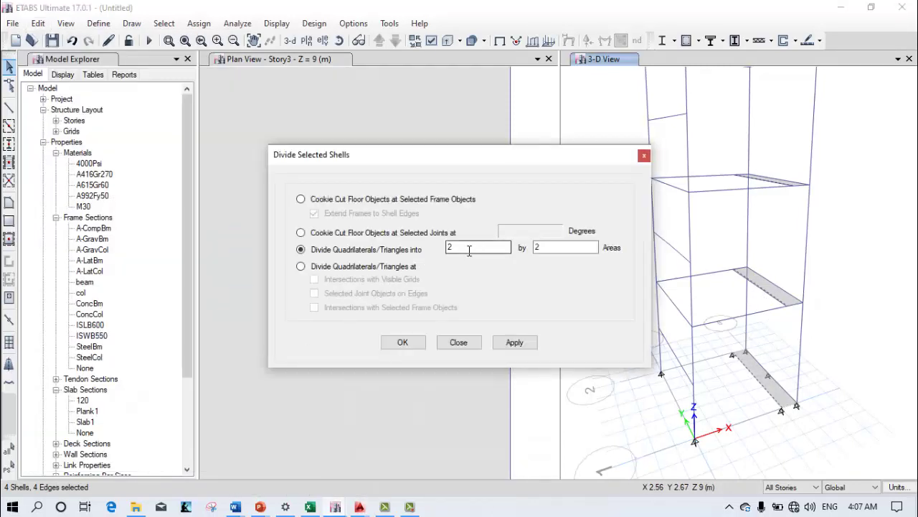
left_click_drag(469, 249, 432, 254)
left_click(514, 342)
left_click(404, 342)
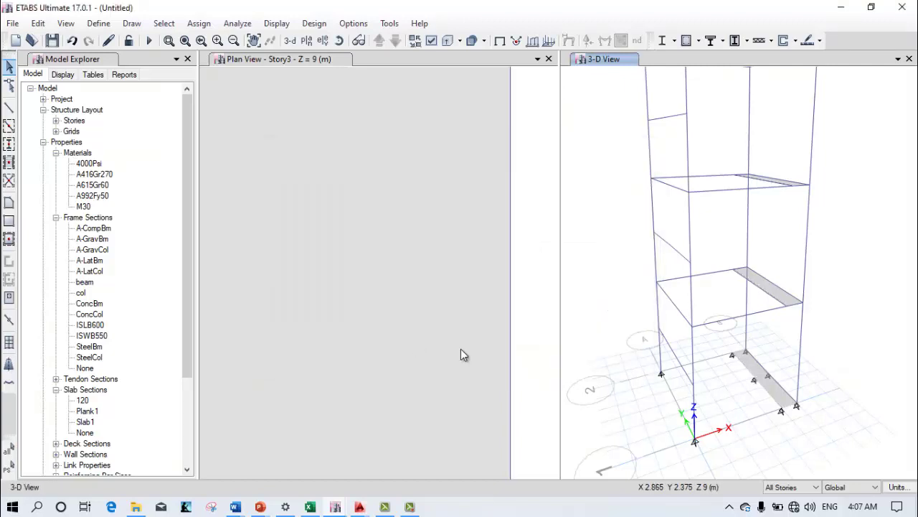
left_click(774, 293)
left_click(775, 301)
left_click(762, 307)
left_click(764, 388)
left_click(784, 399)
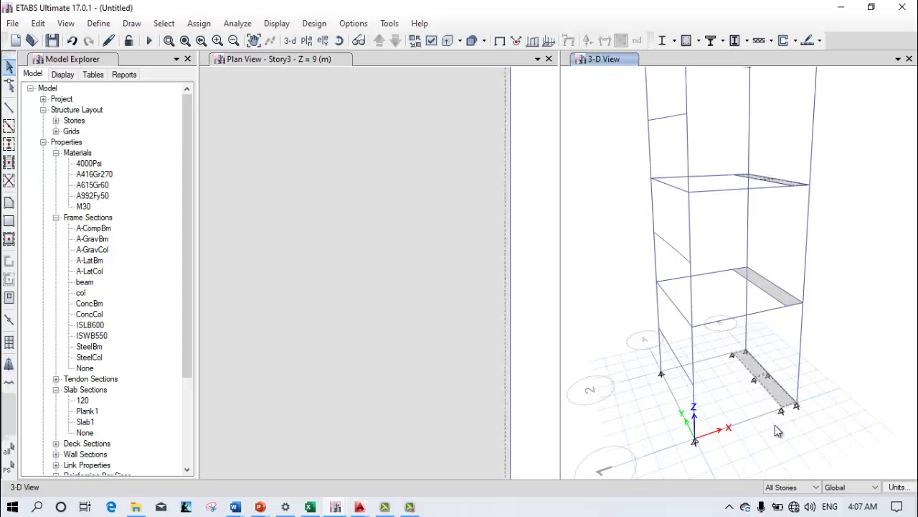
left_click(776, 400)
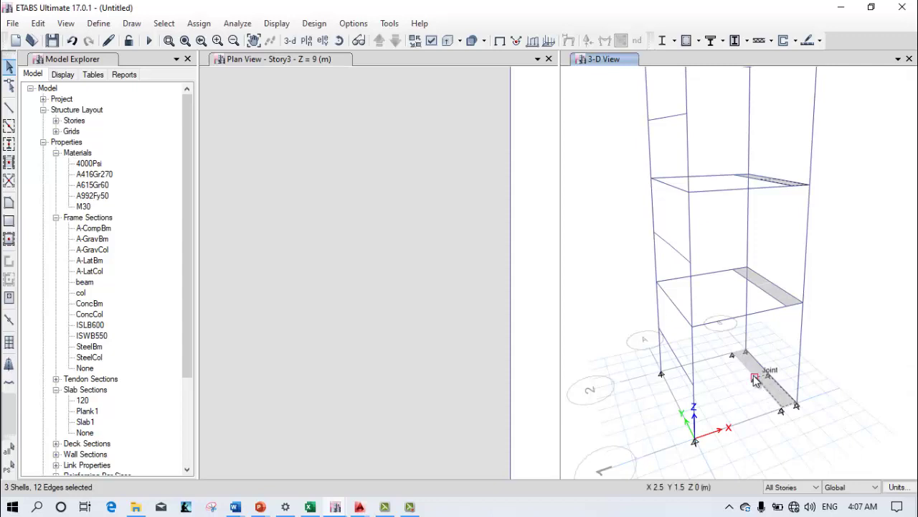
Limit edits to One Story and delete both base-level slab pieces beside grid line B
left_click(792, 488)
left_click(783, 468)
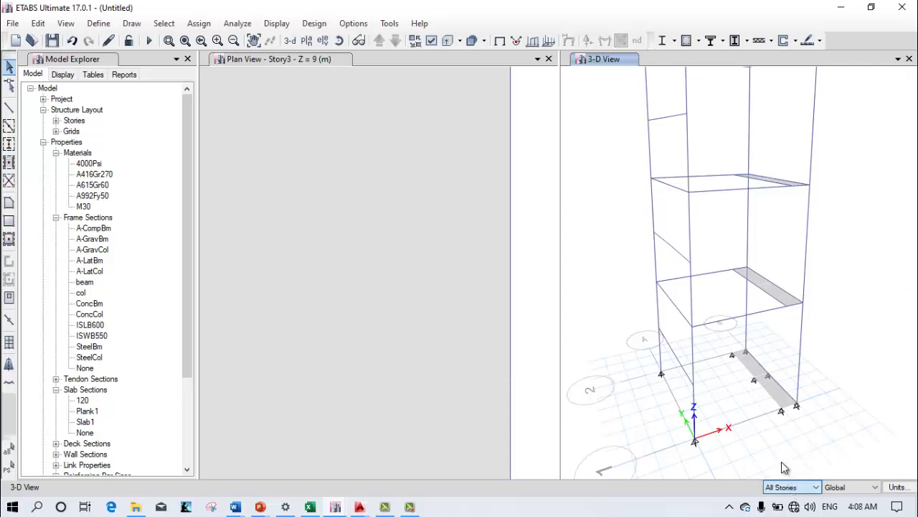
left_click(792, 488)
left_click(786, 462)
left_click(794, 486)
left_click(789, 464)
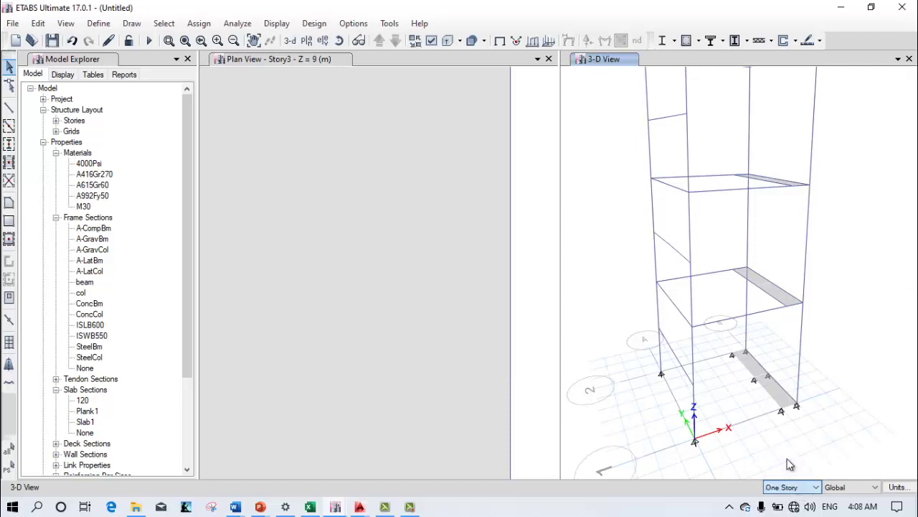
left_click(779, 394)
left_click(780, 395)
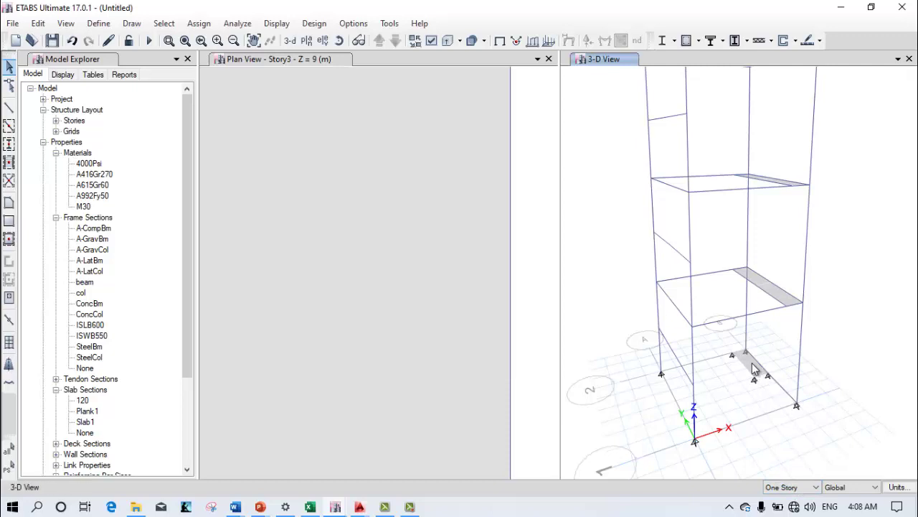
left_click(756, 372)
key("Delete")
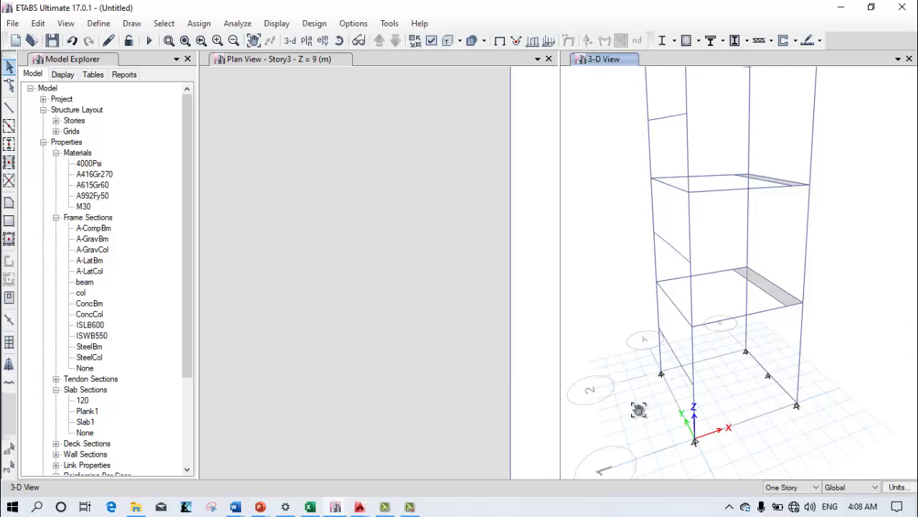
Draw a sloped slab with property 120 from the grid 1 half of the base beam on line B to the lowest mid-height beam on line A
middle_click_drag(638, 409, 619, 361)
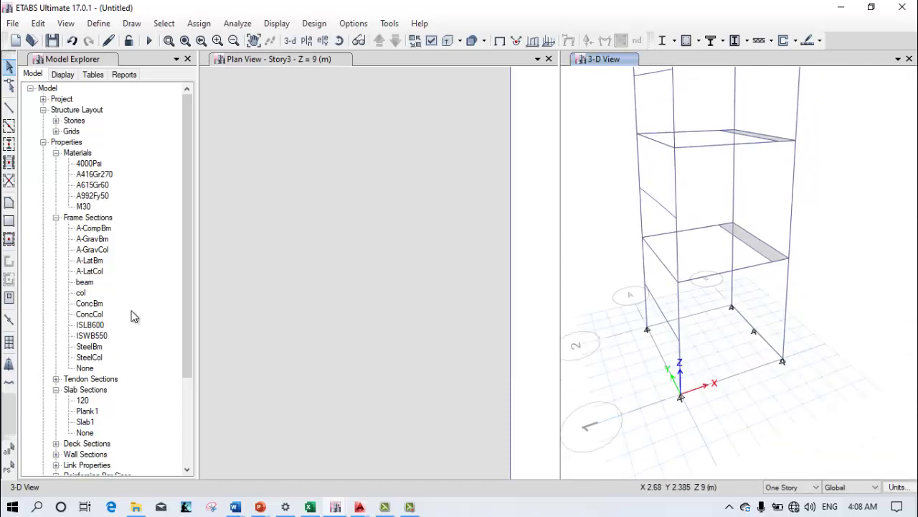
left_click(8, 204)
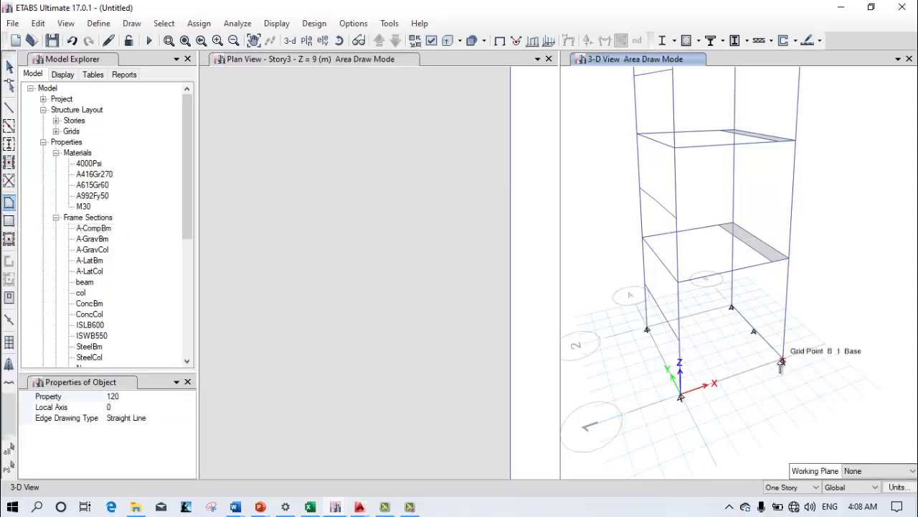
scroll(782, 364, "up", 4)
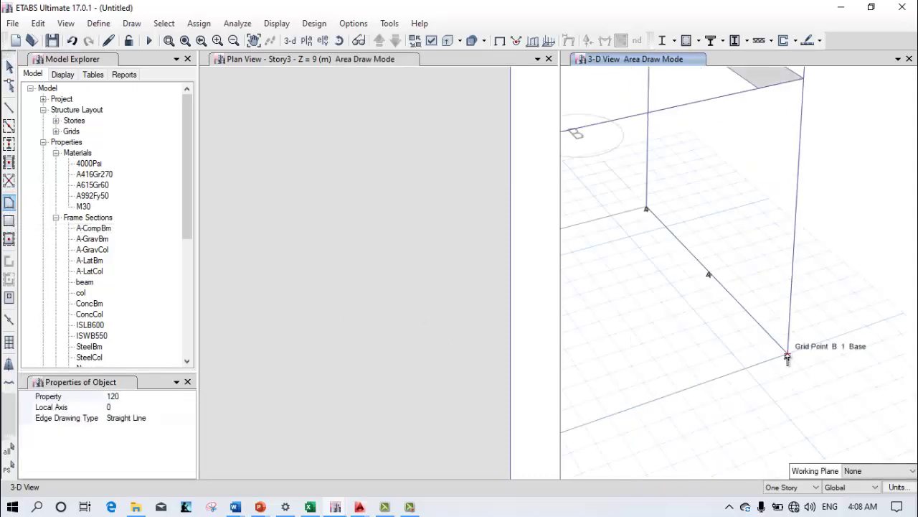
scroll(674, 354, "down", 5)
scroll(650, 348, "up", 6)
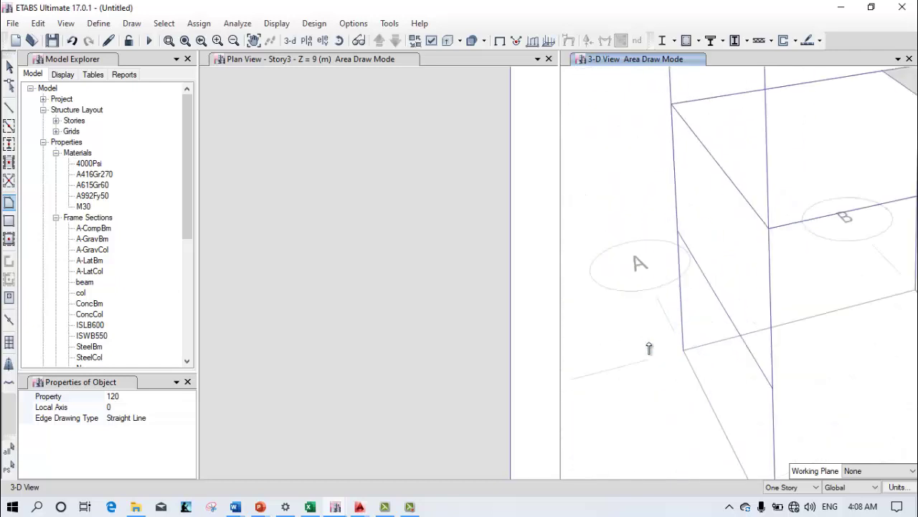
left_click(683, 353)
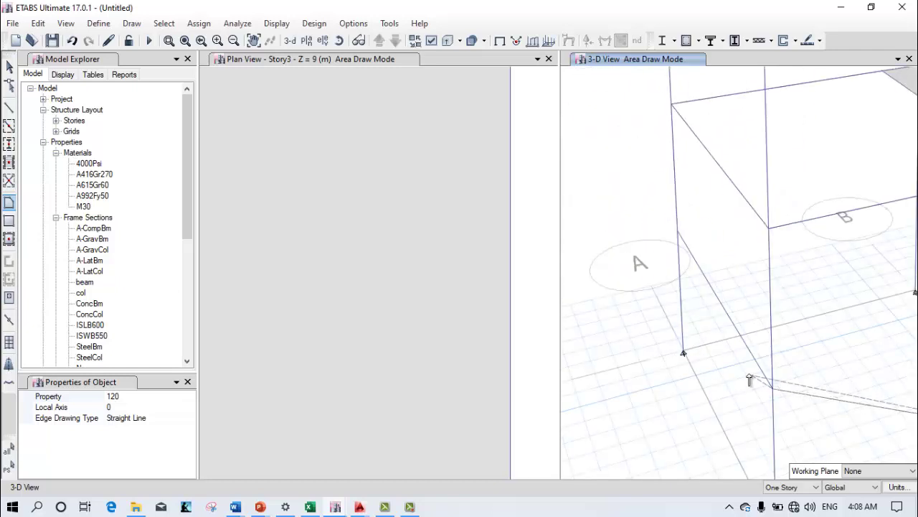
left_click(718, 302)
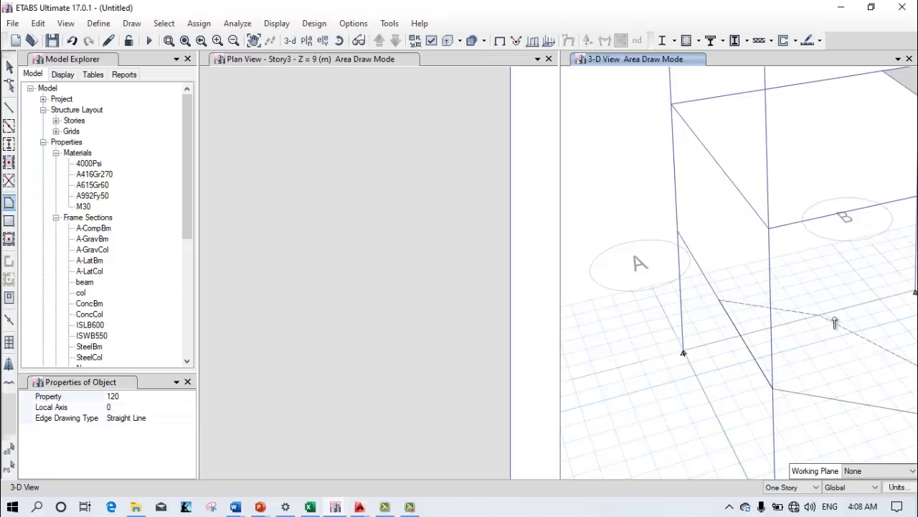
scroll(656, 307, "down", 5)
scroll(687, 330, "up", 3)
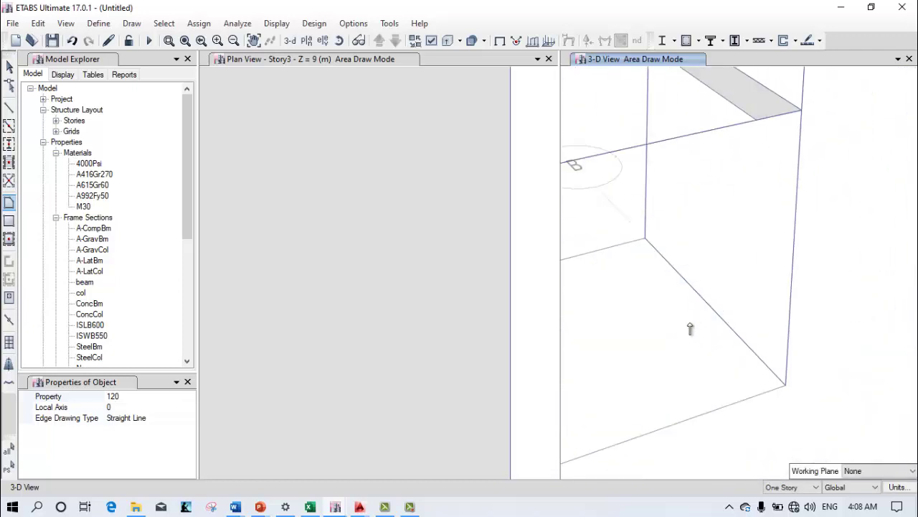
double_click(786, 387)
scroll(742, 407, "down", 5)
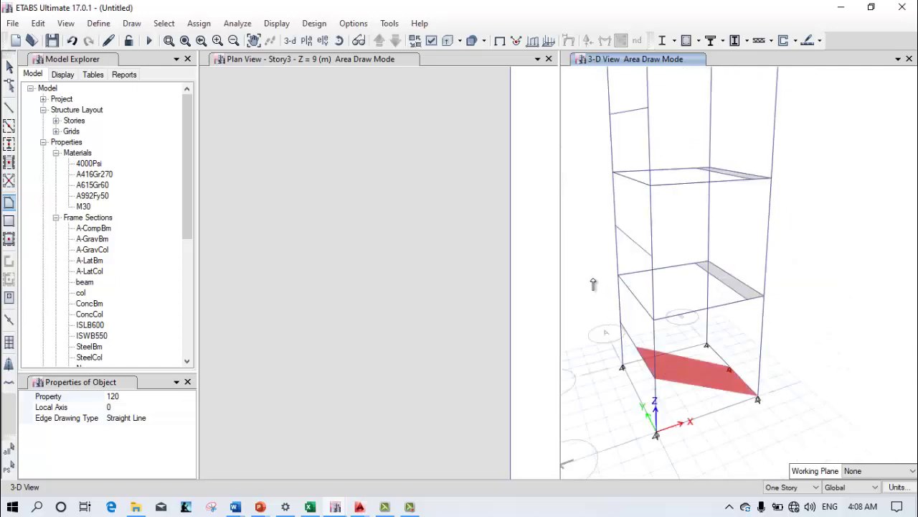
key("Escape")
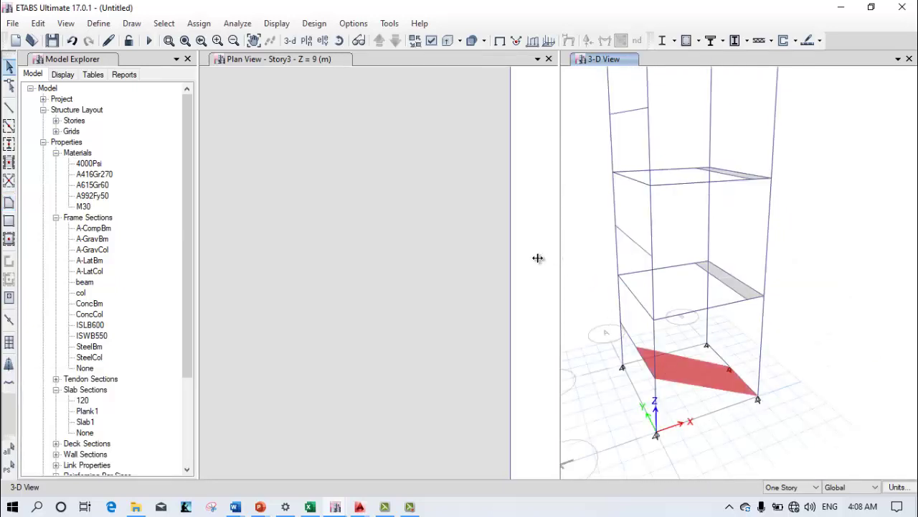
Widen the 3-D view and remove the sloped slab from the lowest story
left_click_drag(539, 258, 314, 270)
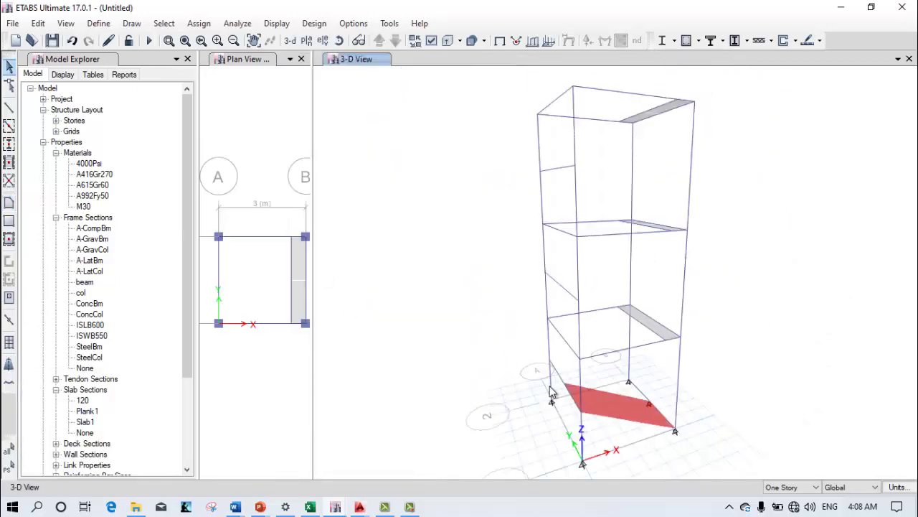
scroll(551, 393, "up", 5)
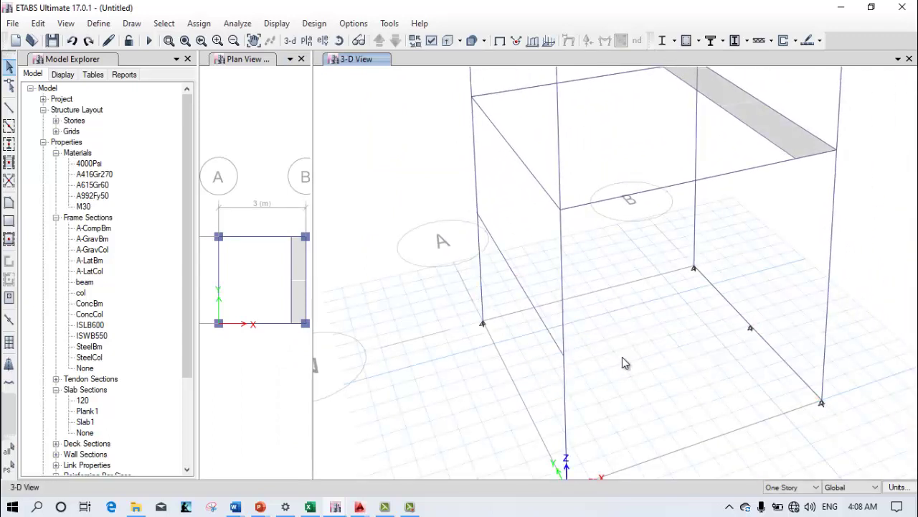
scroll(622, 362, "down", 2)
scroll(597, 344, "up", 2)
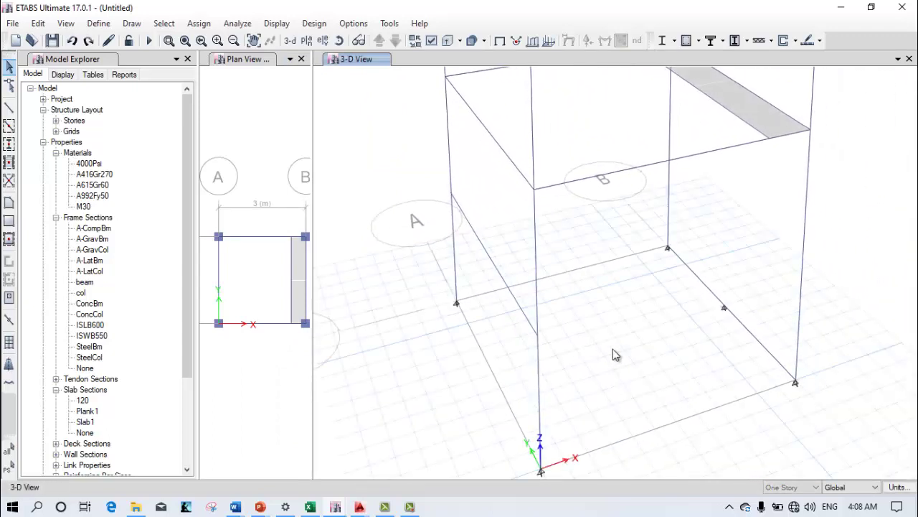
left_click(781, 487)
left_click(781, 467)
left_click(781, 487)
left_click(778, 462)
scroll(708, 167, "down", 5)
middle_click_drag(707, 166, 673, 300, "shift")
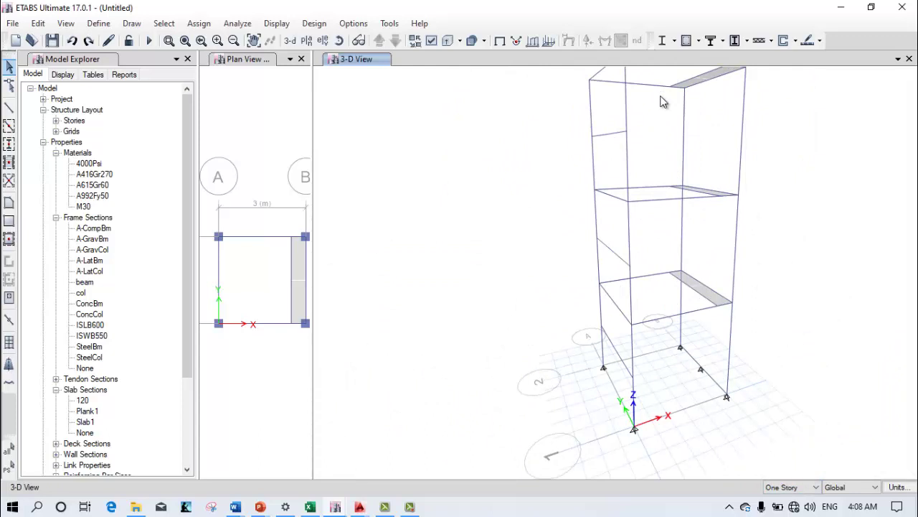
Redraw the lowest sloped slab with property 120, joining the grid 1 half of line B's base beam to that half of line A's first mid-height beam
middle_click_drag(697, 375, 660, 243)
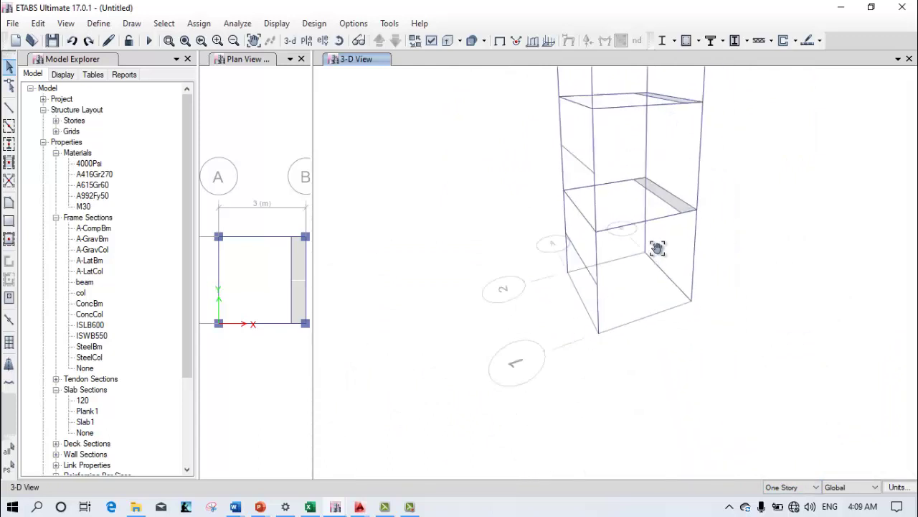
left_click(9, 202)
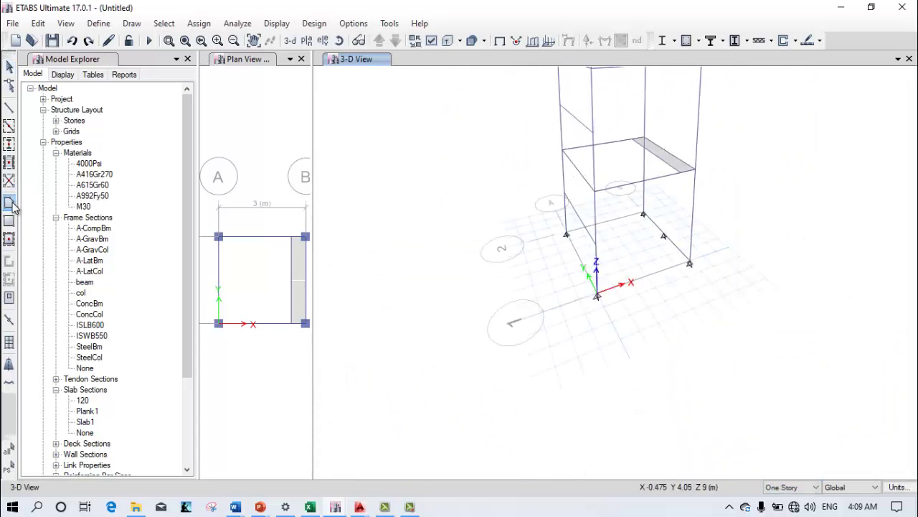
scroll(656, 313, "up", 3)
middle_click_drag(663, 302, 682, 374)
scroll(681, 373, "down", 3)
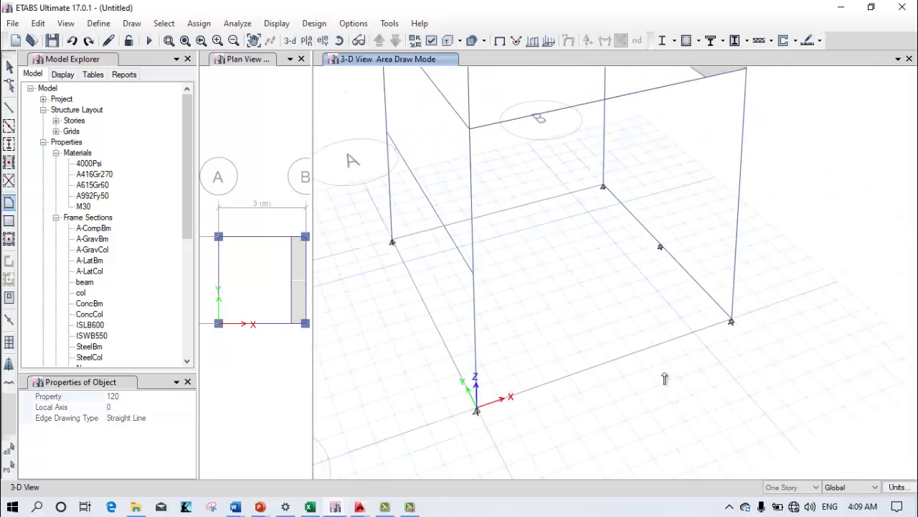
scroll(681, 377, "up", 2)
scroll(717, 366, "down", 2)
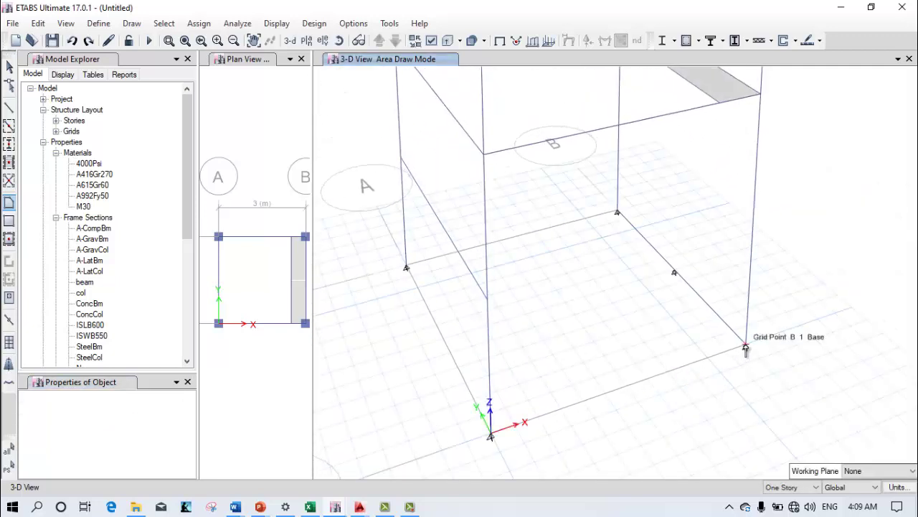
left_click(746, 348)
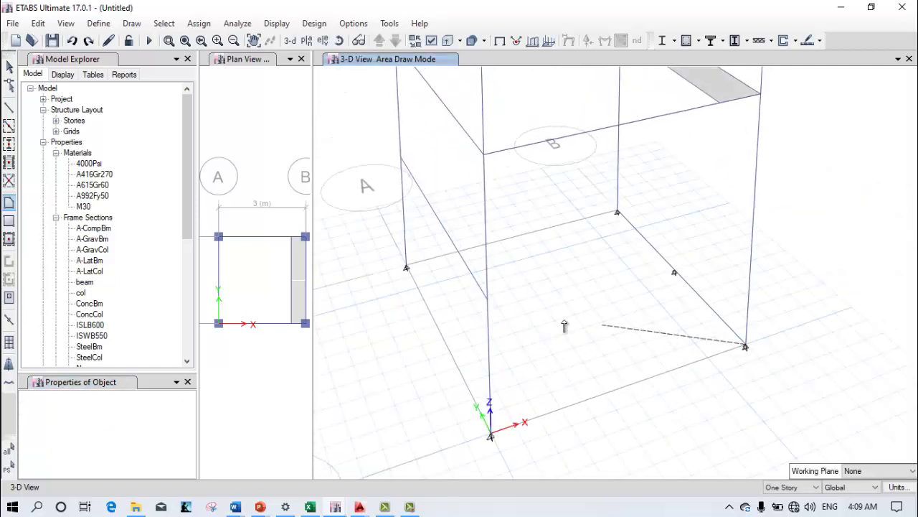
left_click(439, 221)
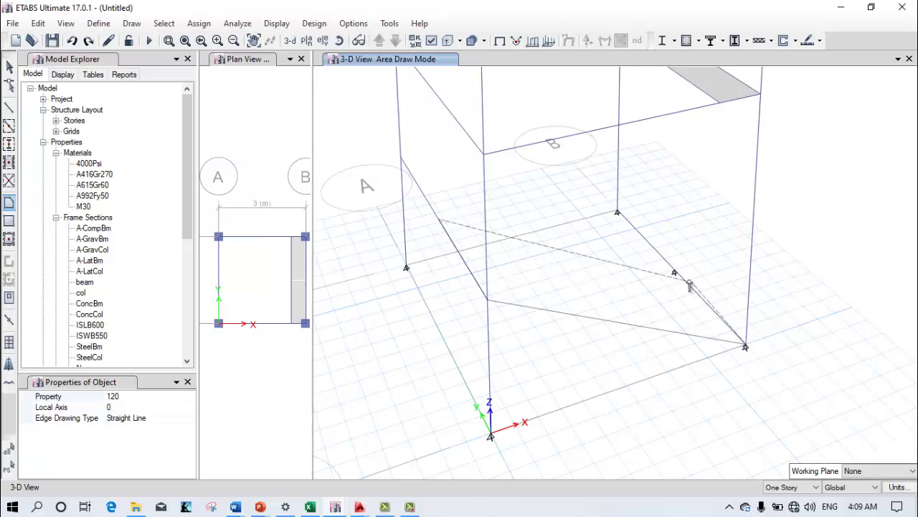
left_click(674, 272)
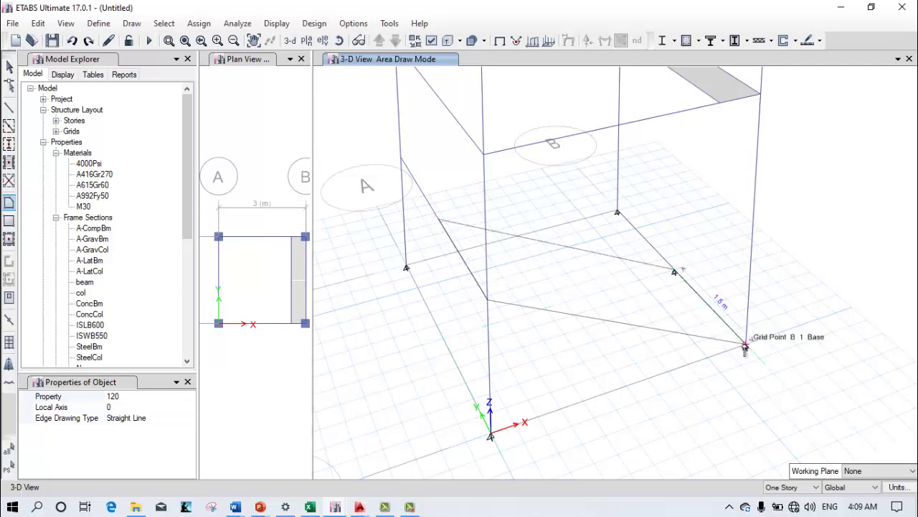
left_click(744, 347)
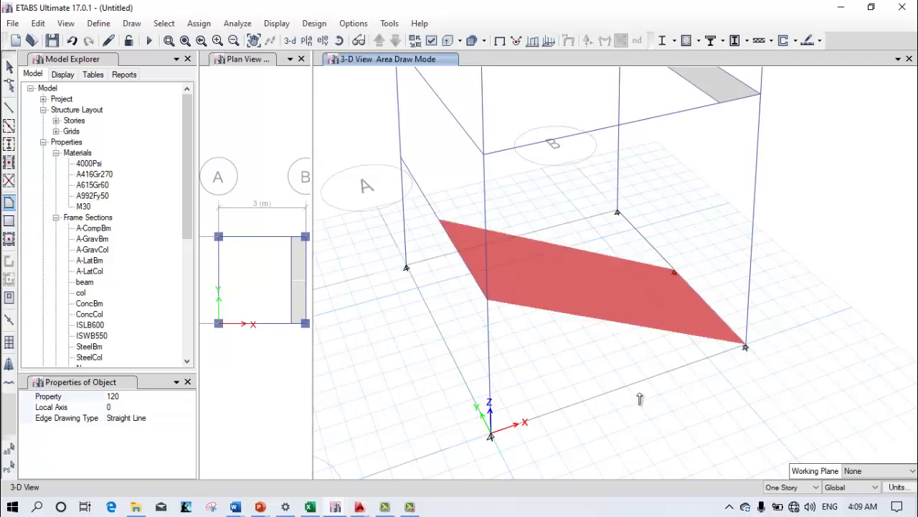
Draw a sloped slab from the grid 2 half of the lowest mid-height beam up to the grid 2 half of the first-story landing
left_click(438, 221)
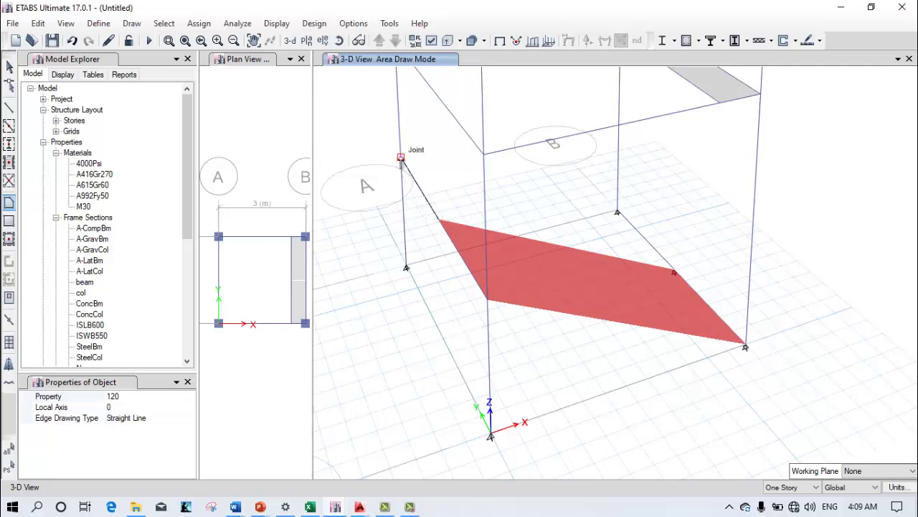
left_click(400, 157)
middle_click_drag(481, 135, 439, 271)
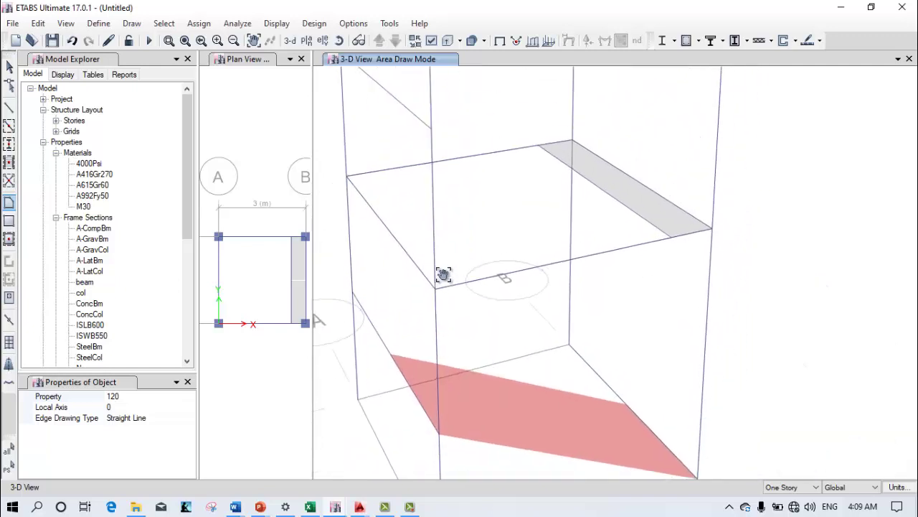
left_click(540, 146)
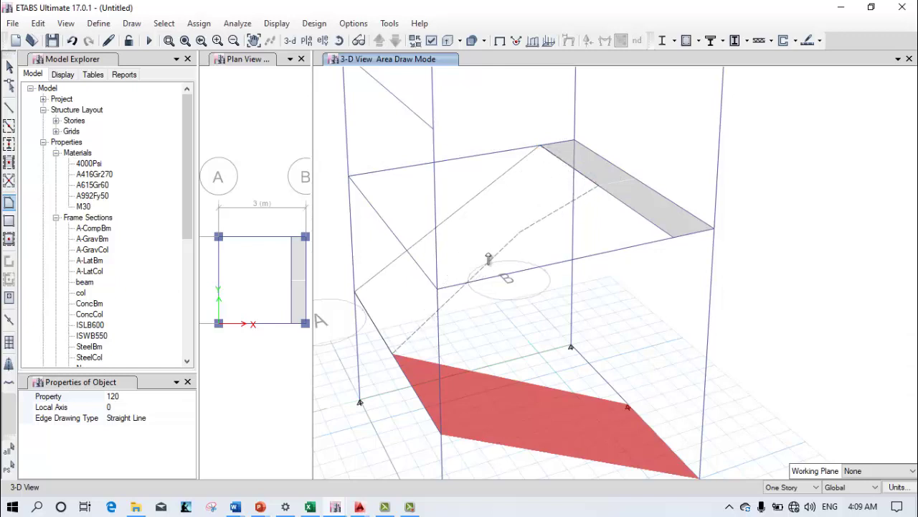
double_click(357, 380)
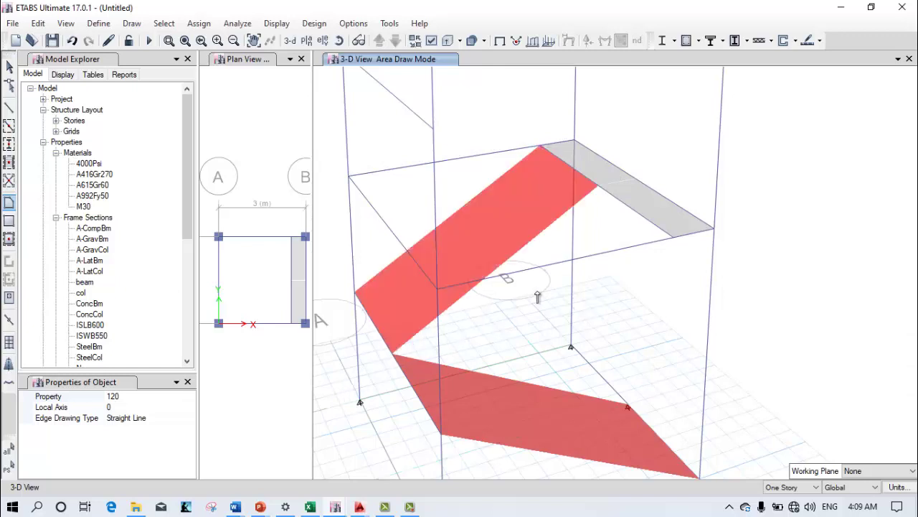
Draw a sloped slab from the grid 1 half of the first-story landing edge up to the second story's mid-height beam on line A
left_click(599, 188)
left_click(671, 237)
middle_click_drag(435, 127, 515, 239)
left_click(514, 239)
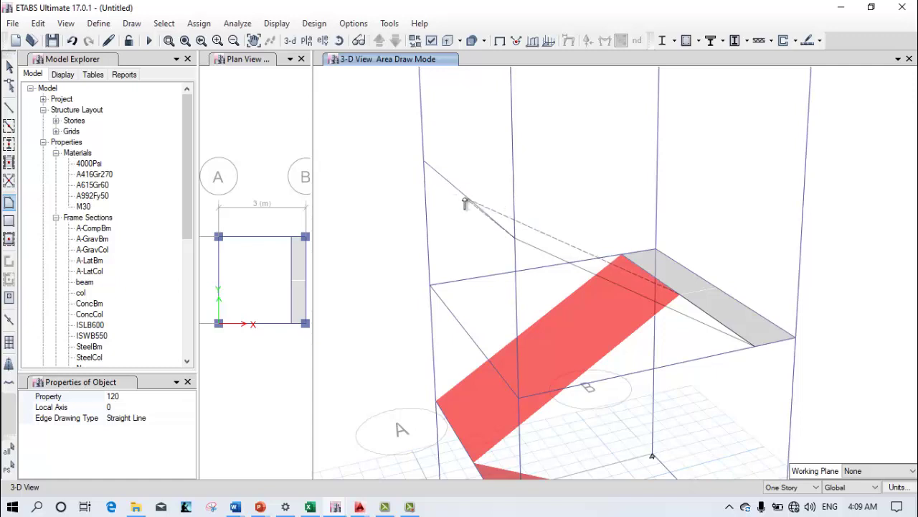
left_click(463, 193)
middle_click_drag(603, 179, 582, 270)
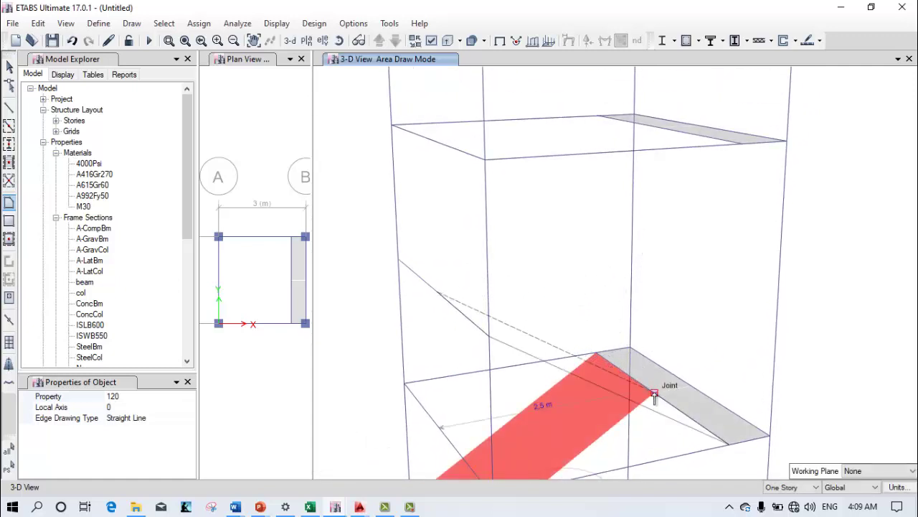
left_click(726, 440)
key("Return")
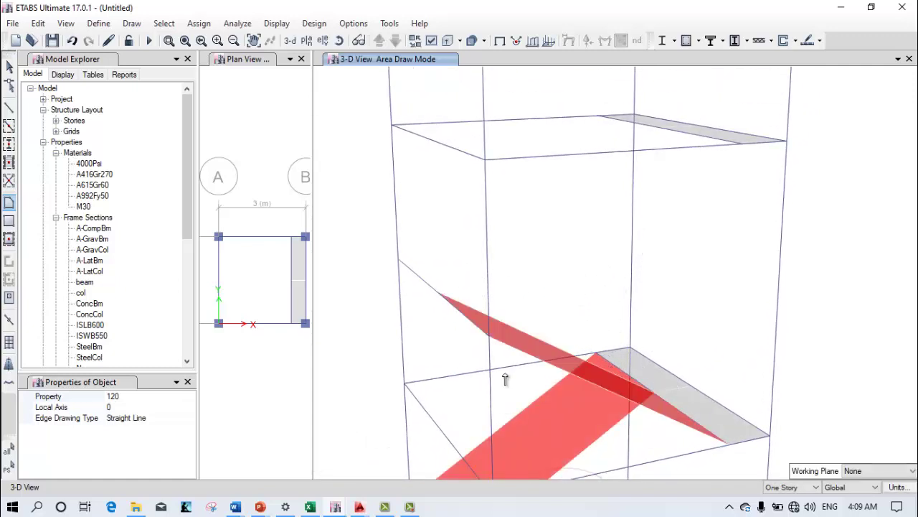
Draw a sloped slab from the grid 2 half of the second story's mid-height beam up to the grid 2 half of the second-story landing
left_click(398, 260)
left_click(597, 116)
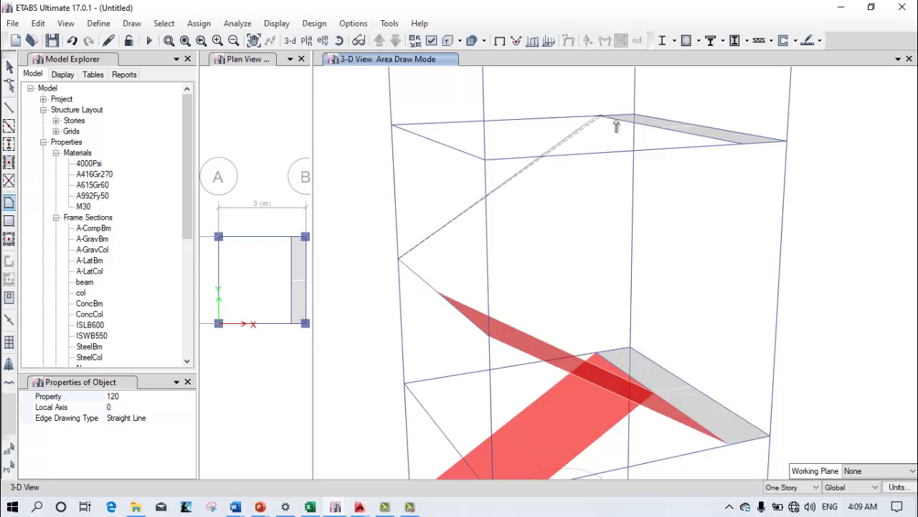
left_click(659, 128)
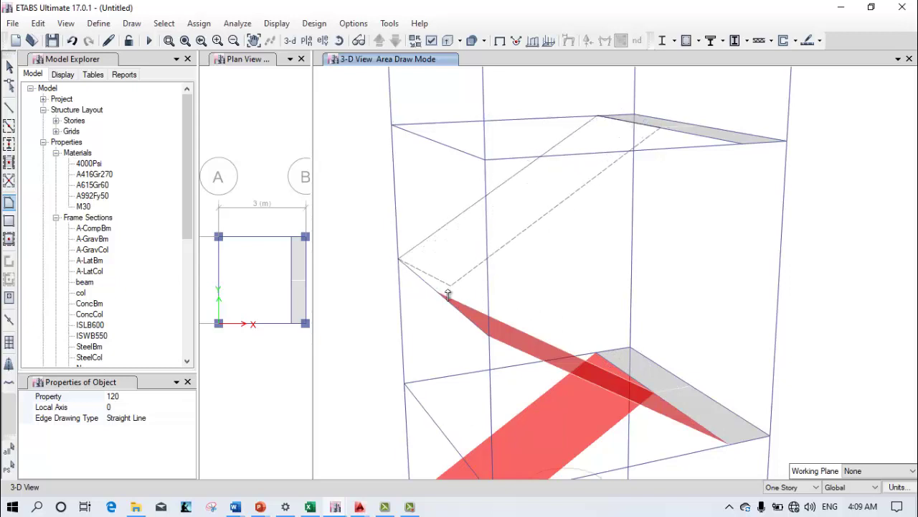
left_click(440, 295)
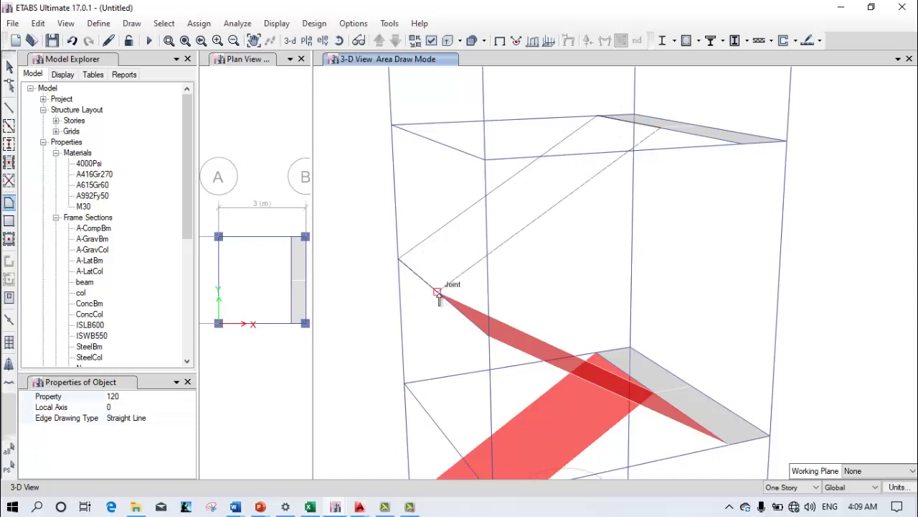
left_click(396, 294)
Draw a sloped slab from the grid 1 half of the second-story landing edge up to the top story's mid-height beam on line A
left_click(660, 129)
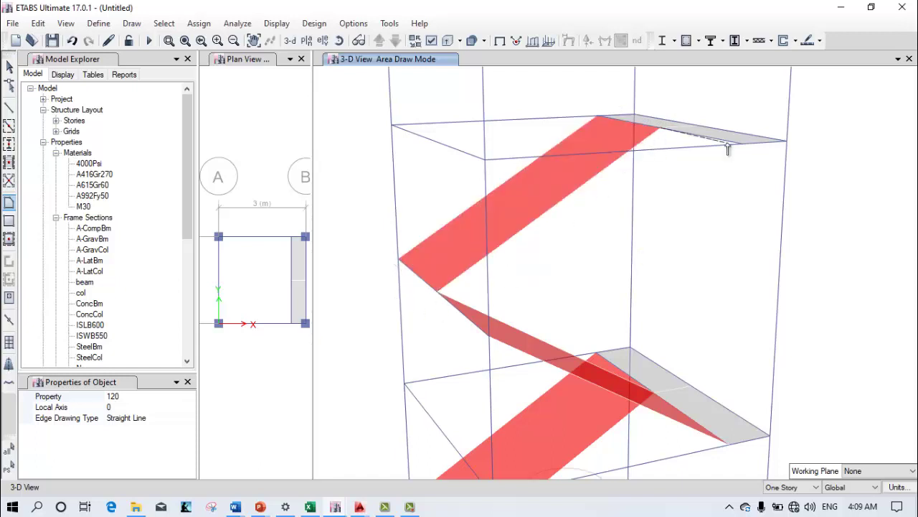
left_click(739, 147)
middle_click_drag(596, 172, 631, 312)
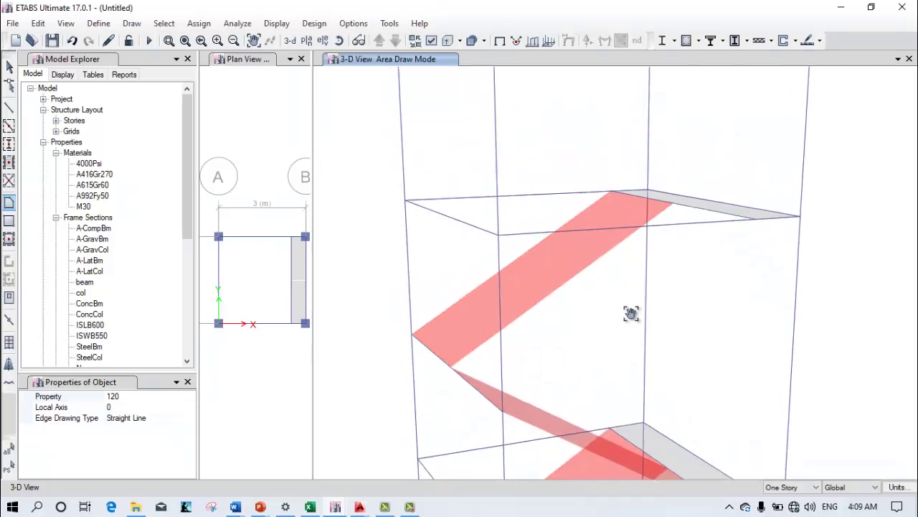
middle_click_drag(558, 211, 595, 380)
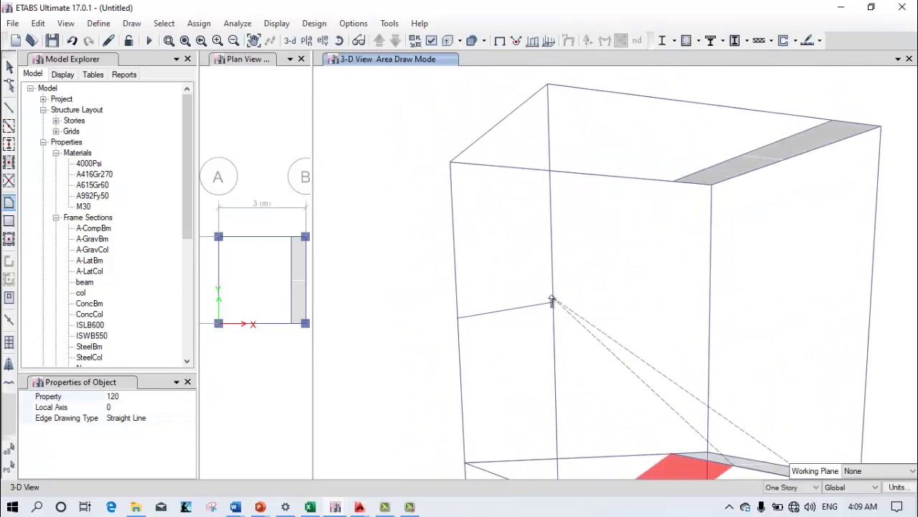
left_click(553, 304)
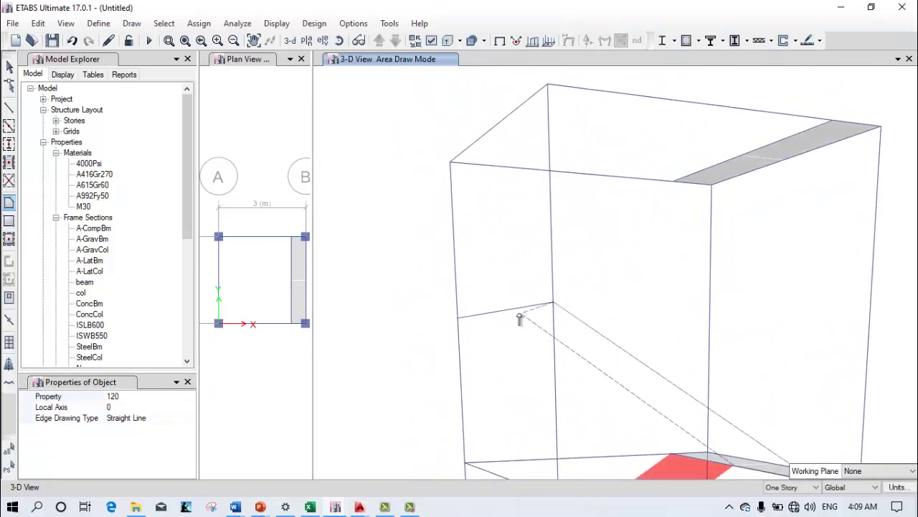
left_click(497, 314)
middle_click_drag(644, 399, 683, 367)
left_click(683, 367)
key("Return")
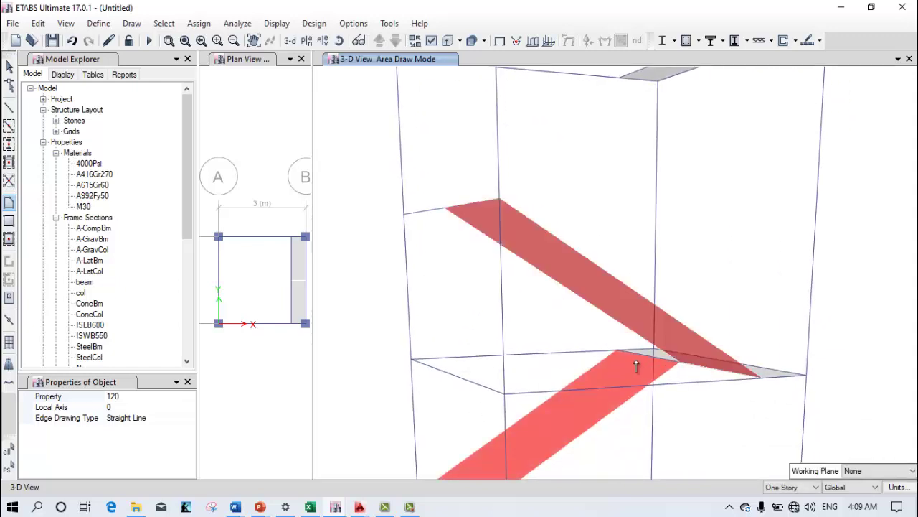
Draw the last sloped slab from the grid 2 half of the top mid-height beam to the roof-level landing and end area drawing
middle_click_drag(638, 287, 670, 460)
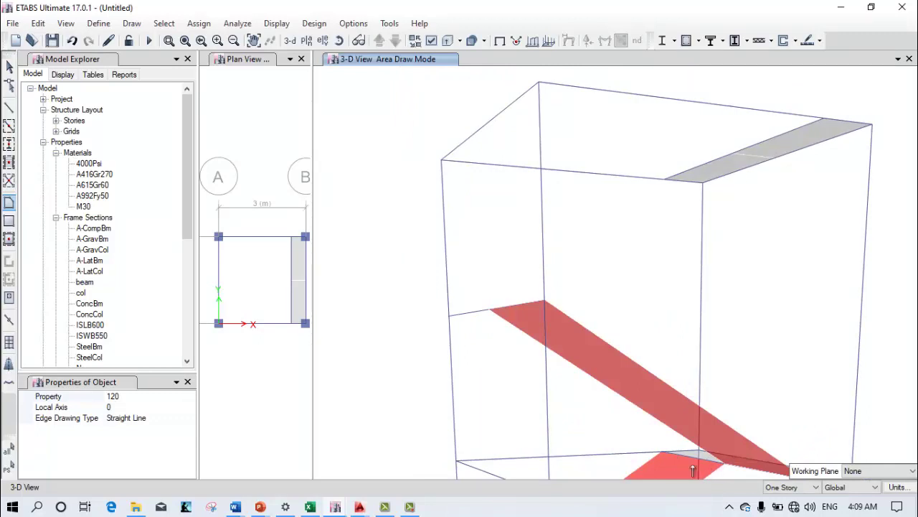
left_click(448, 316)
left_click(731, 156)
left_click(495, 310)
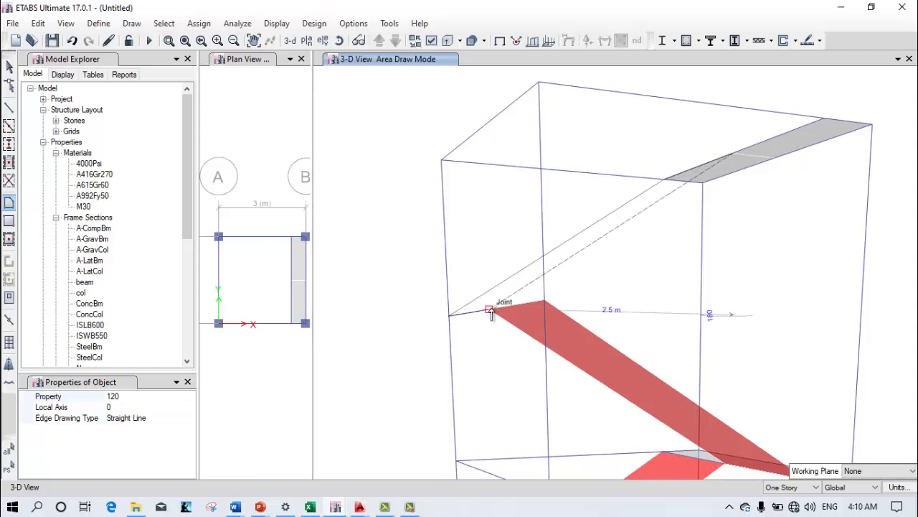
left_click(451, 316)
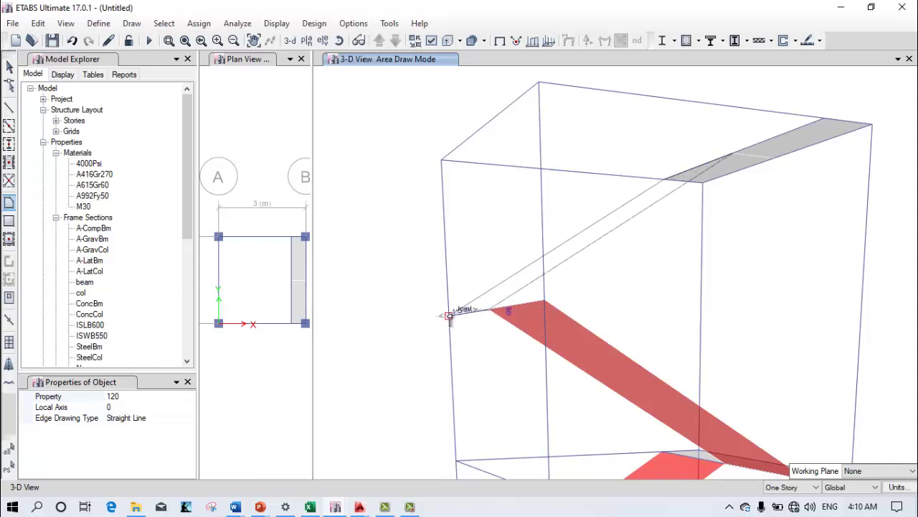
scroll(482, 351, "down", 5)
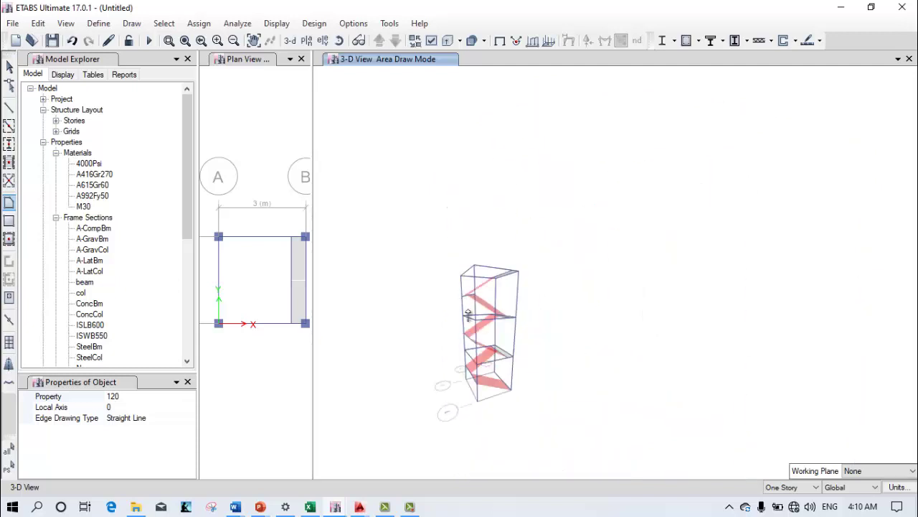
key("Escape")
Examine the staircase flights from several sides in 3-D, including with the members and slabs shown extruded
scroll(513, 305, "up", 3)
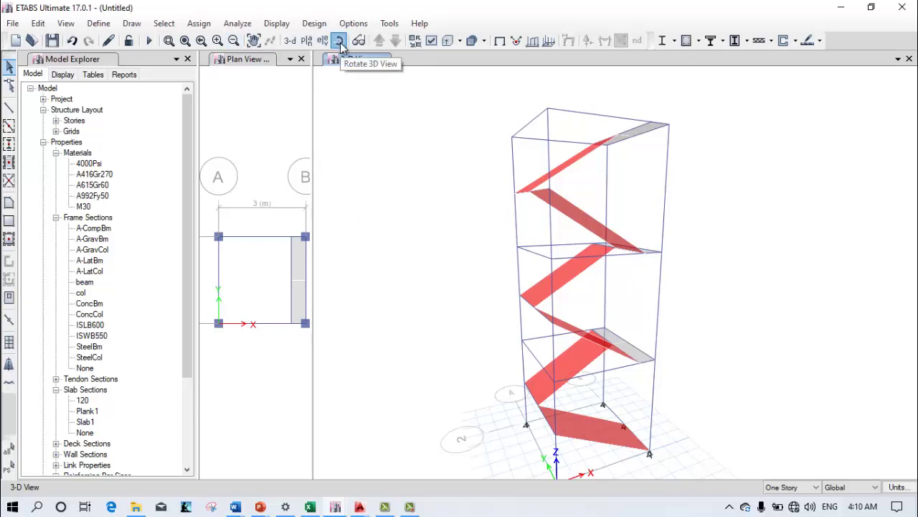
left_click(339, 42)
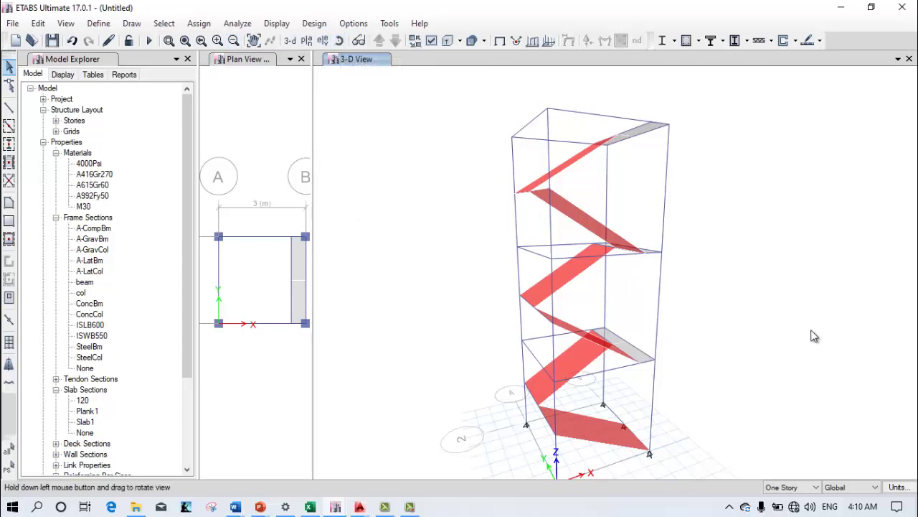
left_click_drag(814, 335, 646, 302)
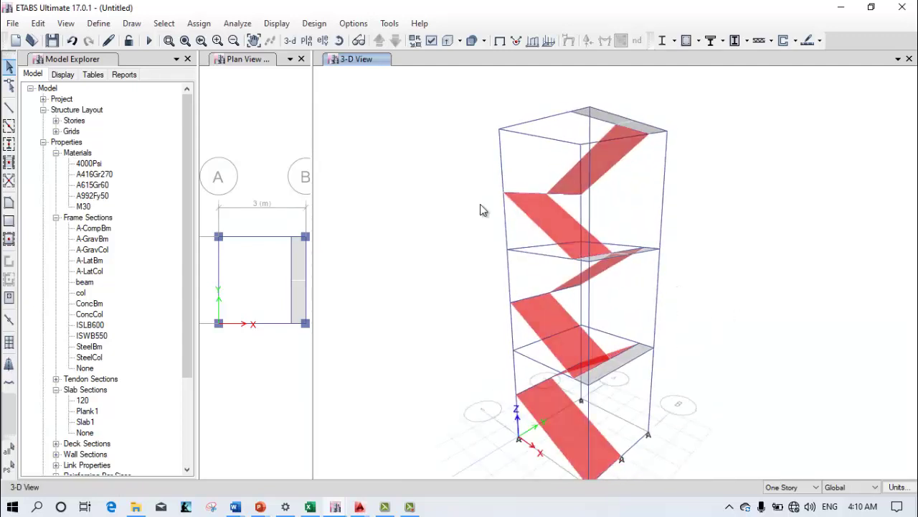
left_click(448, 40)
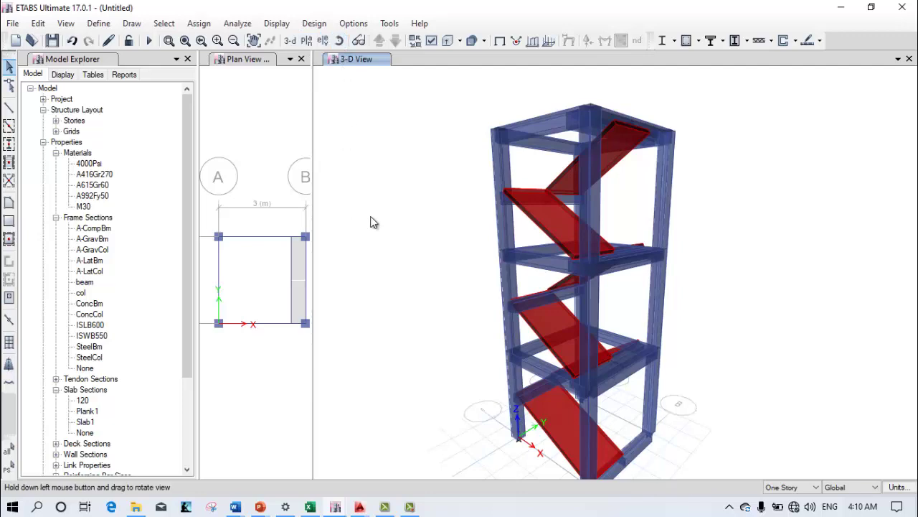
left_click_drag(371, 220, 796, 276)
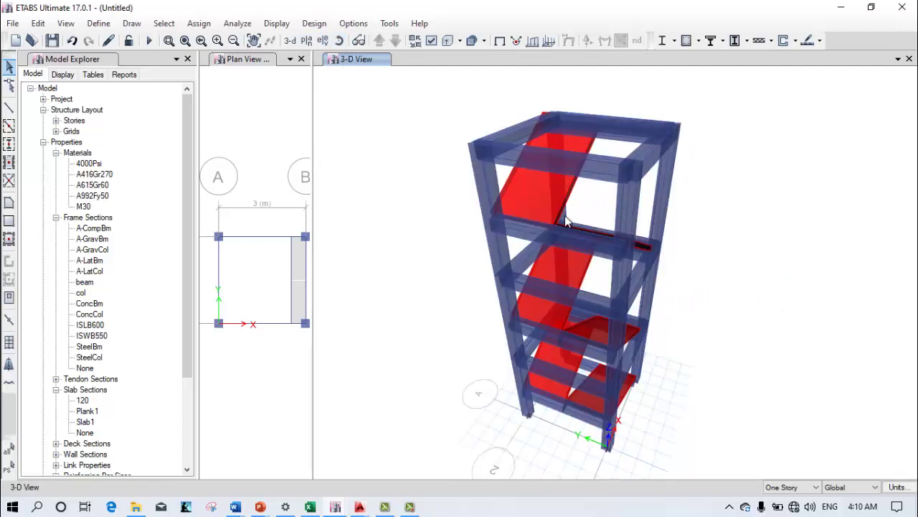
scroll(565, 215, "up", 3)
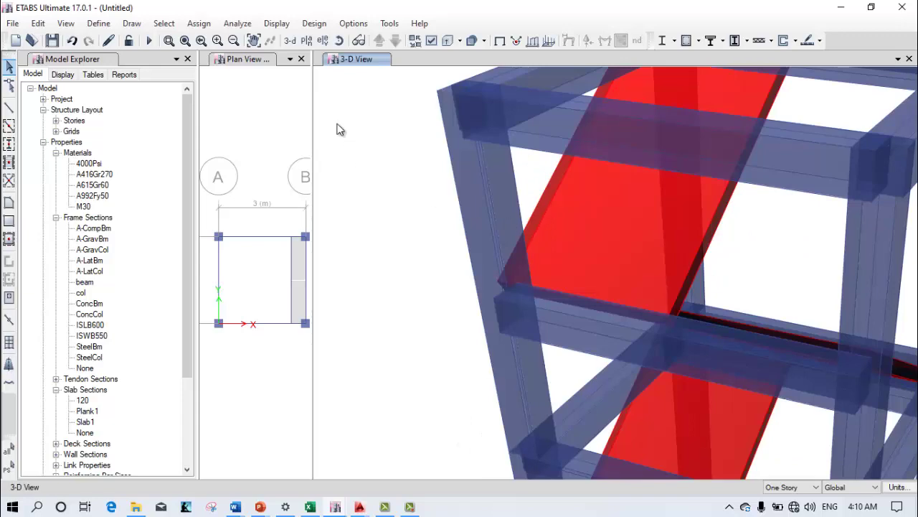
left_click(339, 41)
left_click_drag(375, 193, 589, 277)
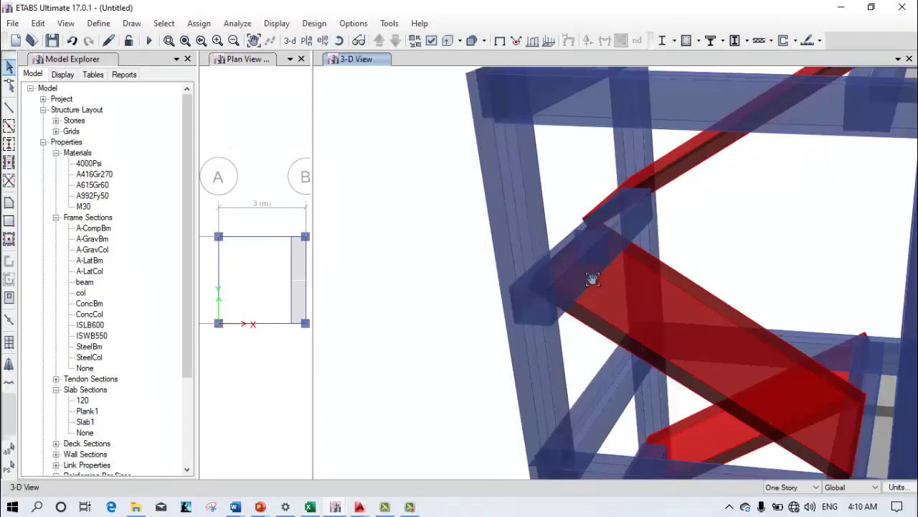
scroll(582, 178, "down", 5)
scroll(613, 251, "up", 6)
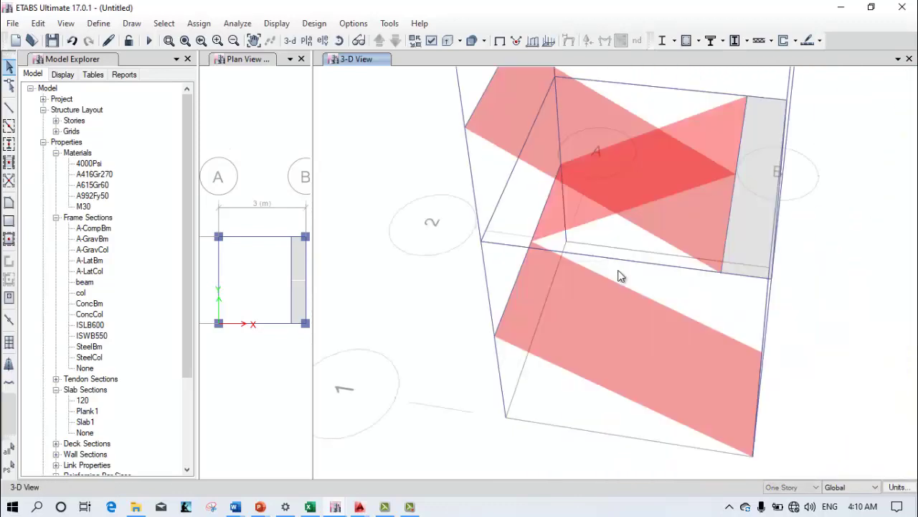
Inspect up close, from different sides in 3-D, how the sloped flight slabs meet the mid-height beams and landings, ending with the whole staircase
scroll(600, 300, "up", 5)
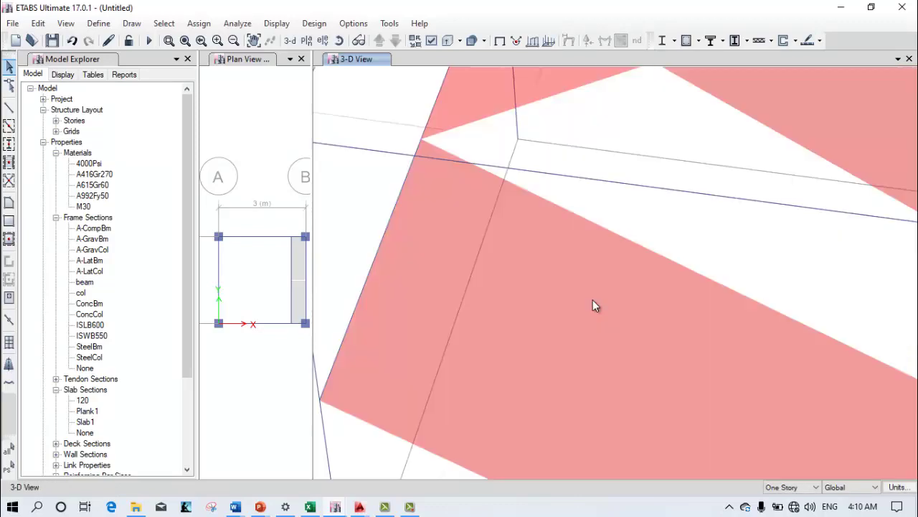
scroll(438, 287, "down", 5)
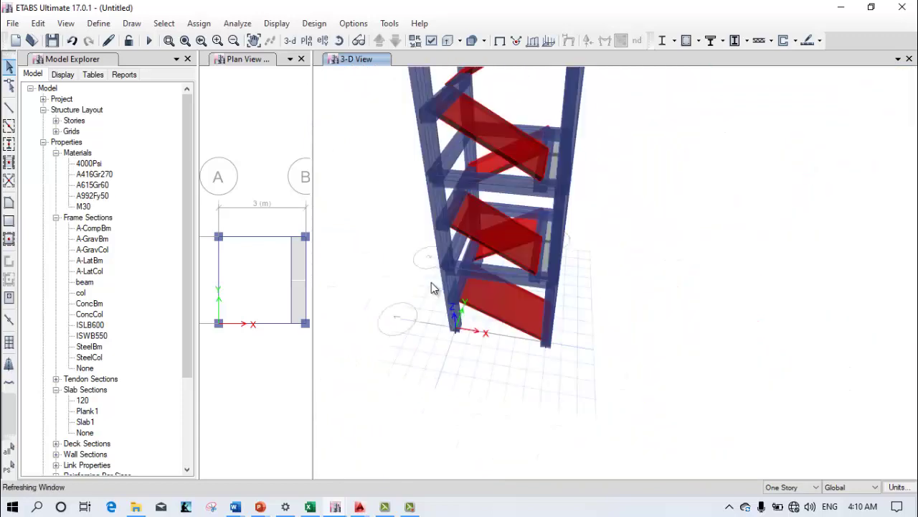
middle_click_drag(430, 287, 523, 328)
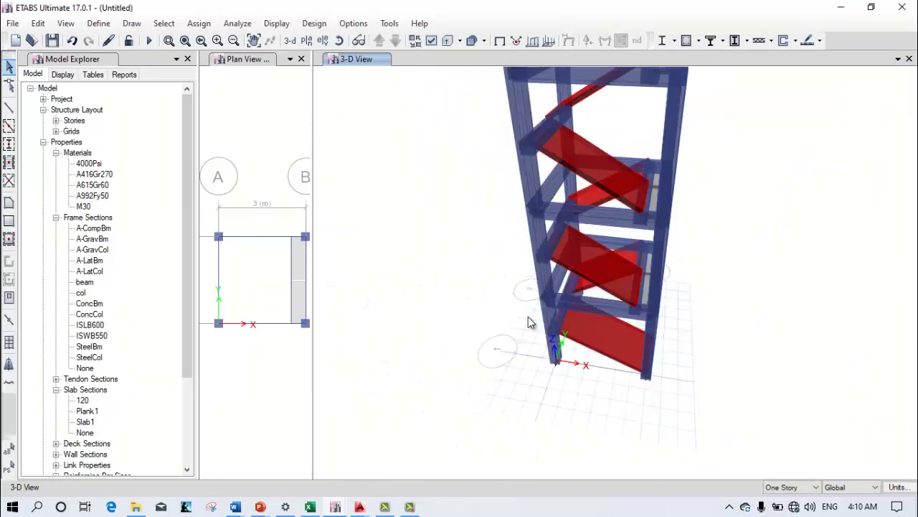
scroll(535, 320, "up", 4)
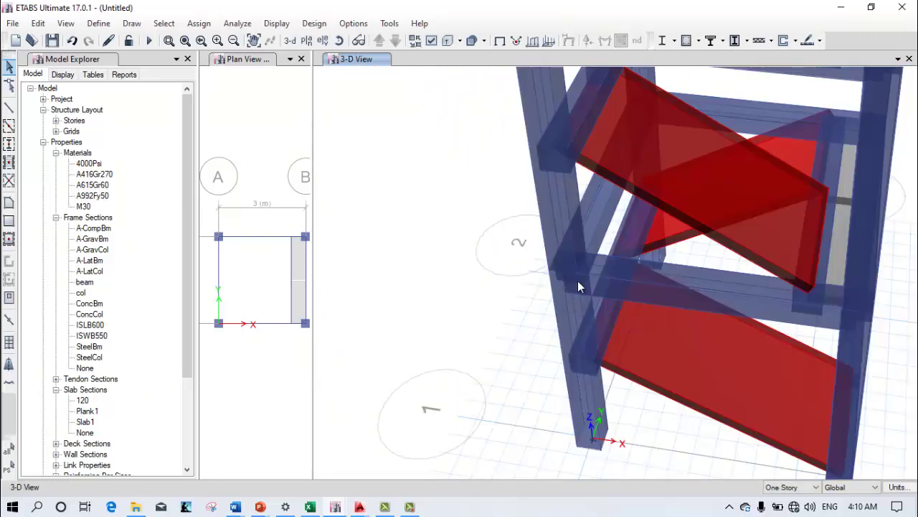
left_click(339, 40)
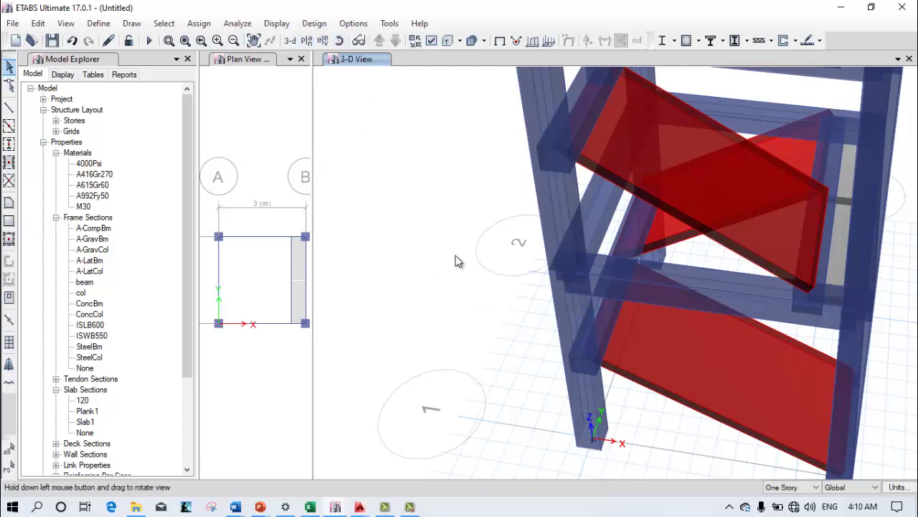
left_click_drag(457, 261, 663, 352)
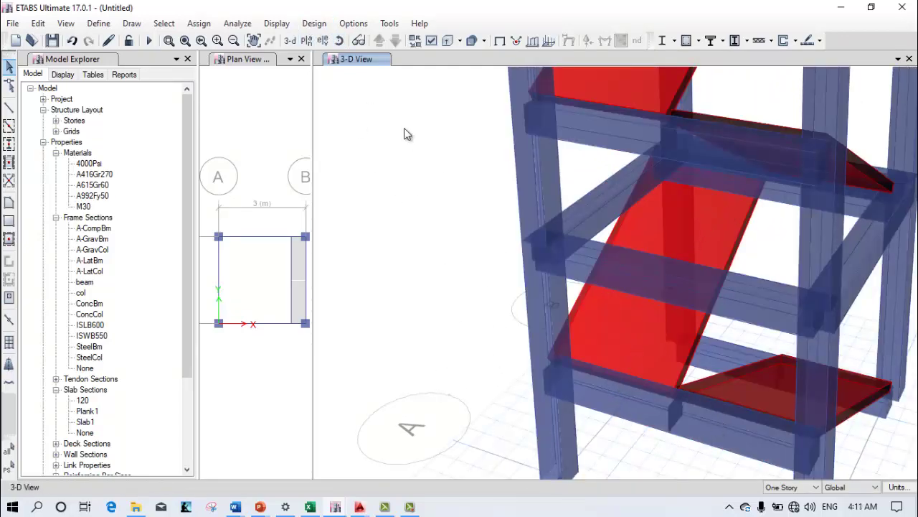
left_click(339, 40)
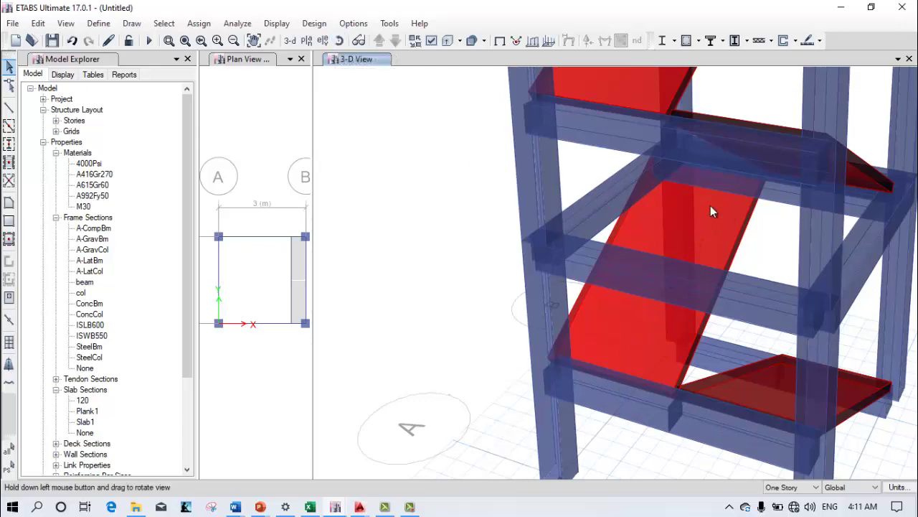
mouse_move(710, 211)
left_mouse_down()
mouse_move(901, 337)
mouse_move(772, 333)
left_mouse_up()
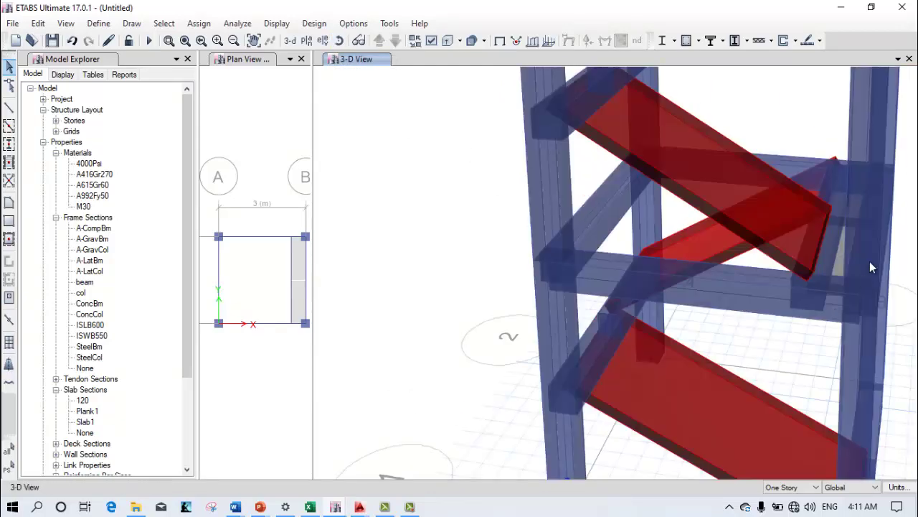
left_click(339, 40)
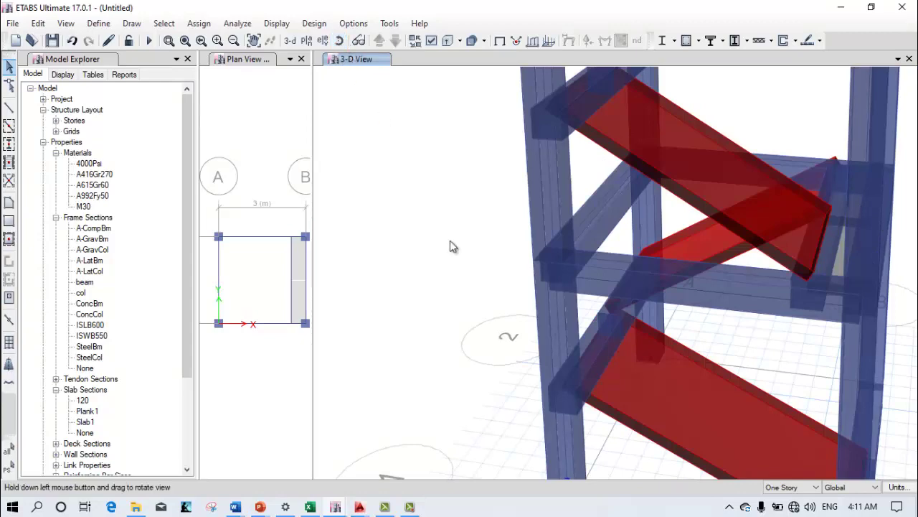
mouse_move(449, 246)
left_mouse_down()
mouse_move(451, 261)
mouse_move(404, 232)
mouse_move(421, 258)
mouse_move(404, 273)
mouse_move(388, 240)
mouse_move(354, 216)
mouse_move(543, 241)
left_mouse_up()
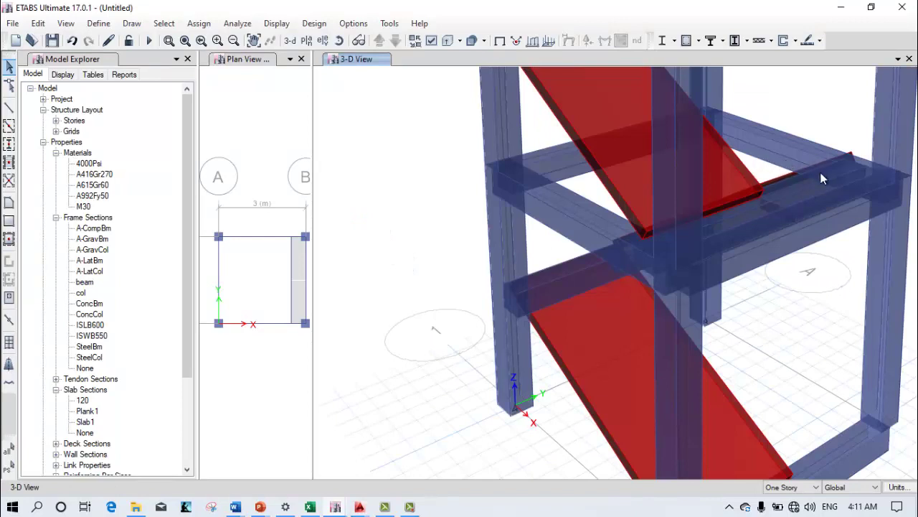
scroll(590, 115, "down", 4)
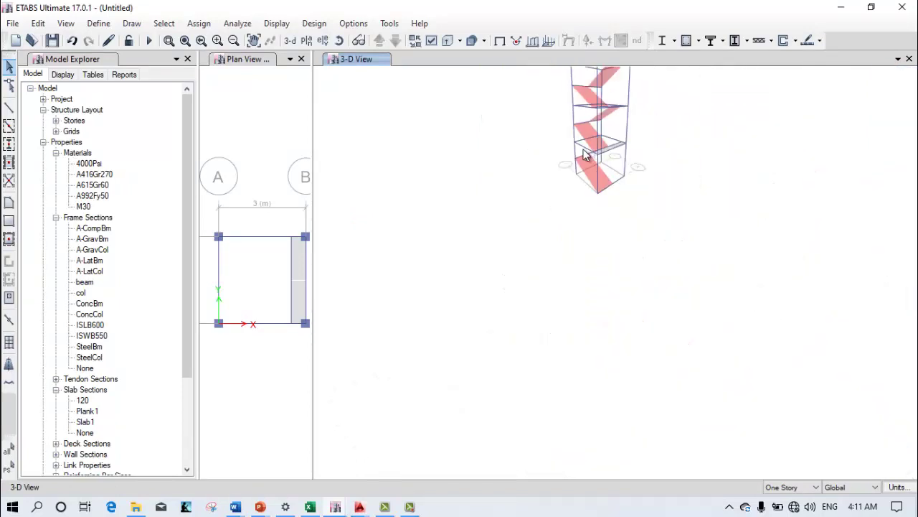
middle_click_drag(492, 174, 478, 332)
scroll(573, 331, "up", 2)
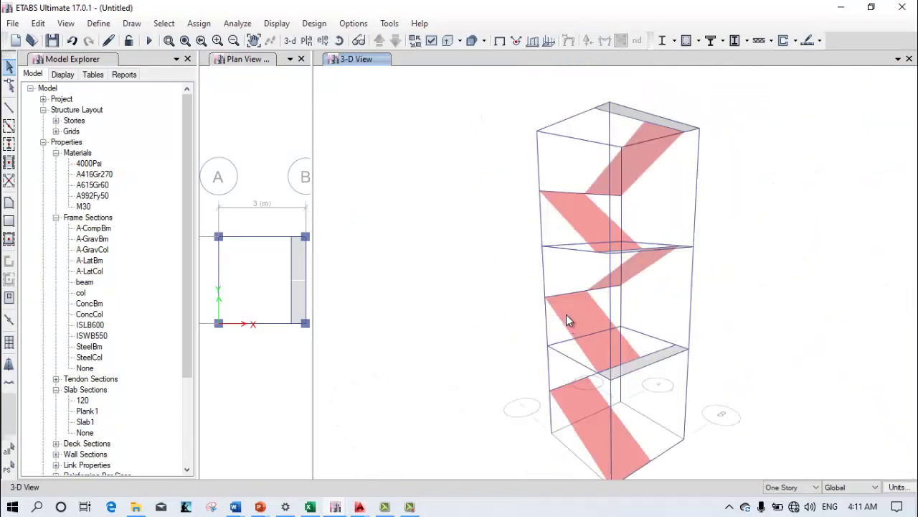